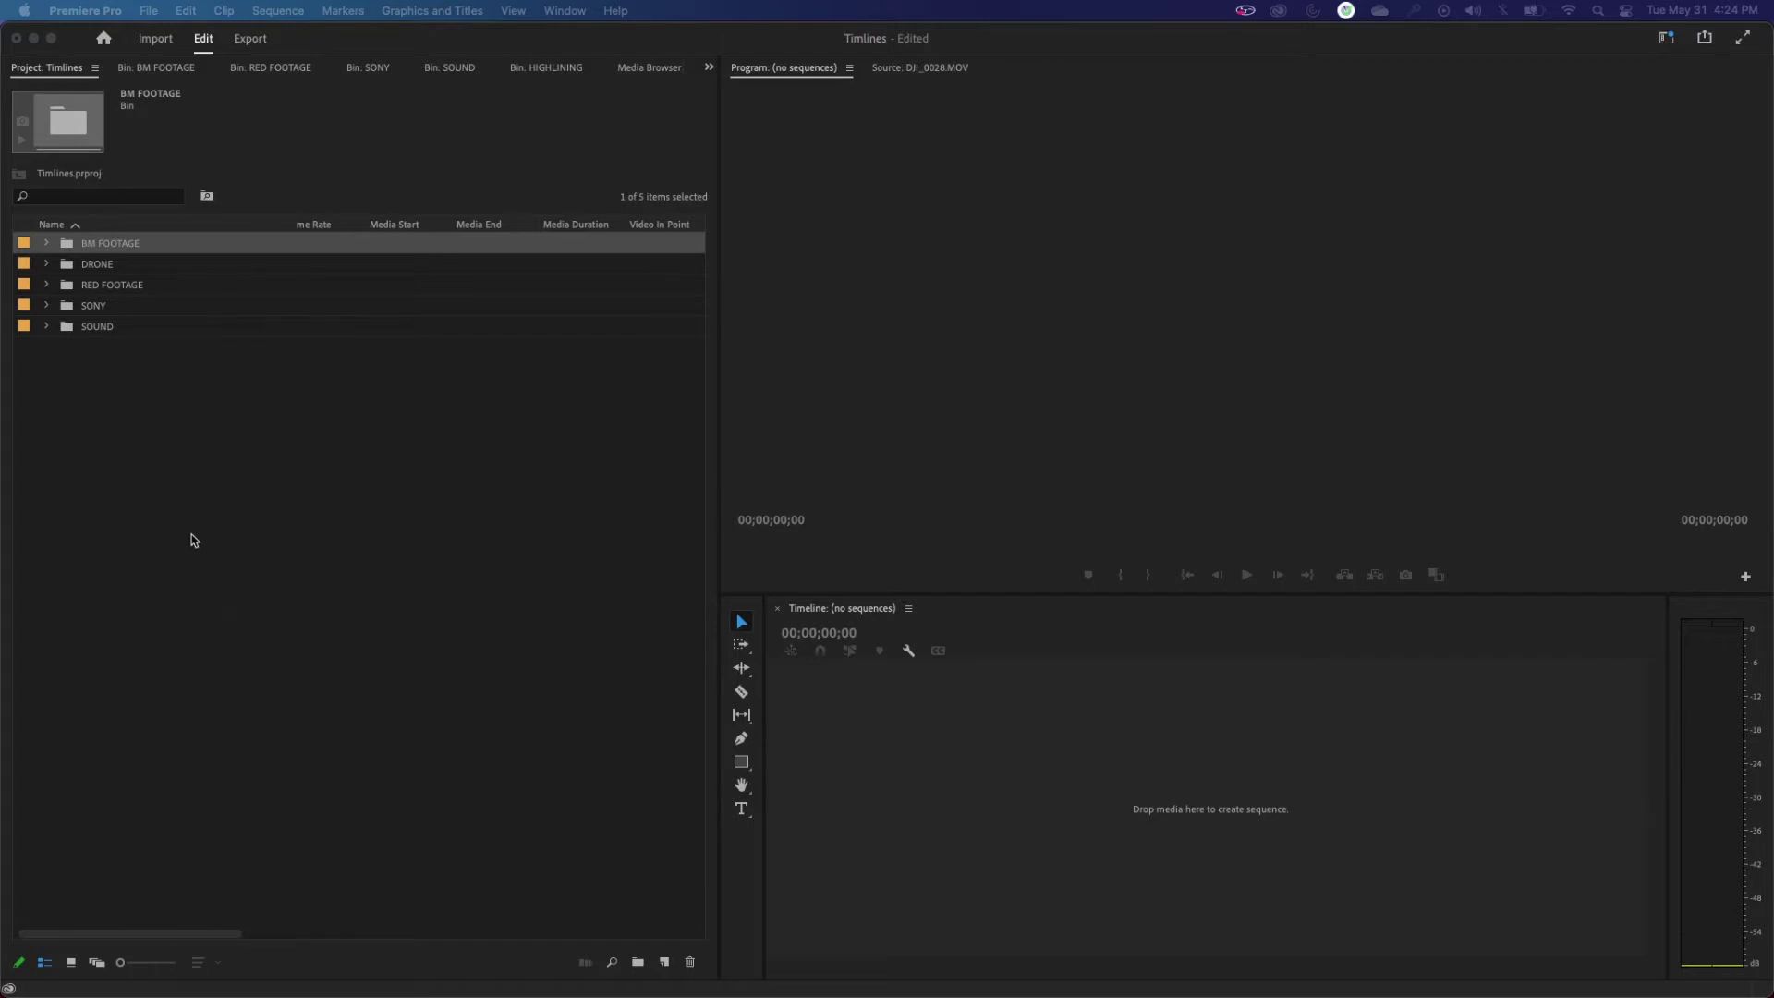
Step: Search YouTube for 'chinfat' and play Part 2 of its Data Management for Film and Video playlist
{"action": "left_click", "coordinate": [150, 479]}
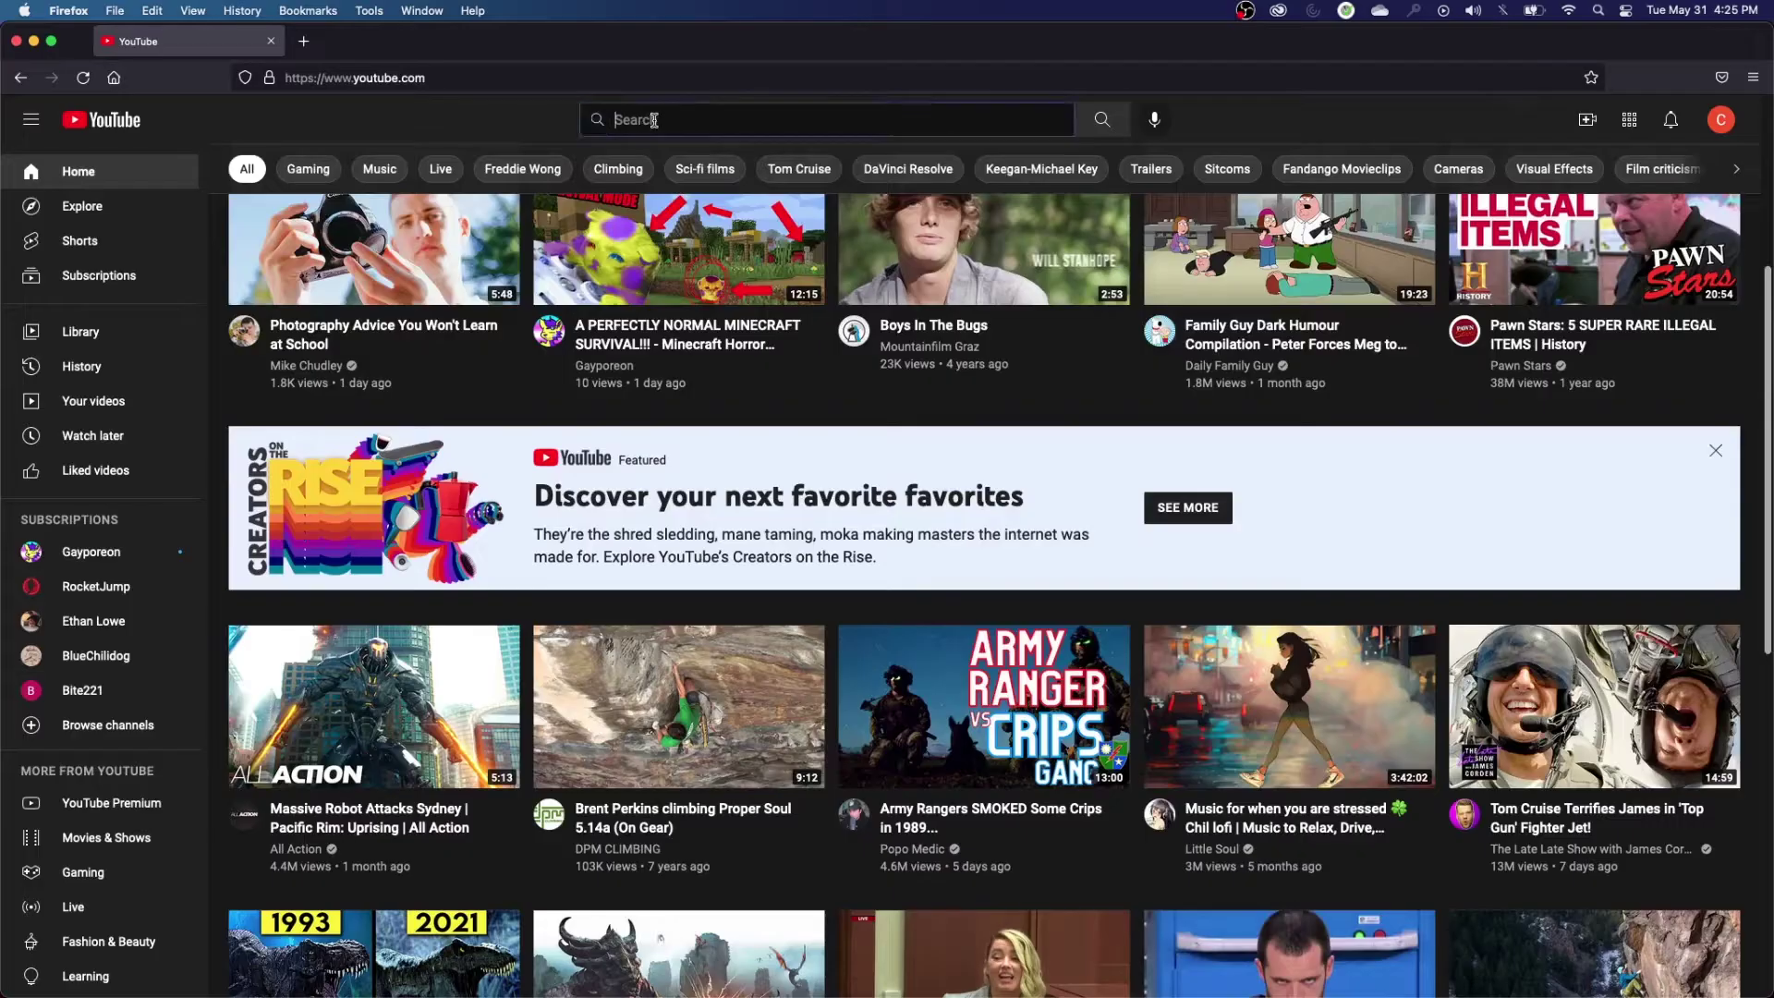
{"action": "left_click", "coordinate": [822, 119]}
{"action": "type", "text": "chinfat"}
{"action": "key", "text": "Return"}
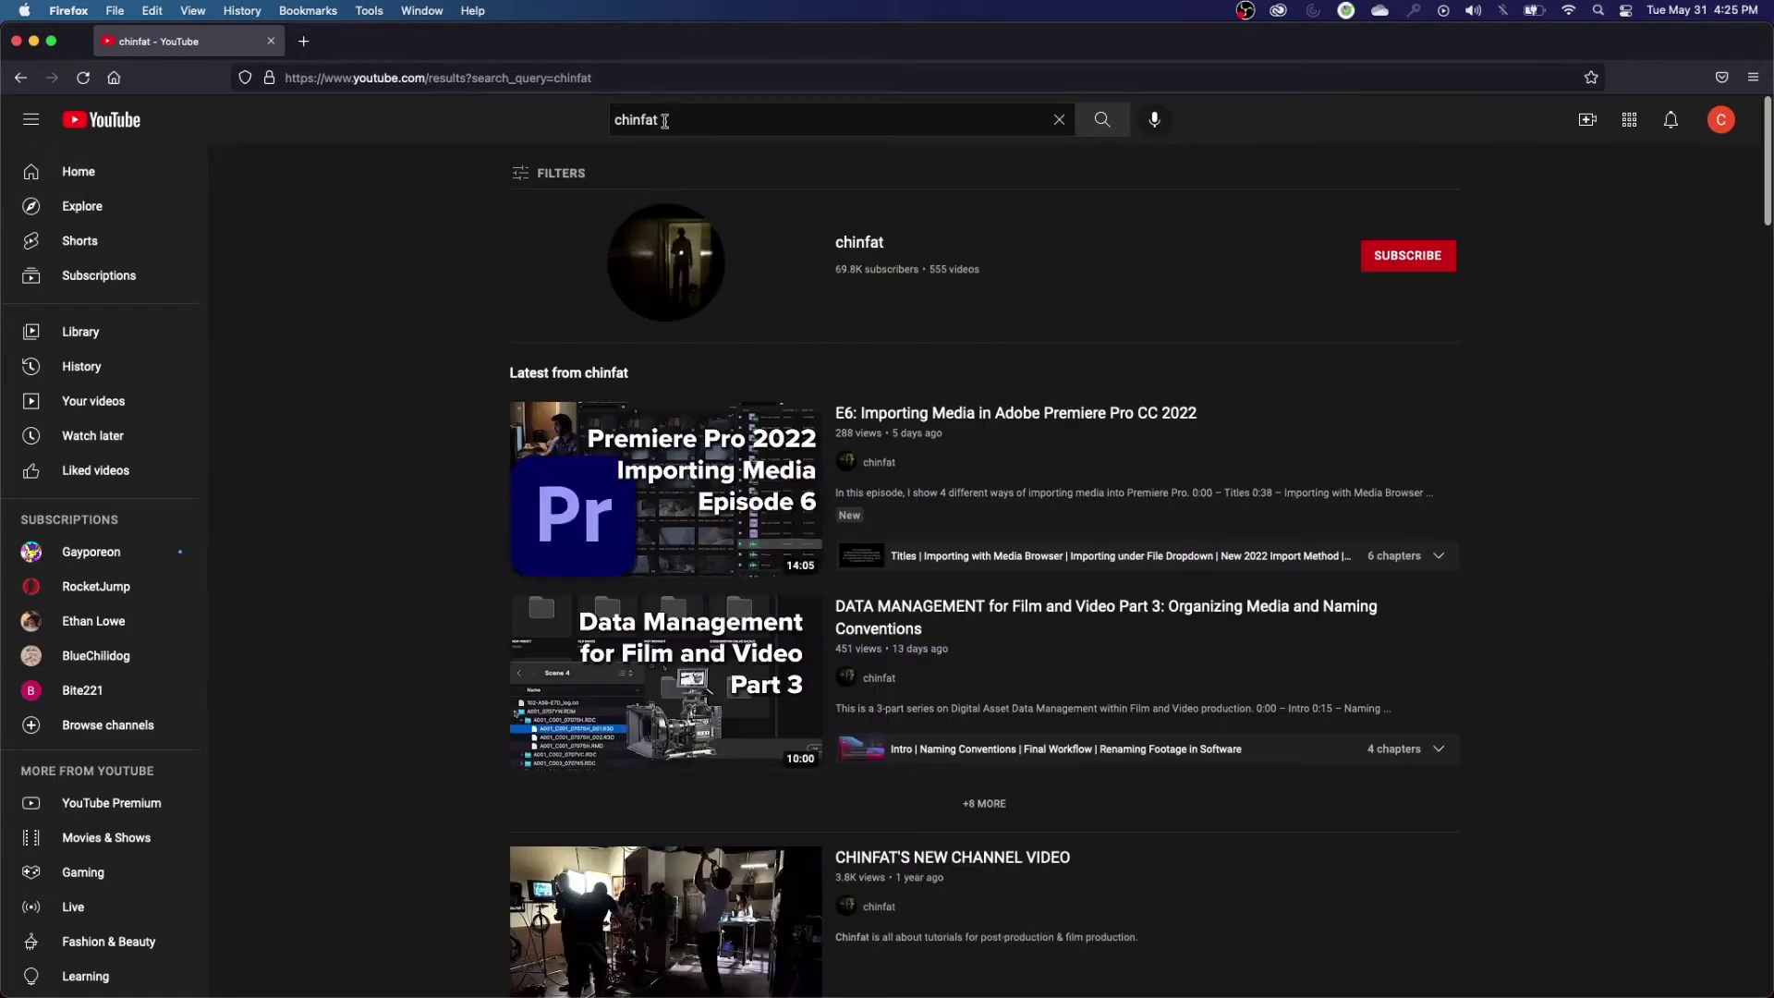
{"action": "left_click", "coordinate": [856, 247]}
{"action": "left_click", "coordinate": [680, 504]}
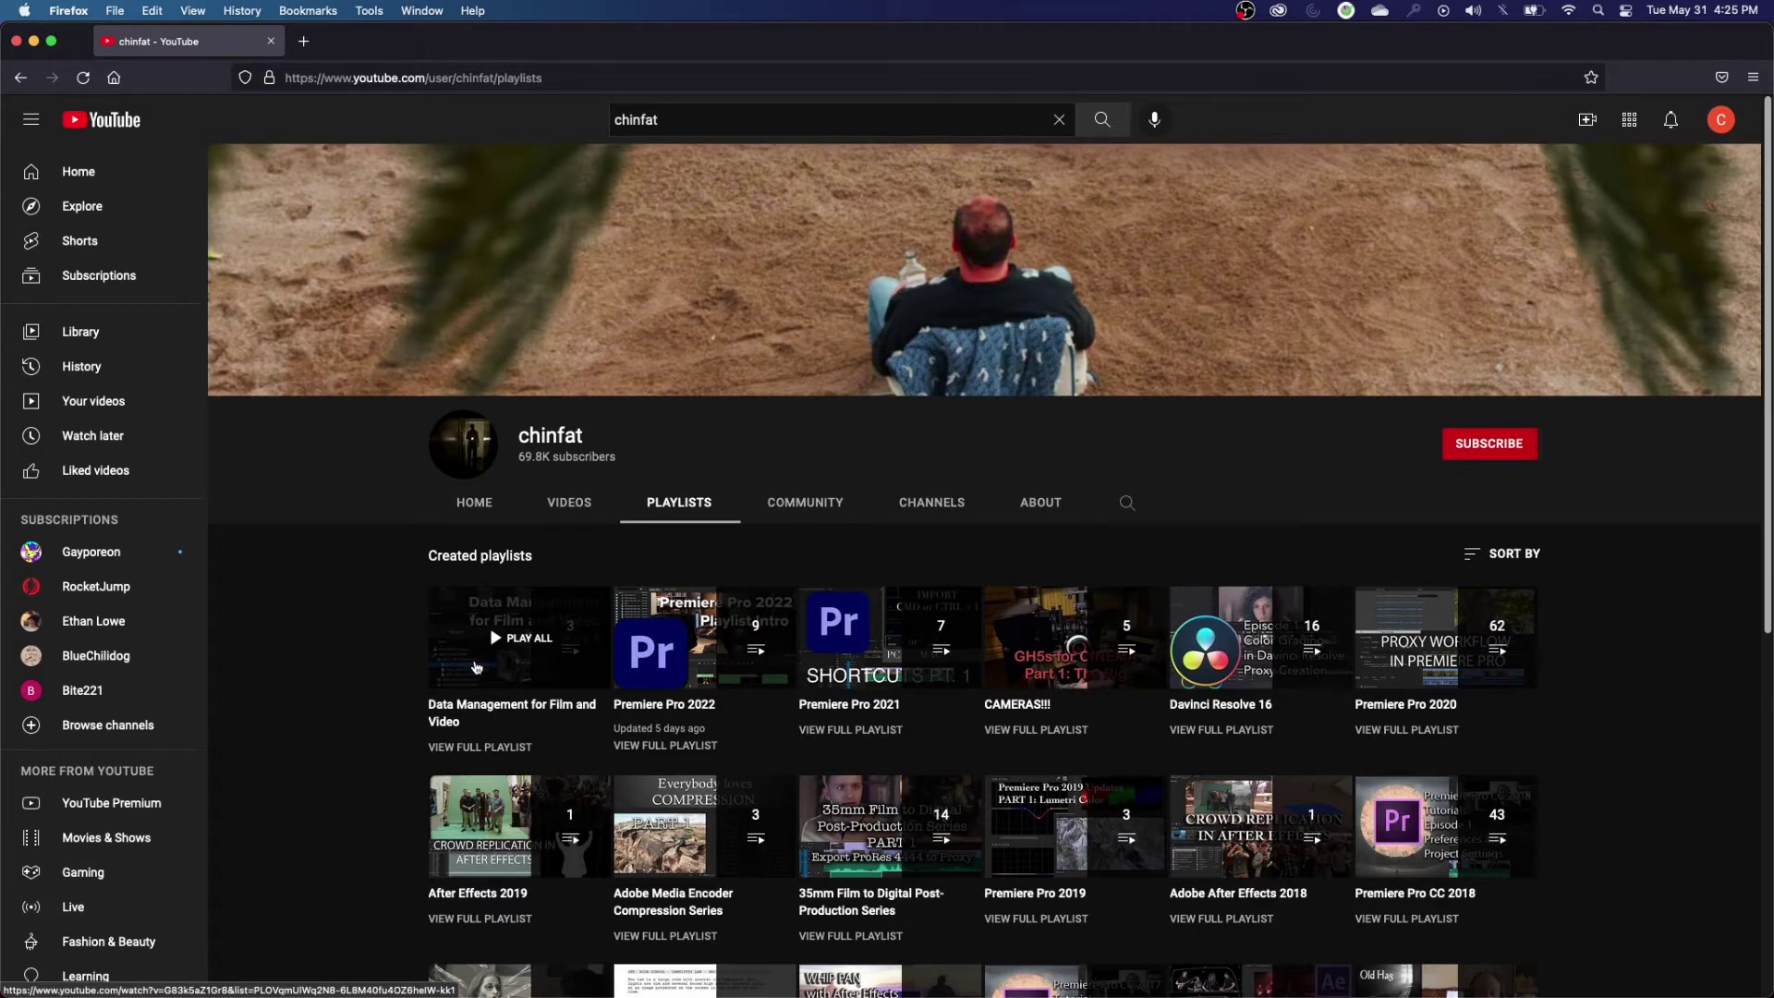
{"action": "left_click", "coordinate": [476, 667]}
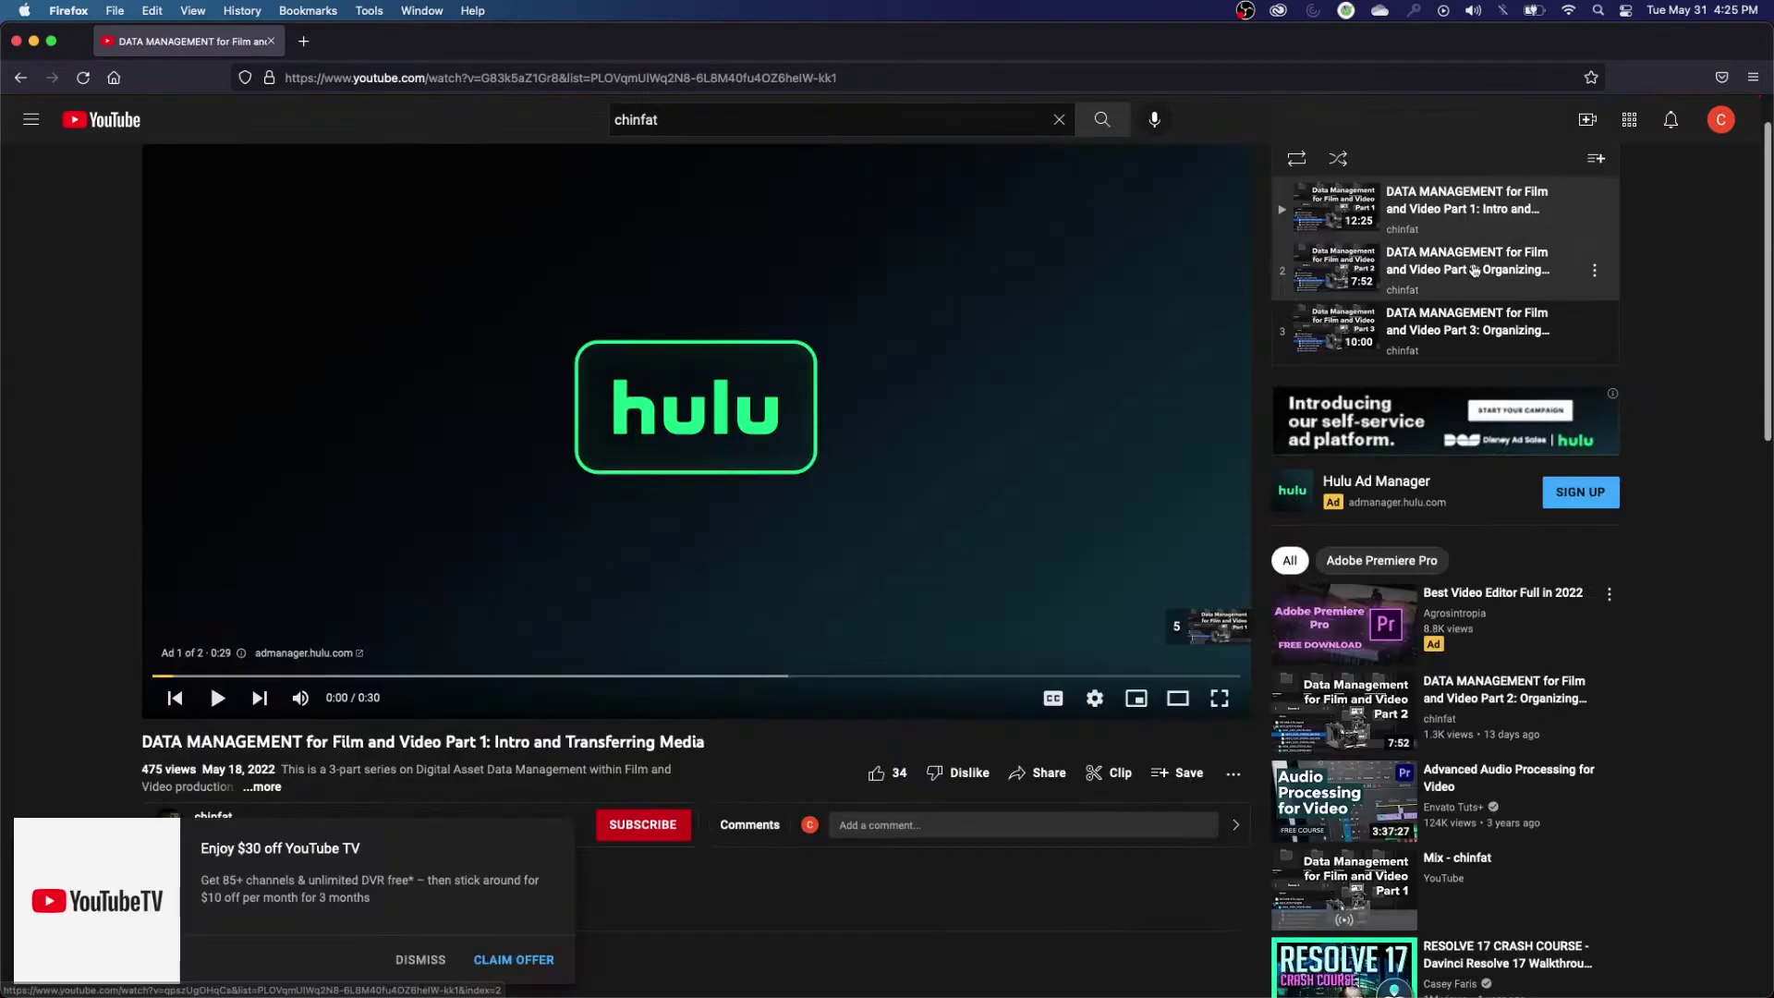
{"action": "left_click", "coordinate": [1475, 270]}
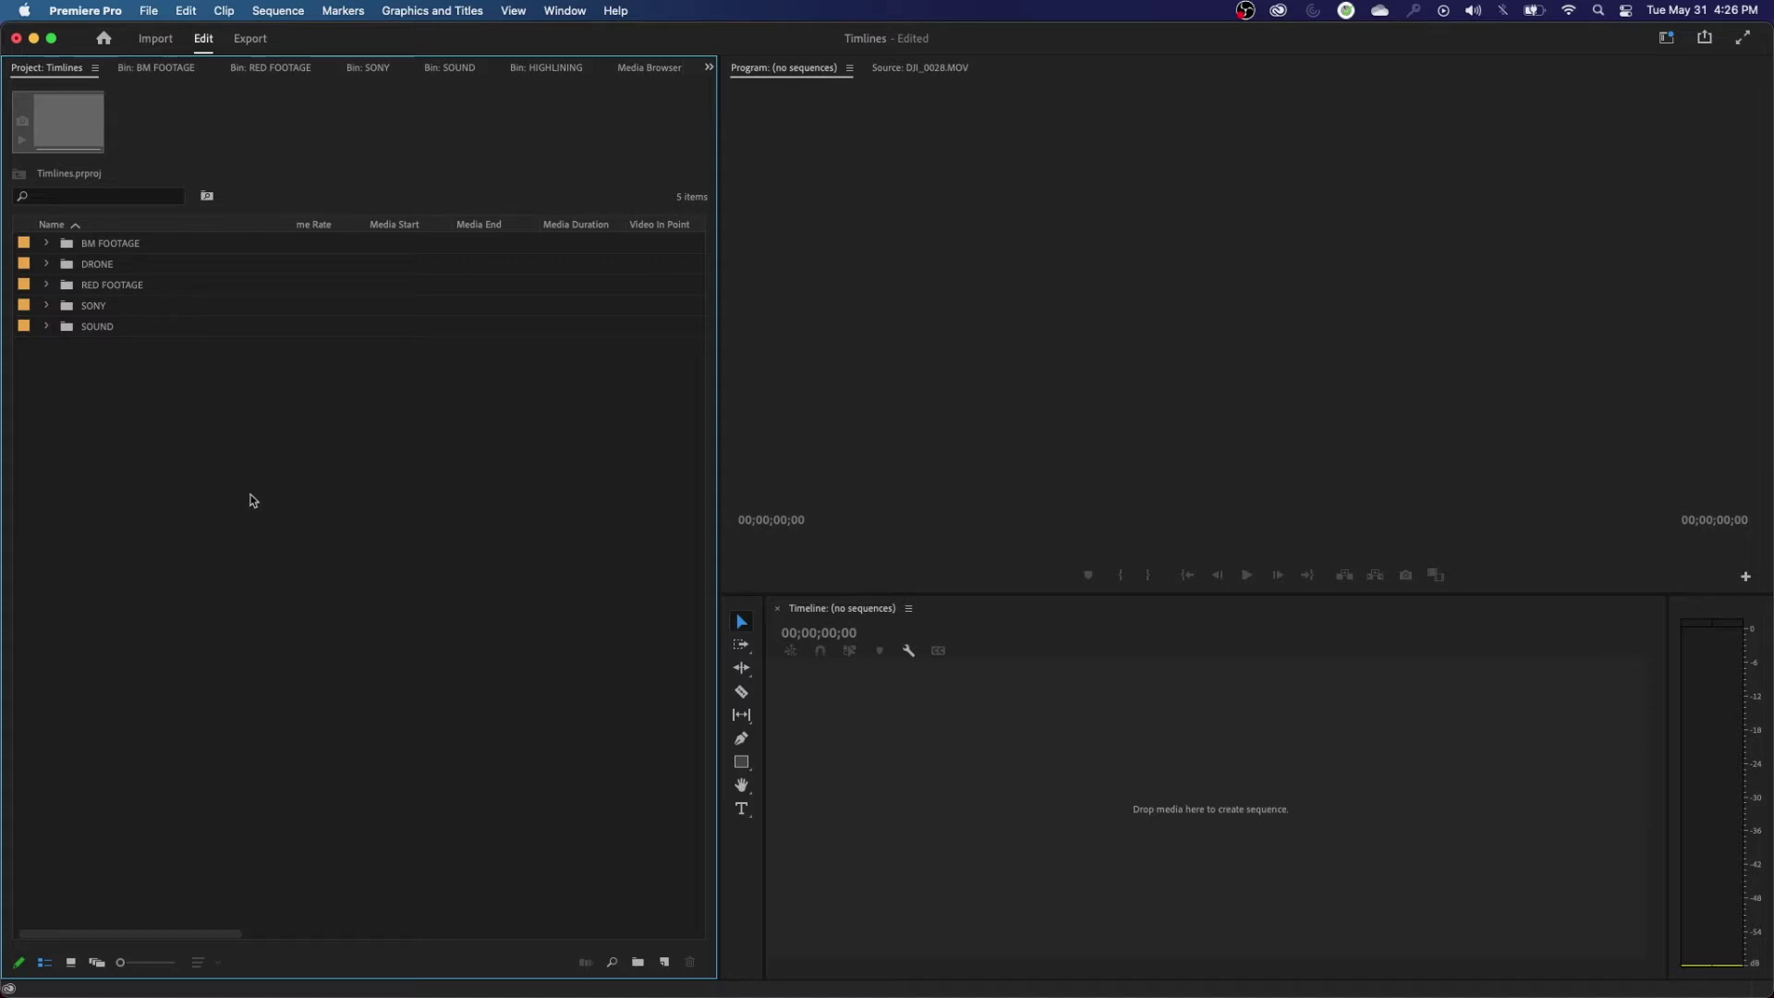
Step: Close the extra bin tabs and open the RED FOOTAGE bin to show its 51 R3D clips
{"action": "key", "text": "alt+shift+0"}
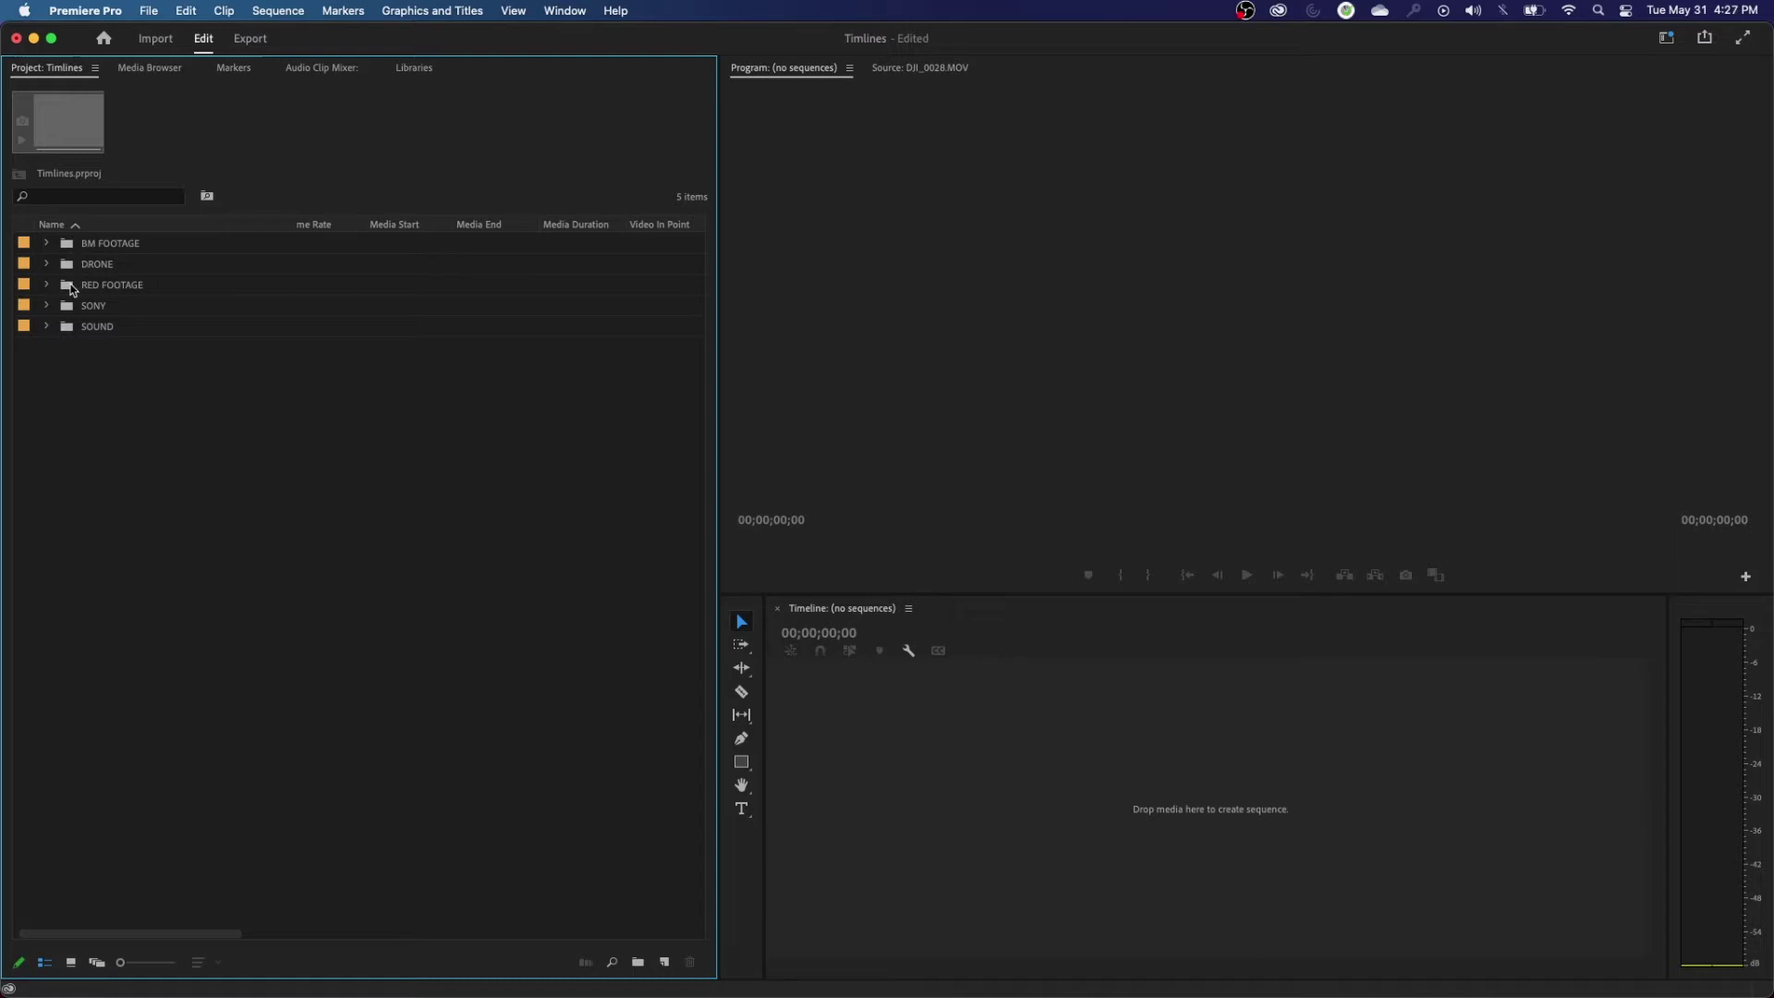
{"action": "double_click", "coordinate": [72, 285]}
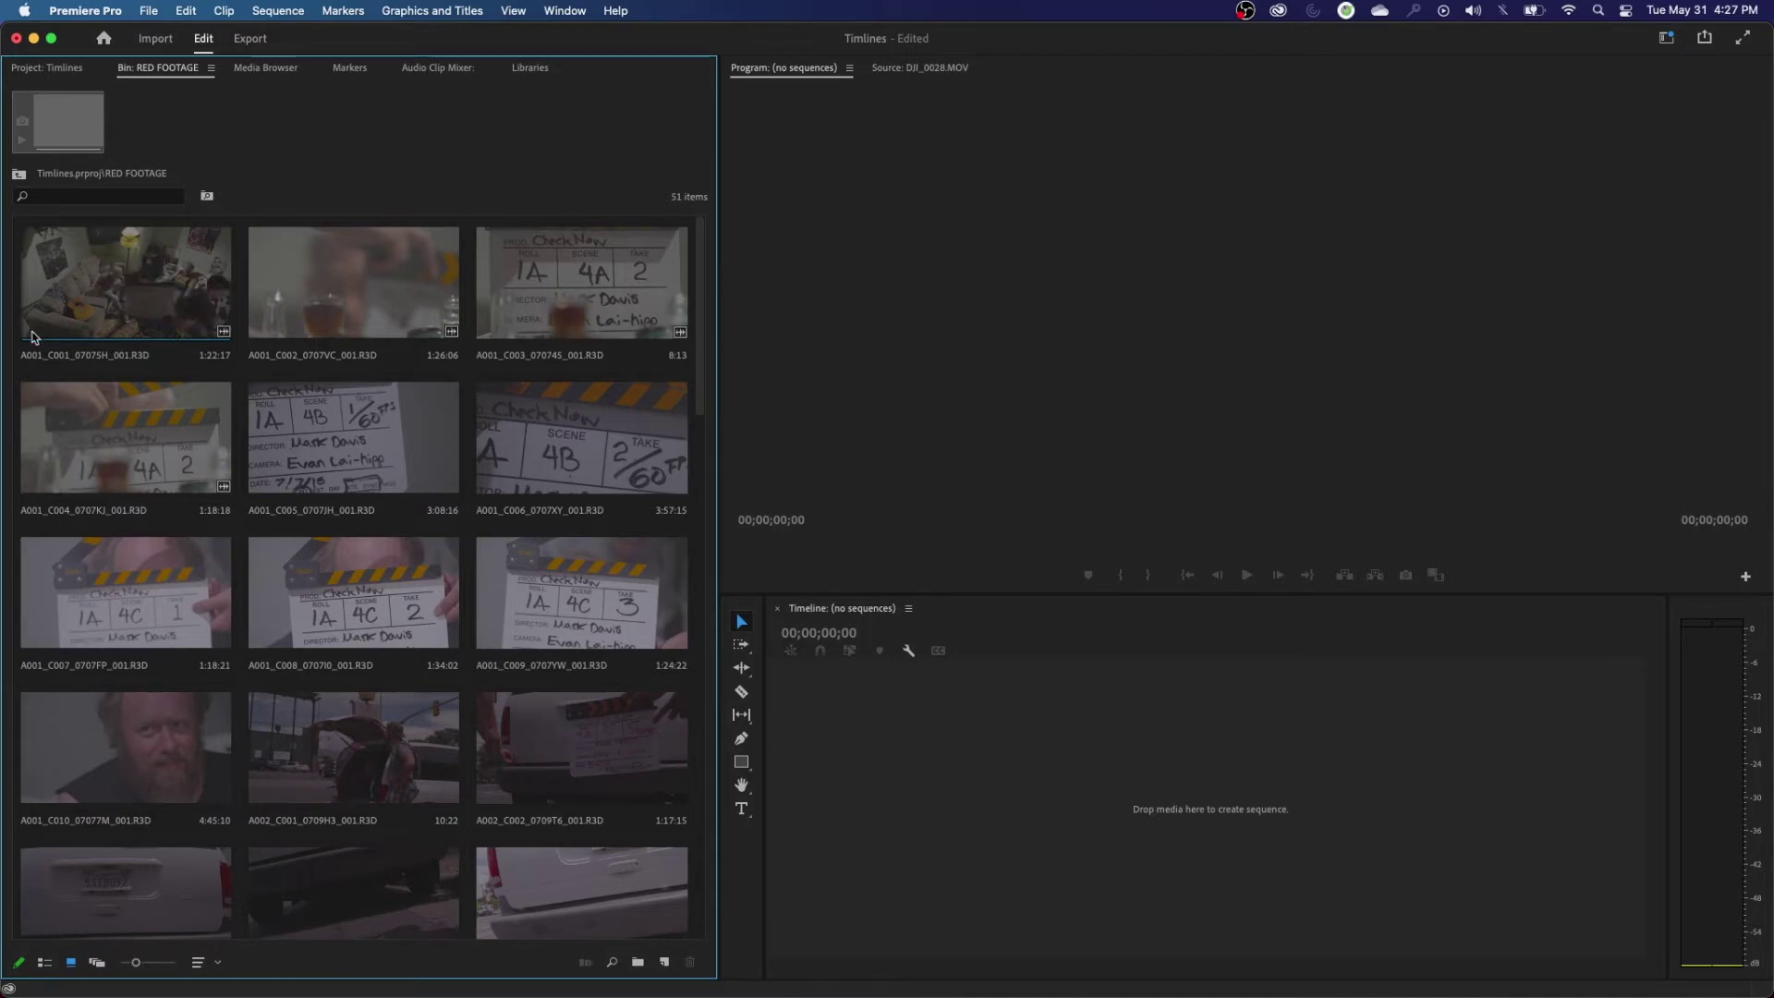
Step: Preview the first RED clip, A001_C001_0707SH, and rename it S4 T1
{"action": "double_click", "coordinate": [37, 328]}
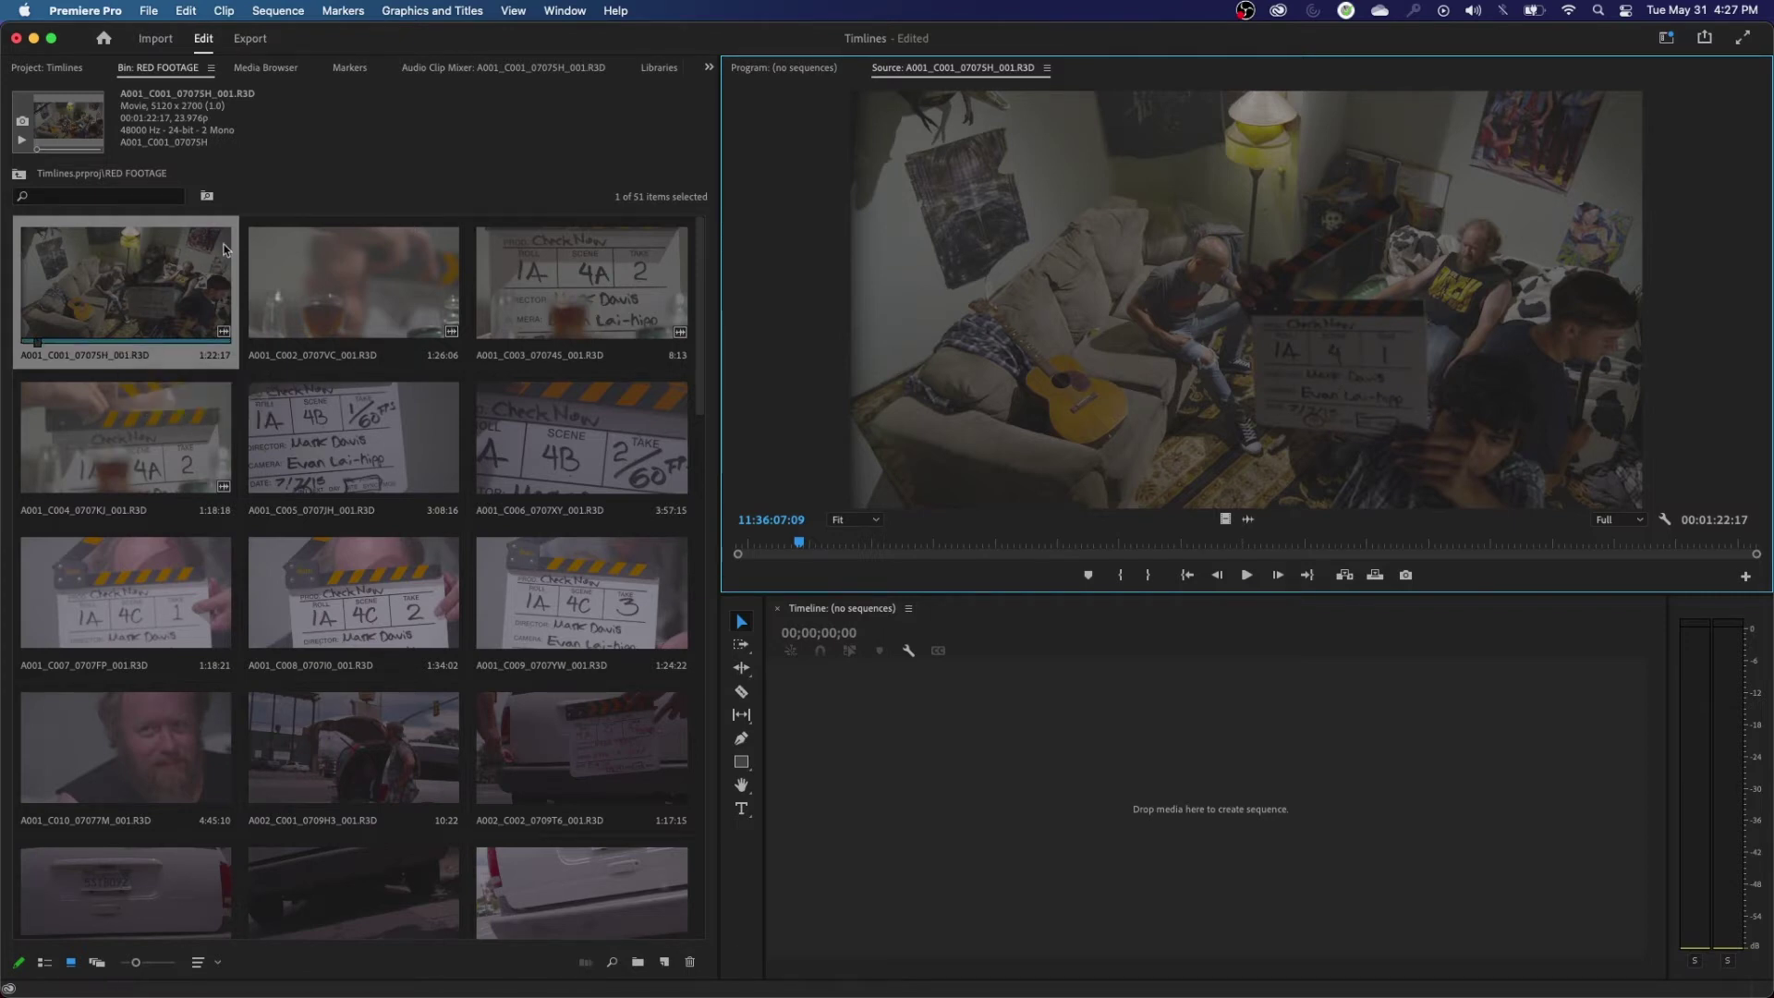
{"action": "left_click", "coordinate": [199, 267]}
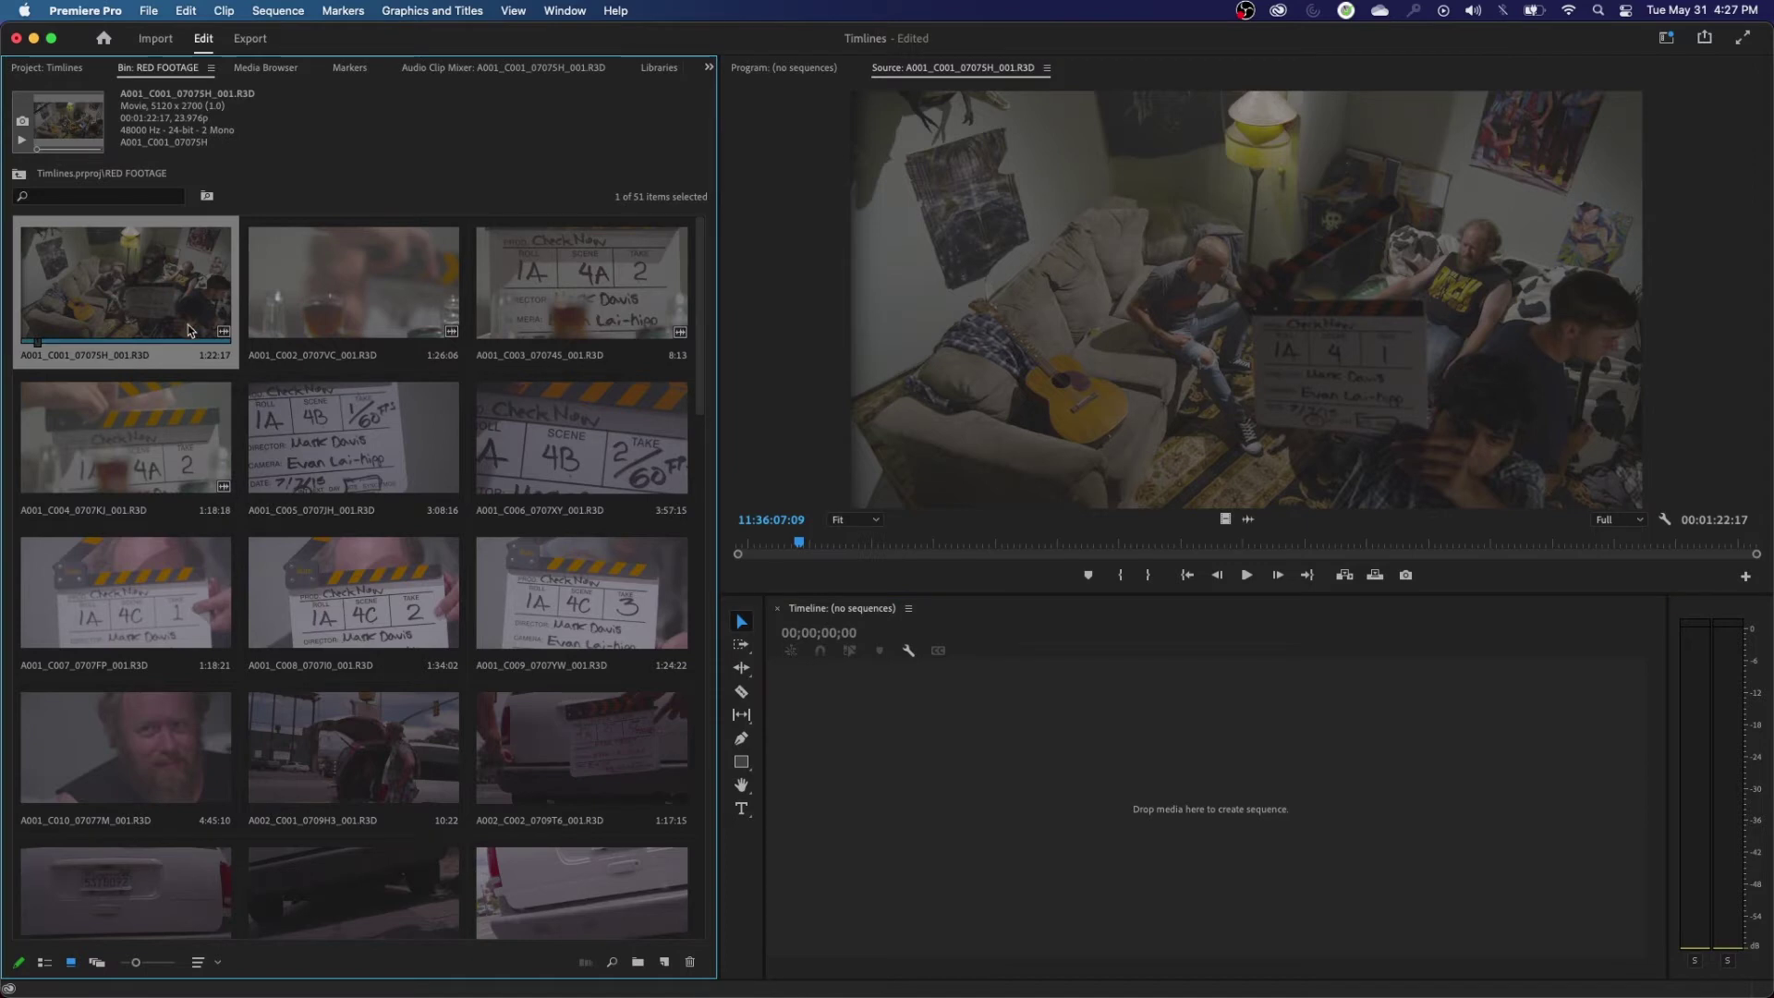
{"action": "key", "text": "Return"}
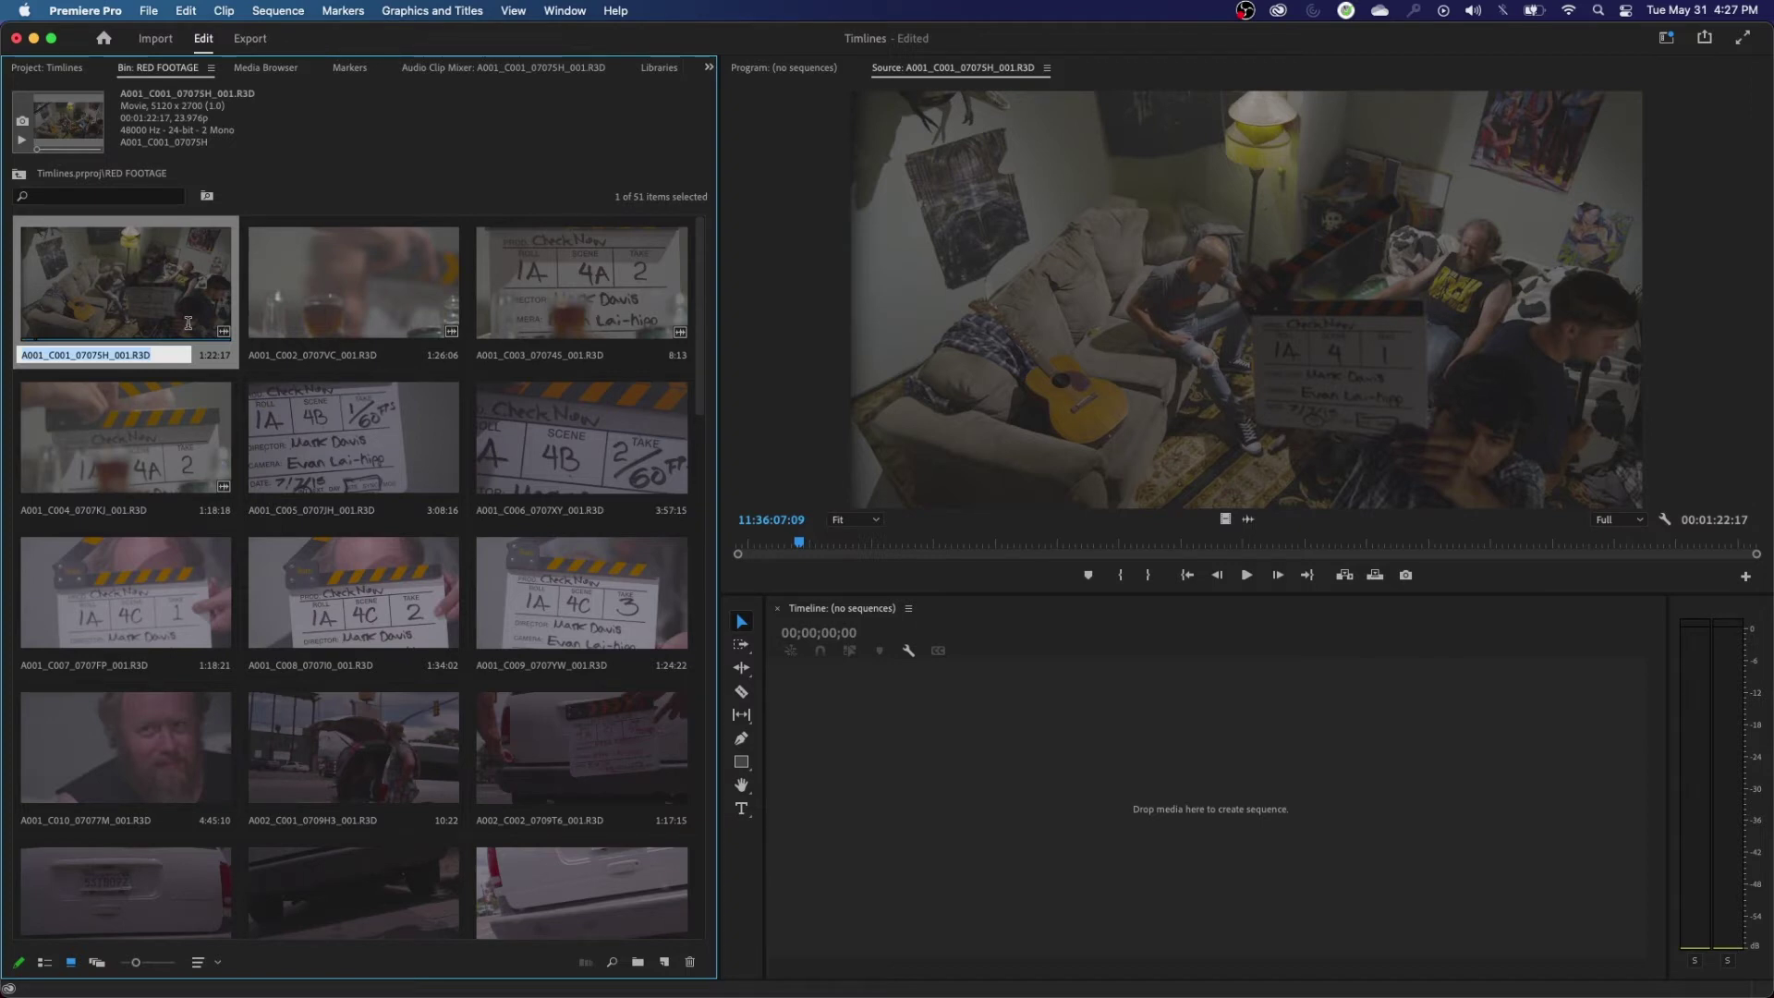
{"action": "left_click", "coordinate": [163, 355]}
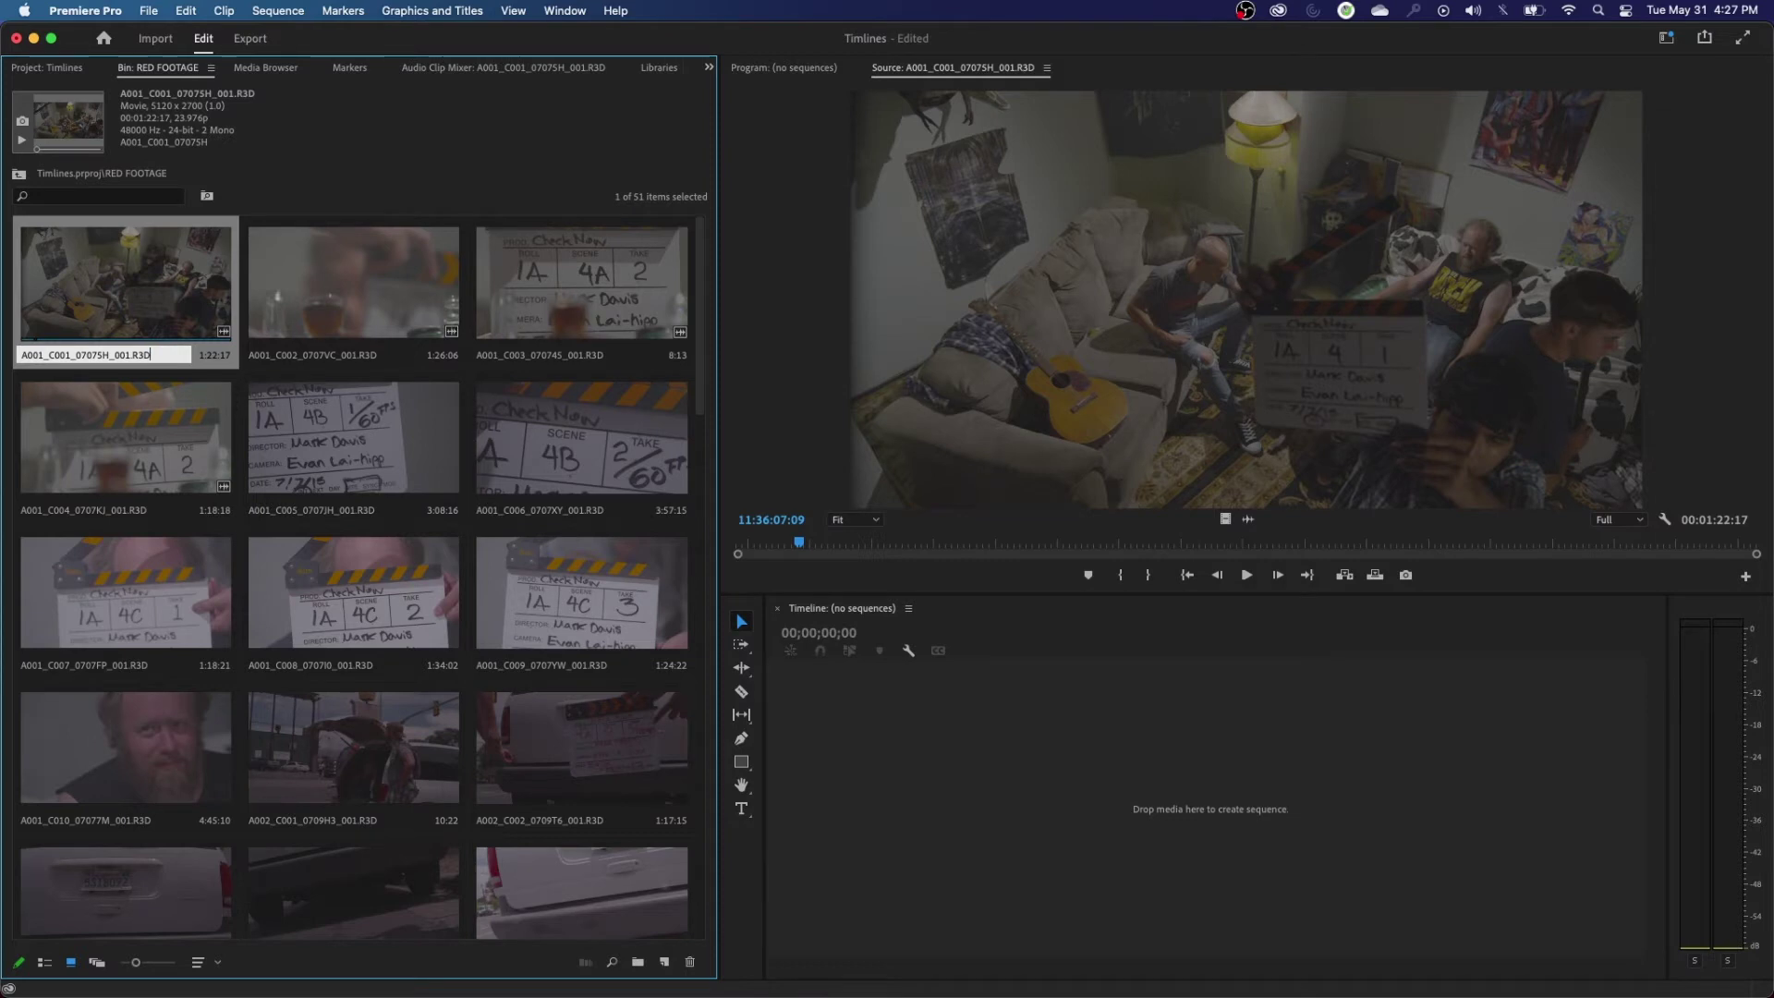
{"action": "key", "text": "BackSpace"}
{"action": "key", "text": "BackSpace"}
{"action": "key", "text": "BackSpace"}
{"action": "key", "text": "BackSpace"}
{"action": "key", "text": "BackSpace"}
{"action": "key", "text": "BackSpace"}
{"action": "key", "text": "BackSpace"}
{"action": "key", "text": "BackSpace"}
{"action": "key", "text": "BackSpace"}
{"action": "key", "text": "BackSpace"}
{"action": "key", "text": "BackSpace"}
{"action": "key", "text": "BackSpace"}
{"action": "key", "text": "BackSpace"}
{"action": "key", "text": "BackSpace"}
{"action": "key", "text": "BackSpace"}
{"action": "key", "text": "BackSpace"}
{"action": "key", "text": "BackSpace"}
{"action": "key", "text": "BackSpace"}
{"action": "key", "text": "BackSpace"}
{"action": "key", "text": "BackSpace"}
{"action": "key", "text": "BackSpace"}
{"action": "key", "text": "BackSpace"}
{"action": "key", "text": "BackSpace"}
{"action": "key", "text": "BackSpace"}
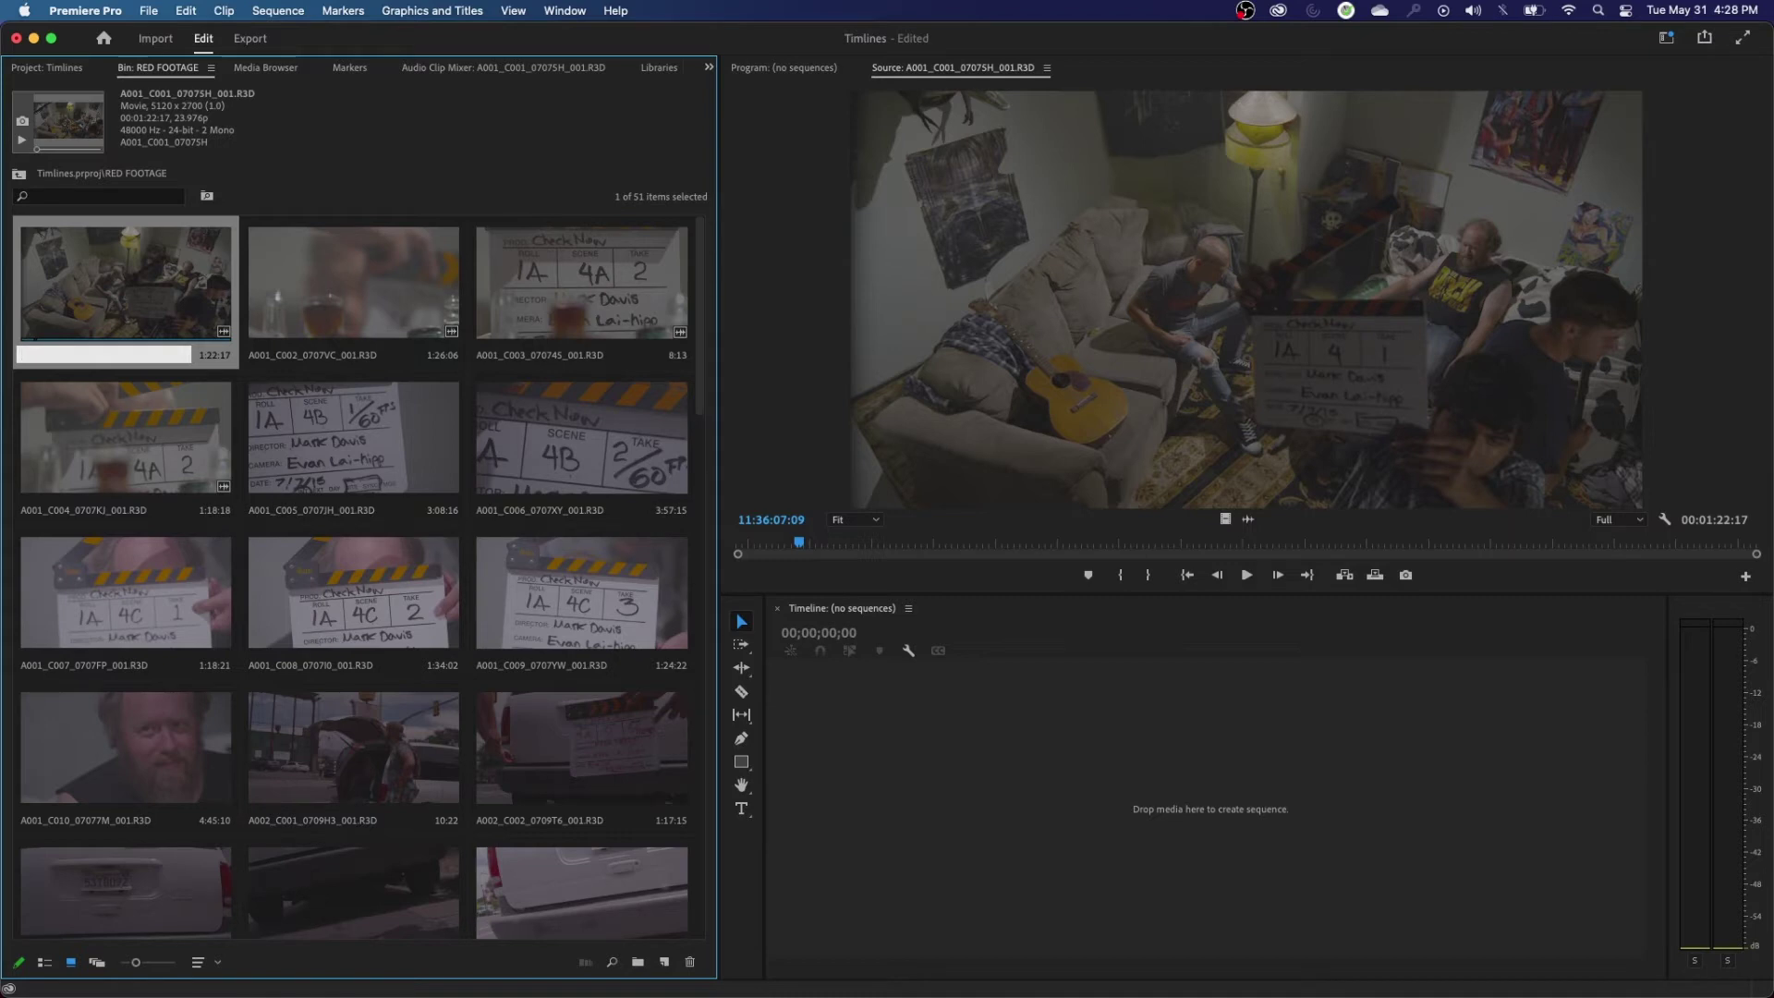
{"action": "key", "text": "Escape"}
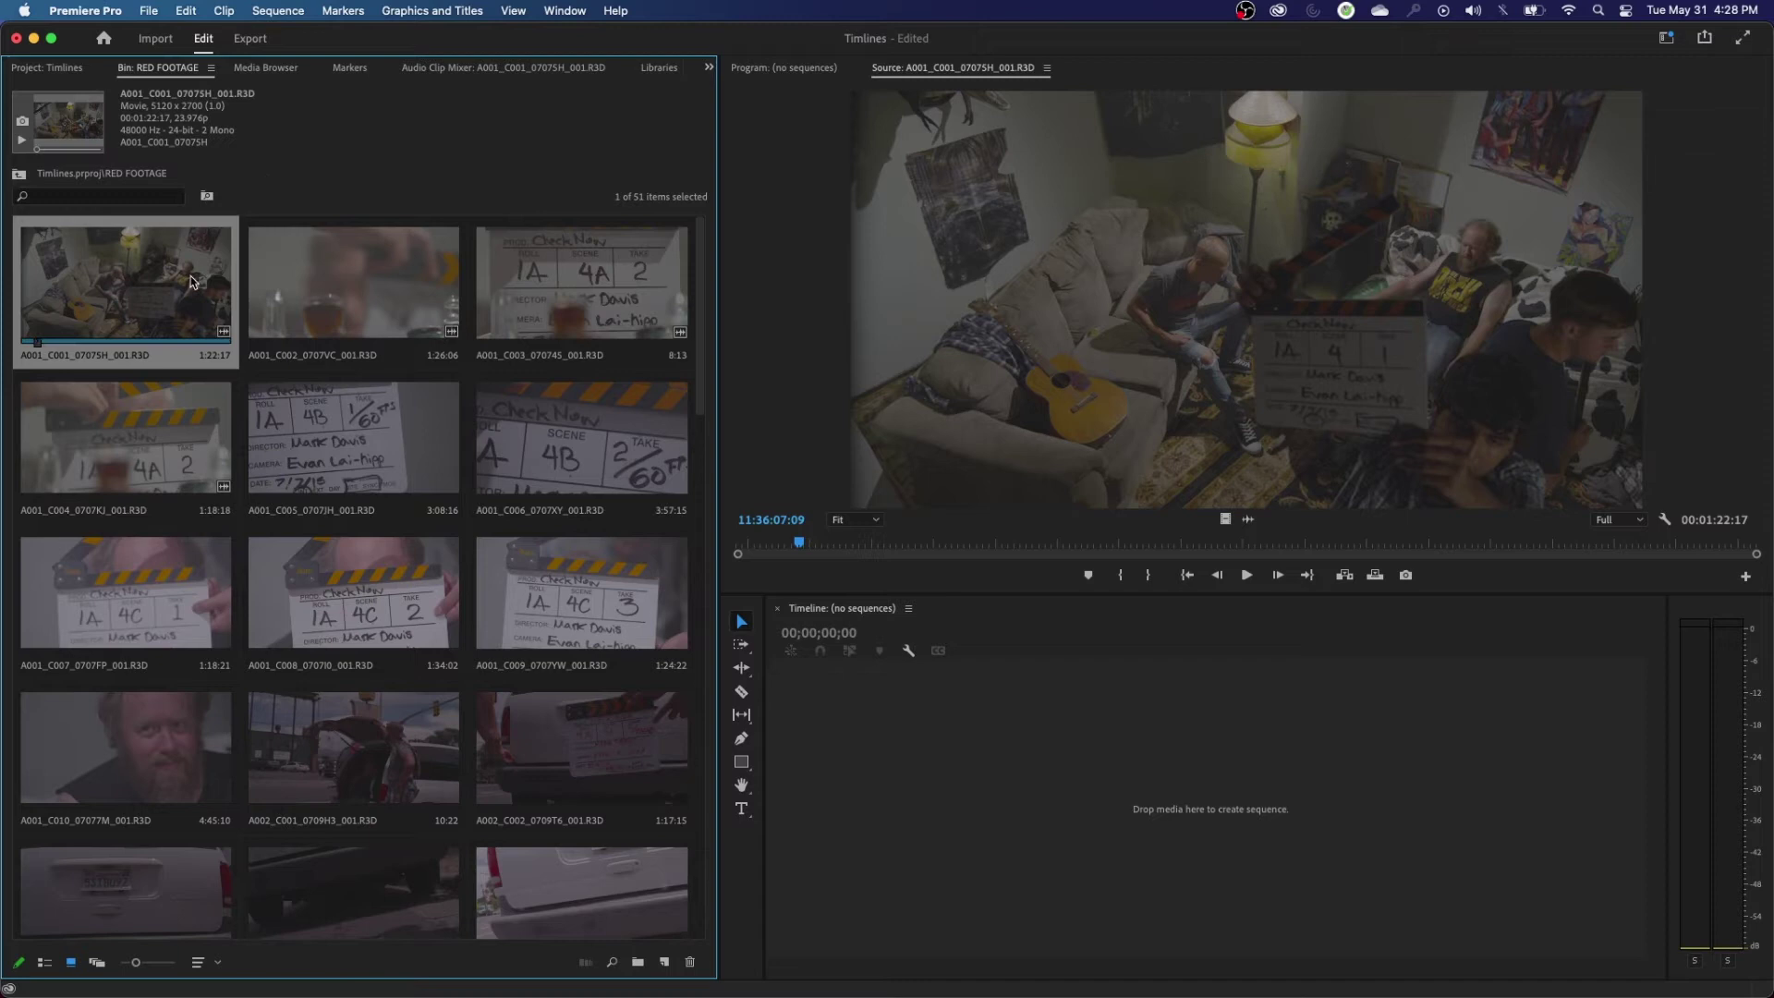
{"action": "key", "text": "Return"}
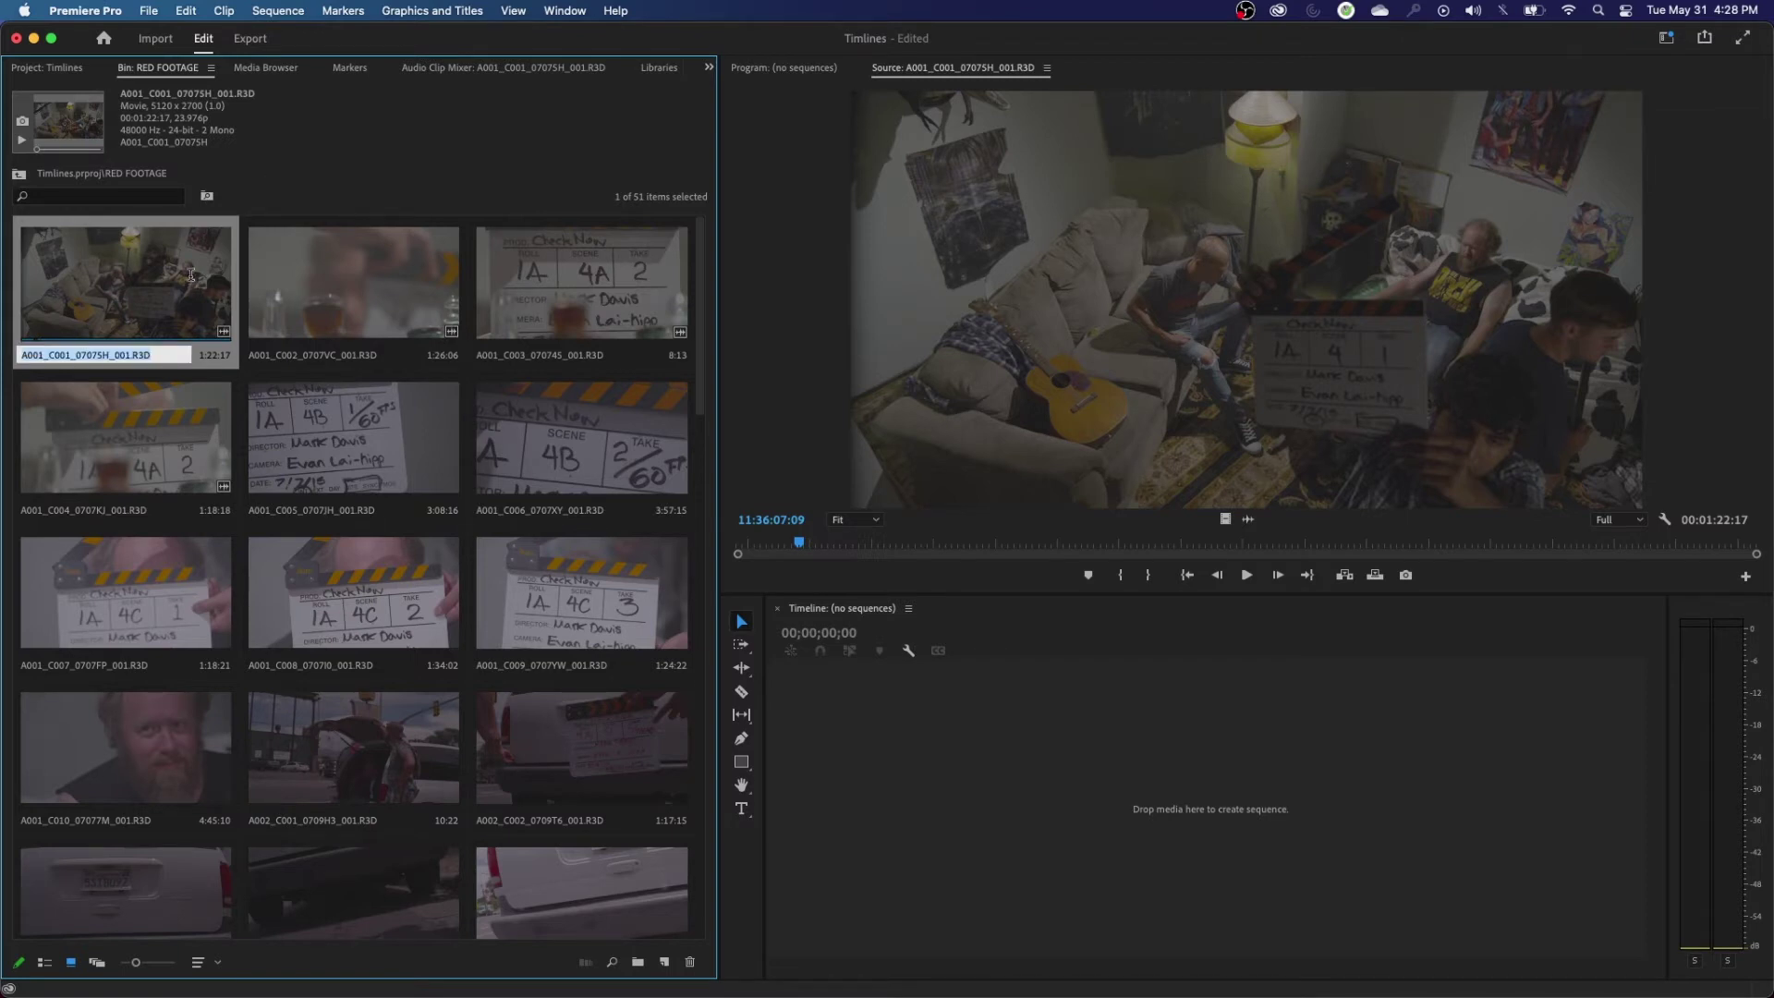
{"action": "type", "text": "S"}
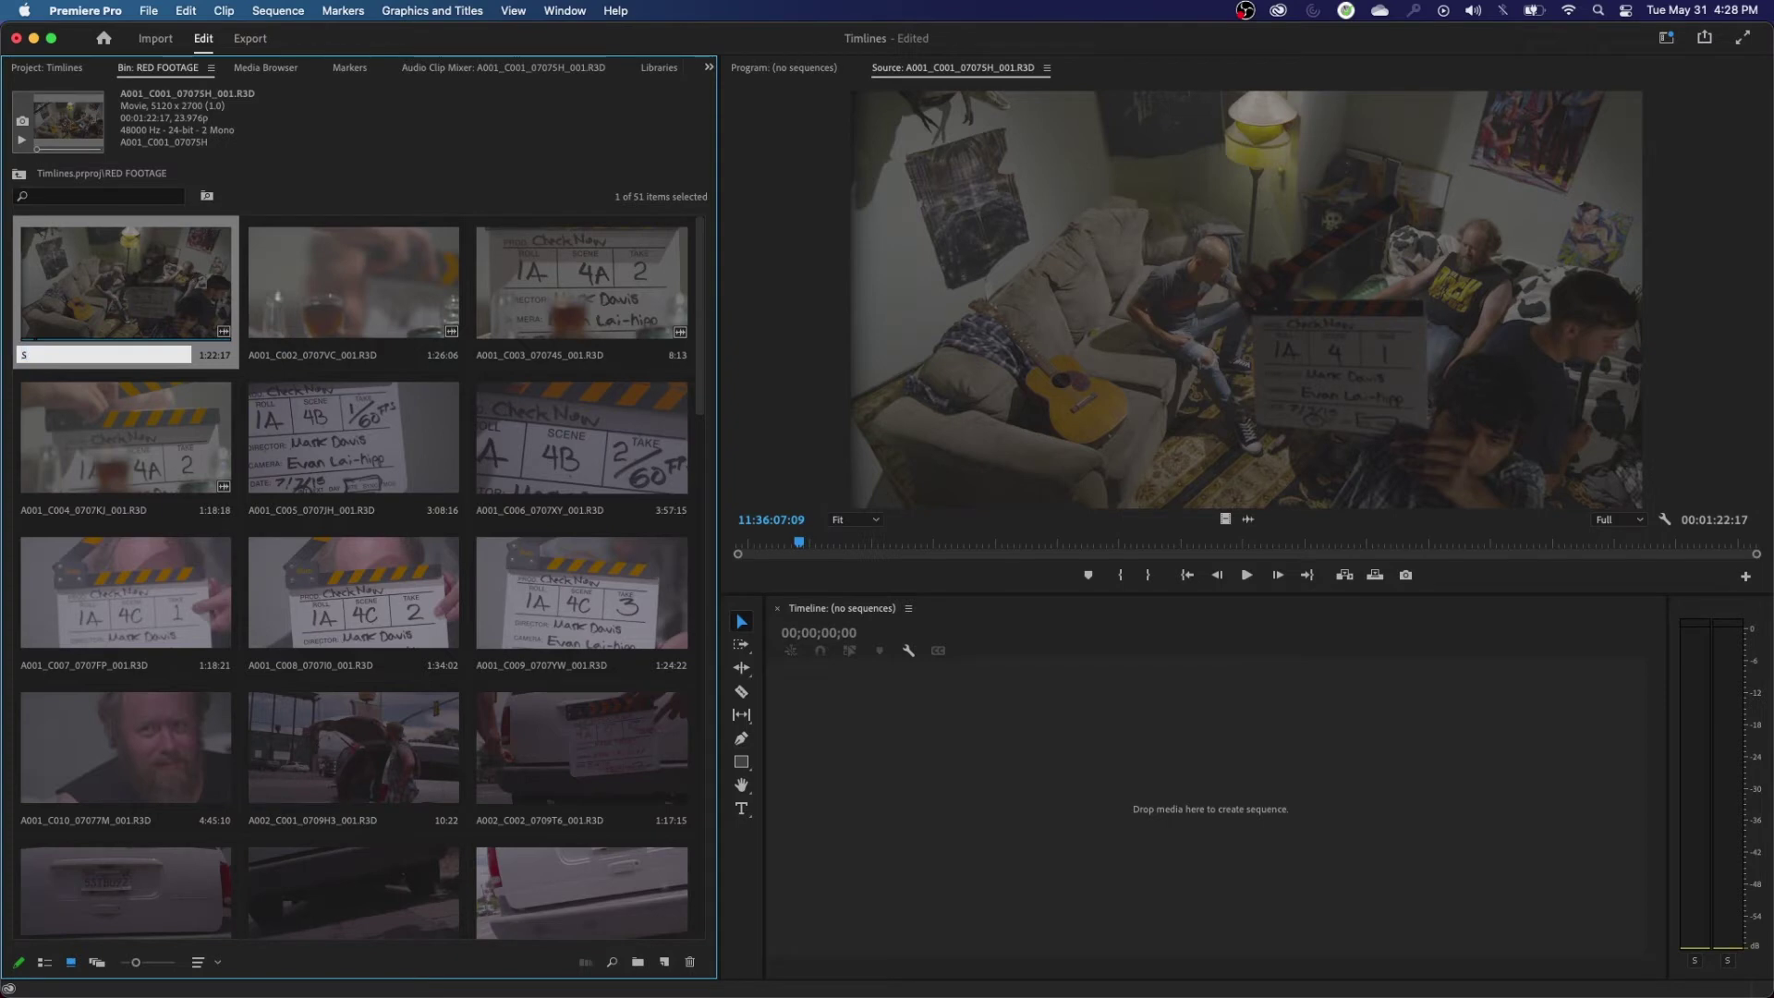
{"action": "type", "text": "4 T1"}
{"action": "key", "text": "Return"}
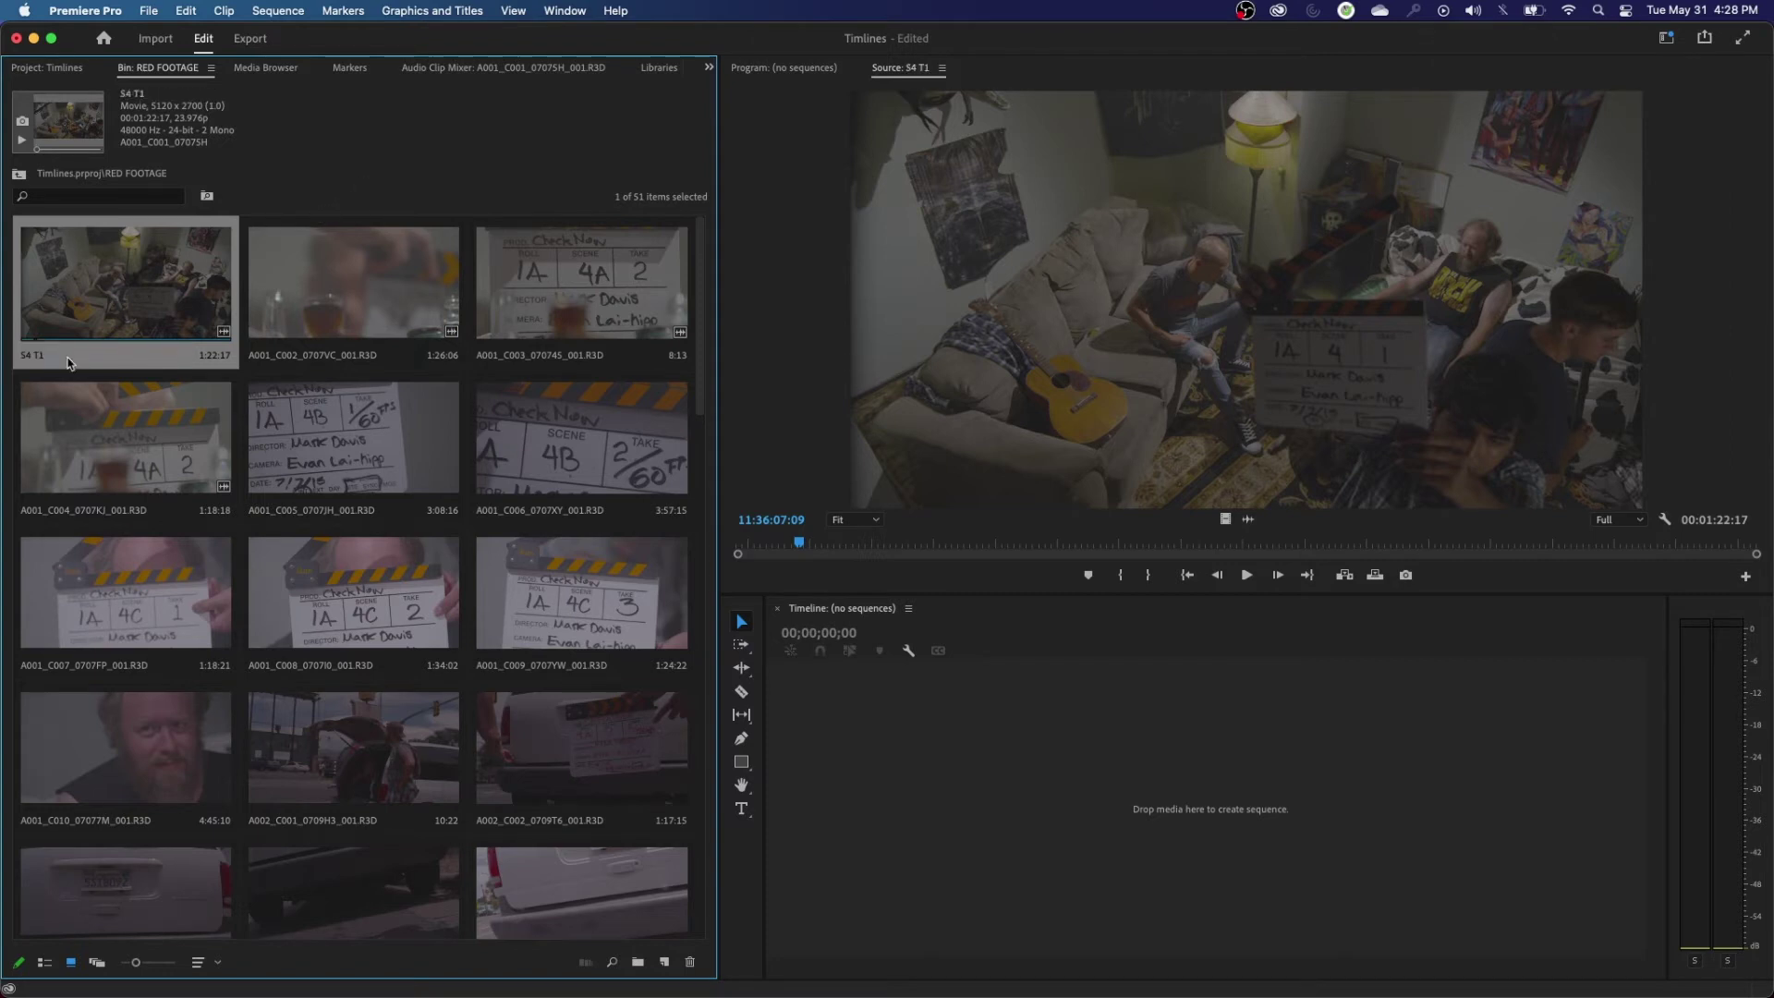
{"action": "right_click", "coordinate": [138, 309]}
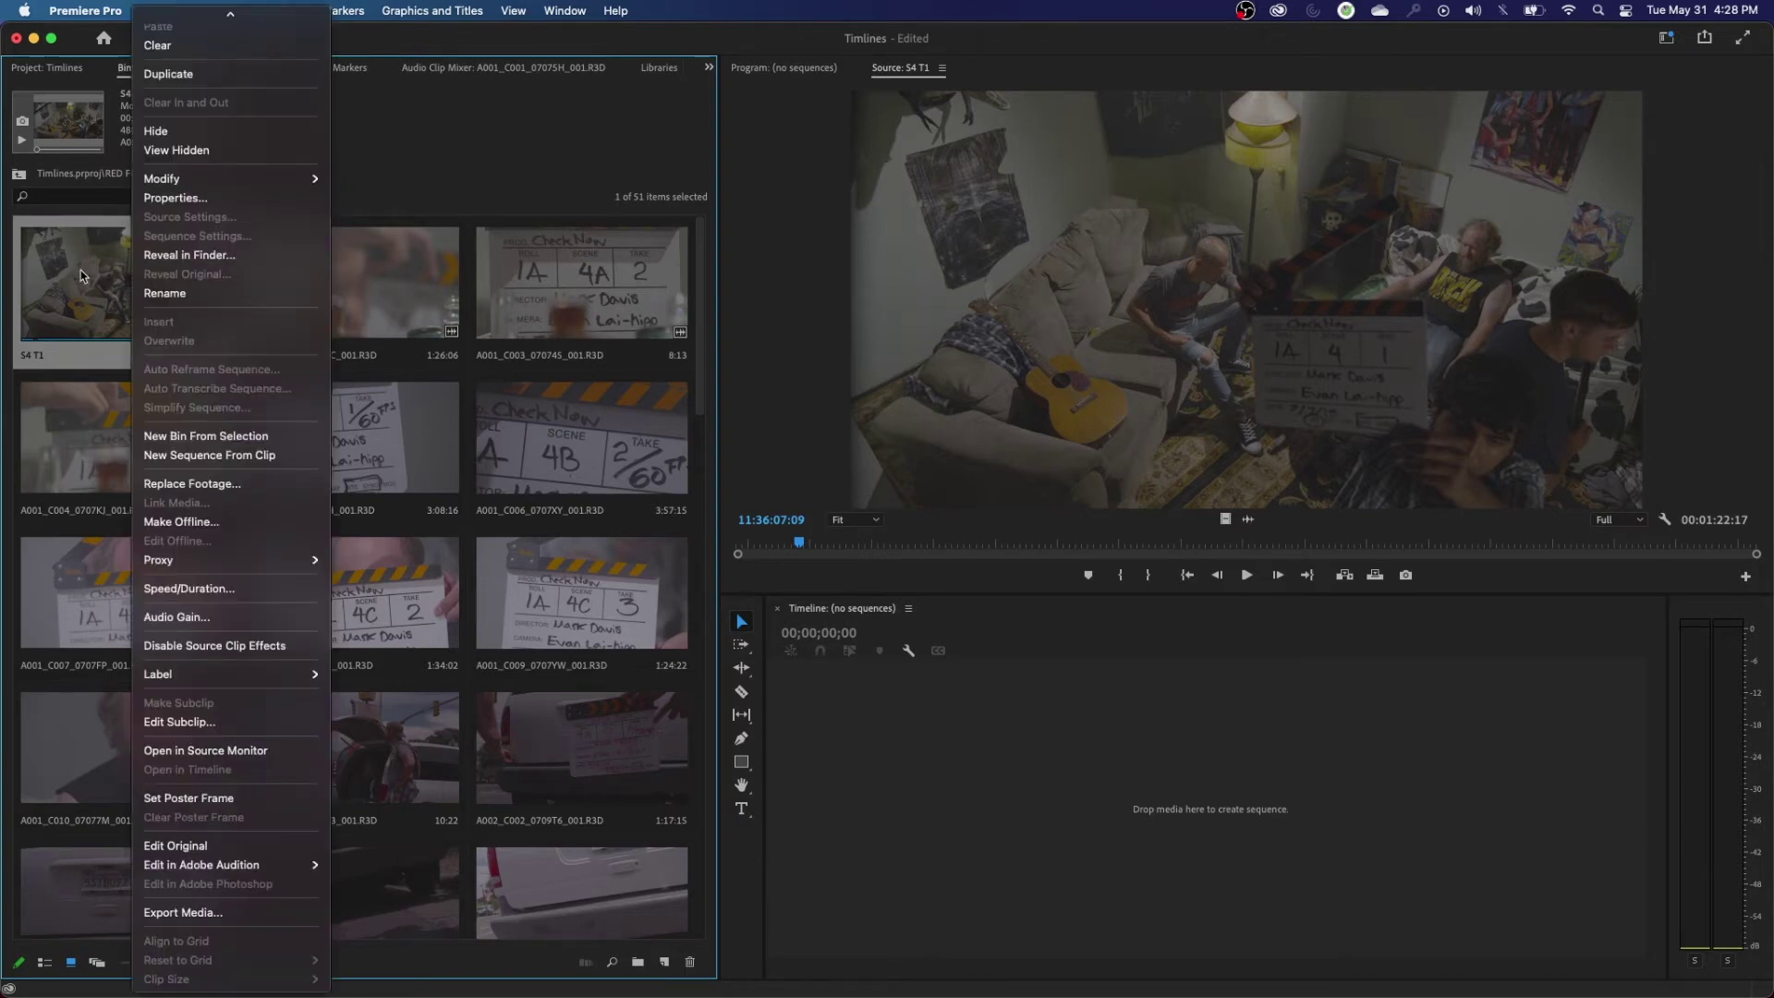
{"action": "left_click", "coordinate": [182, 258]}
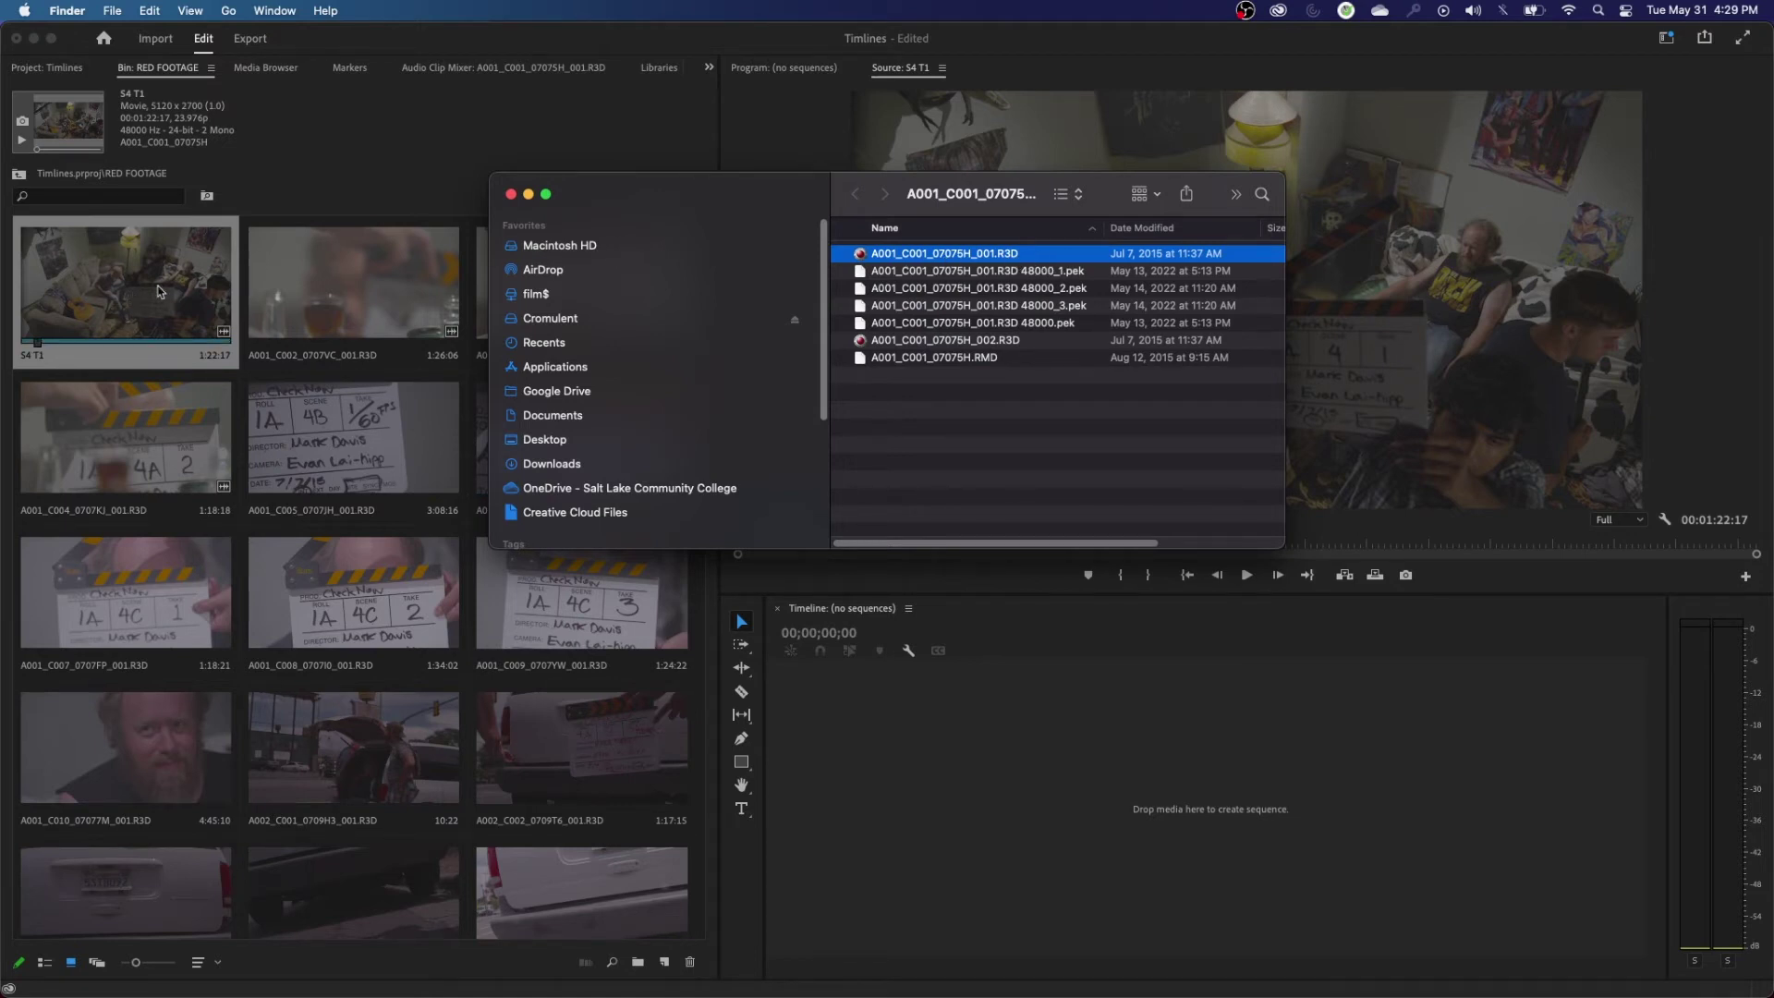
{"action": "left_click", "coordinate": [342, 199]}
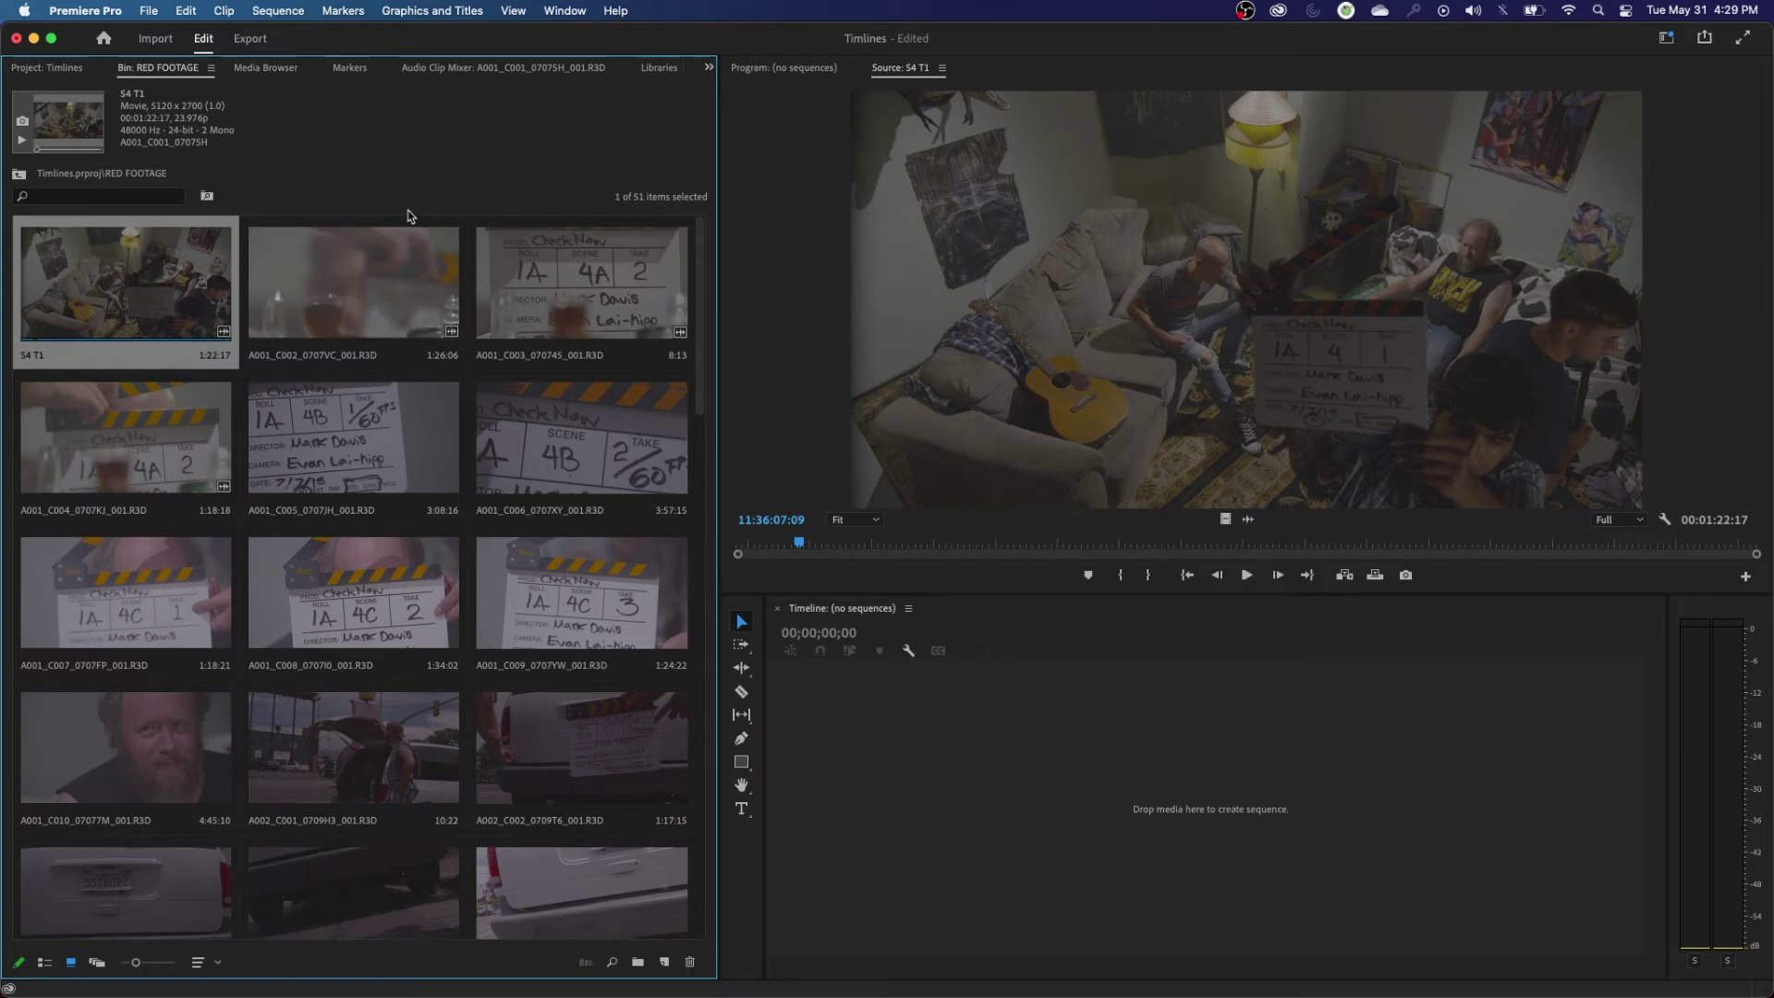
Step: Check the second RED clip's slate and rename it S4A T1, copying the name
{"action": "double_click", "coordinate": [397, 274]}
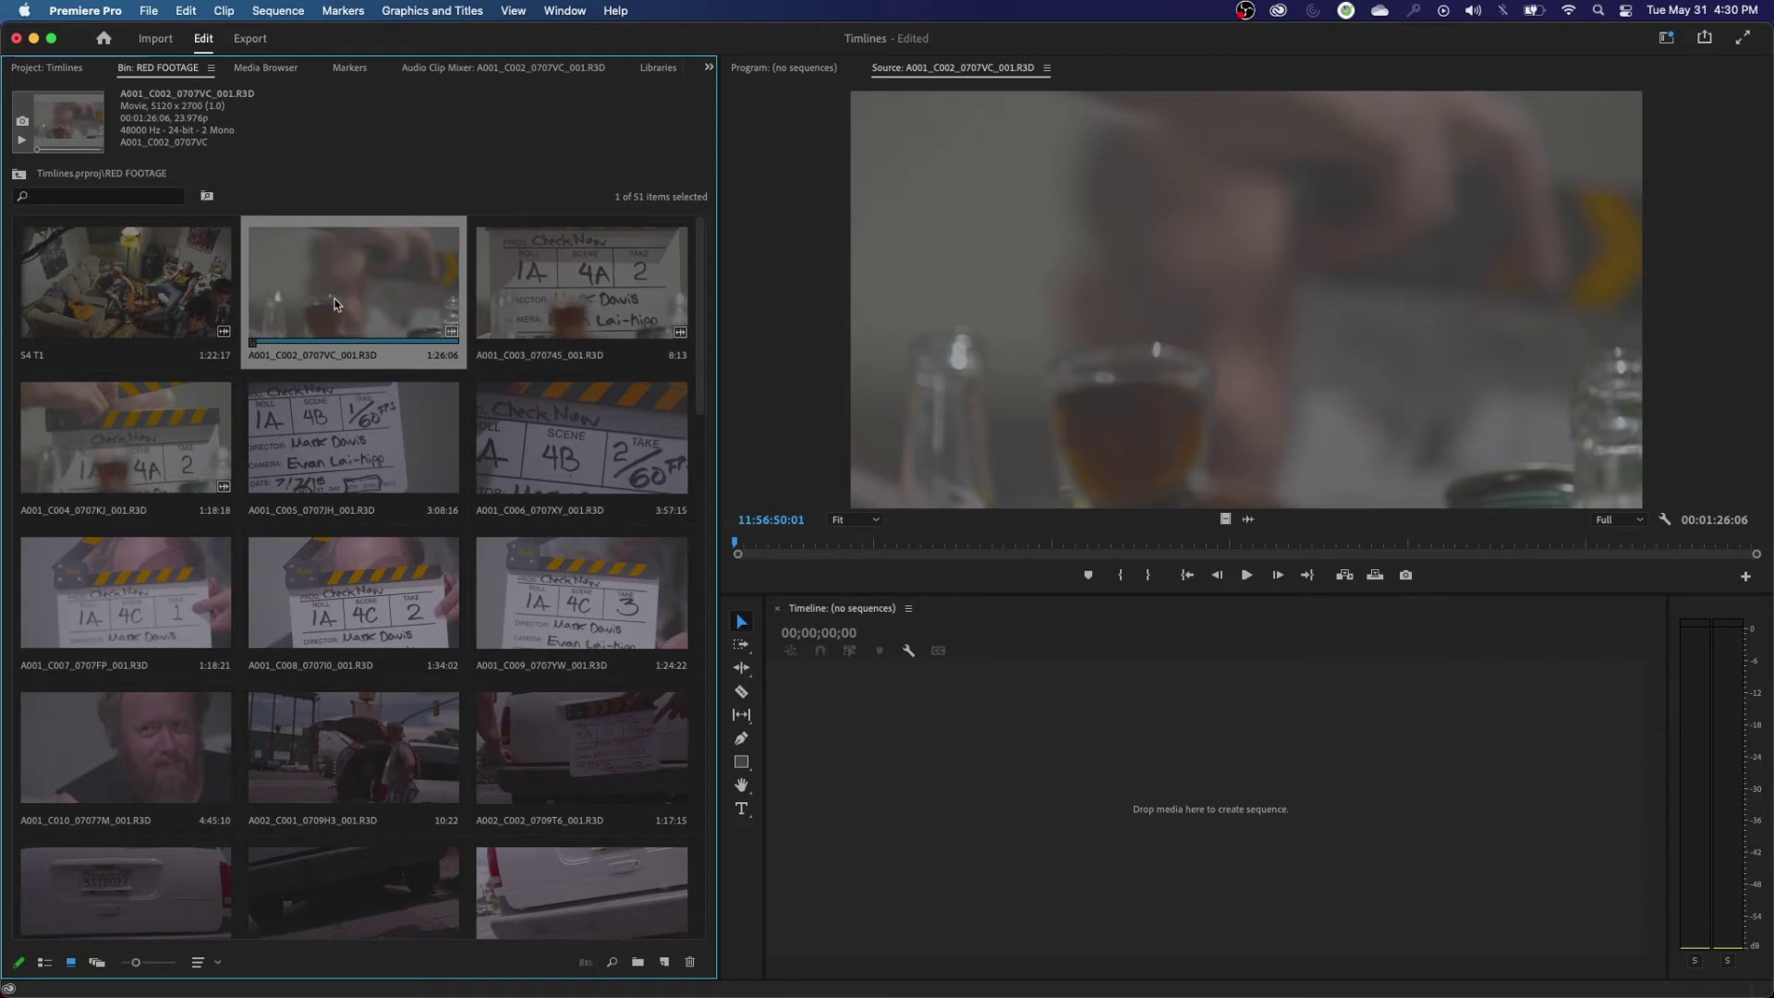
{"action": "left_click", "coordinate": [260, 342]}
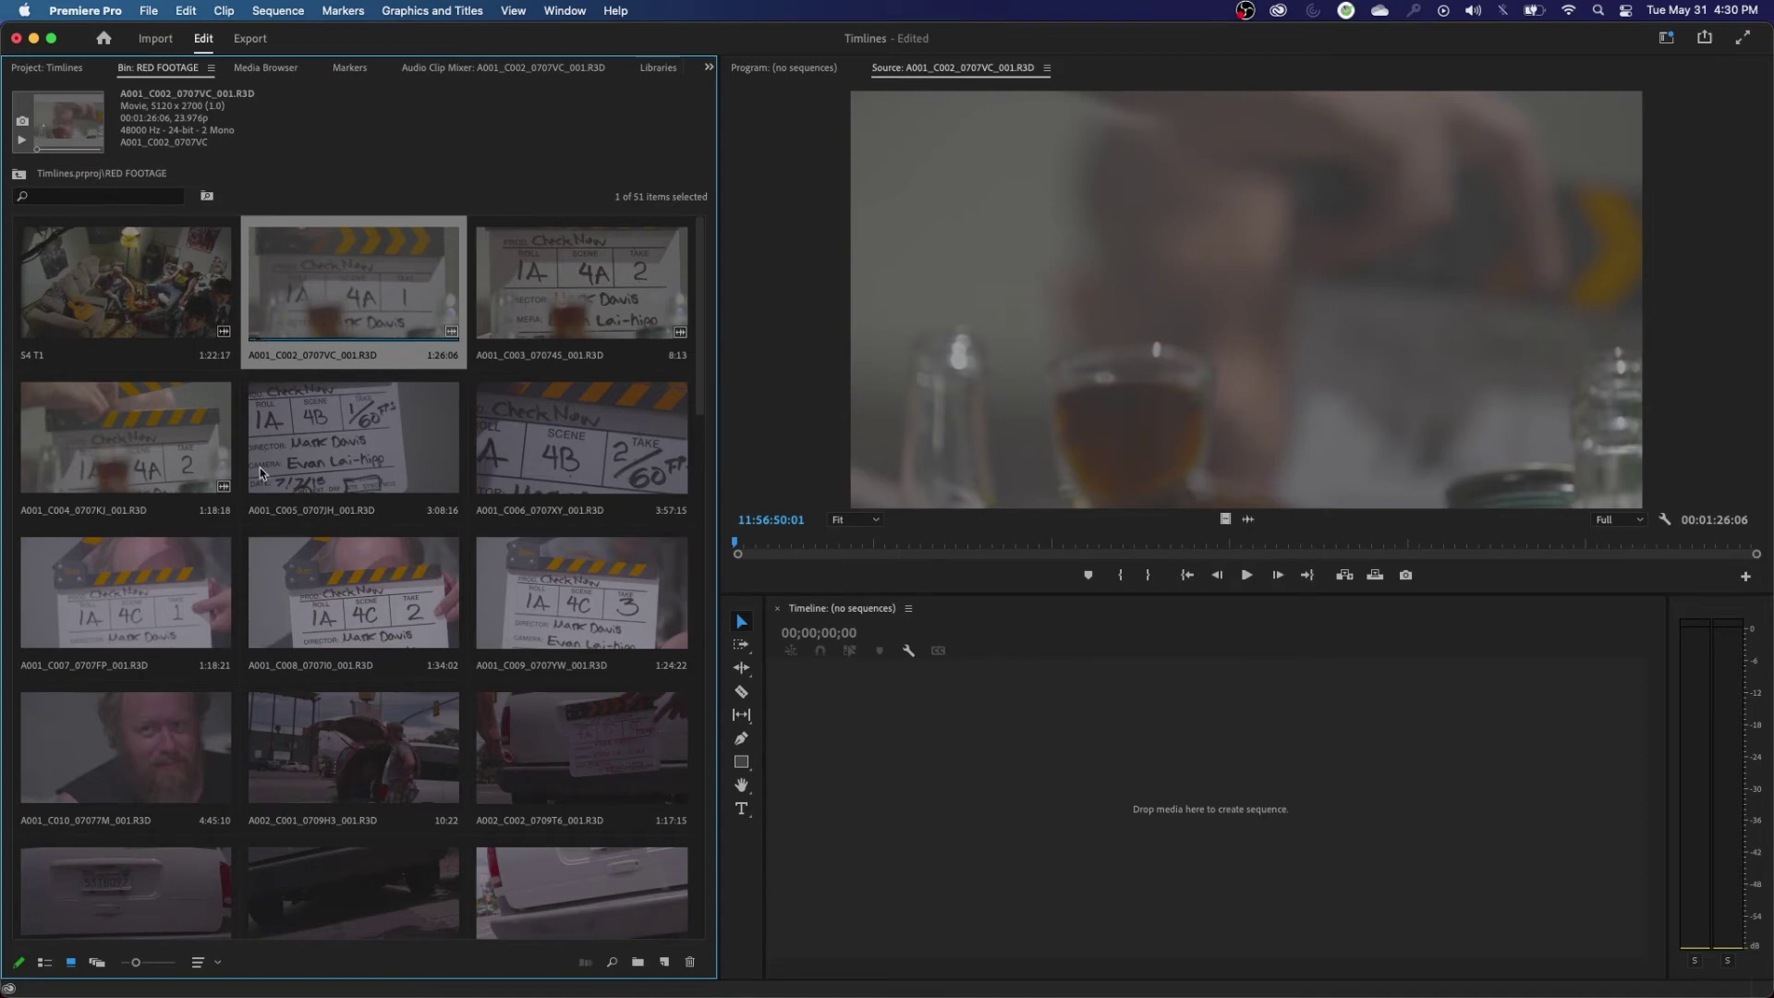
{"action": "left_click", "coordinate": [44, 962]}
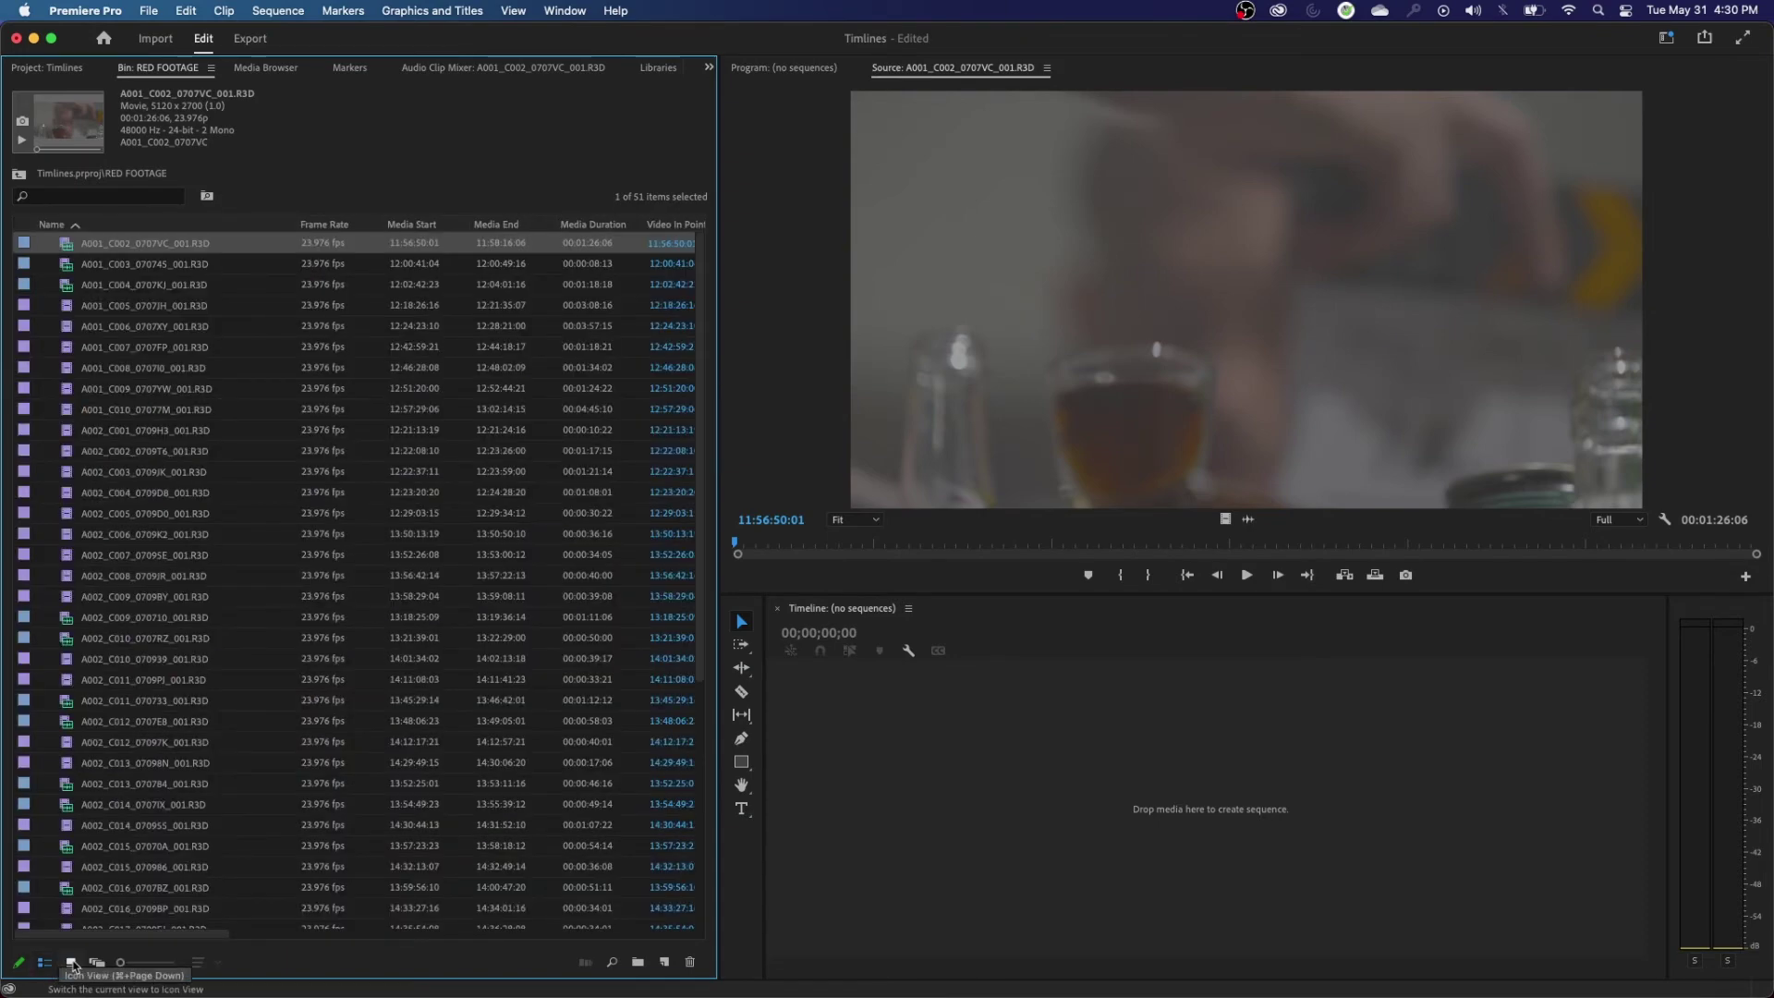
{"action": "left_click", "coordinate": [70, 962]}
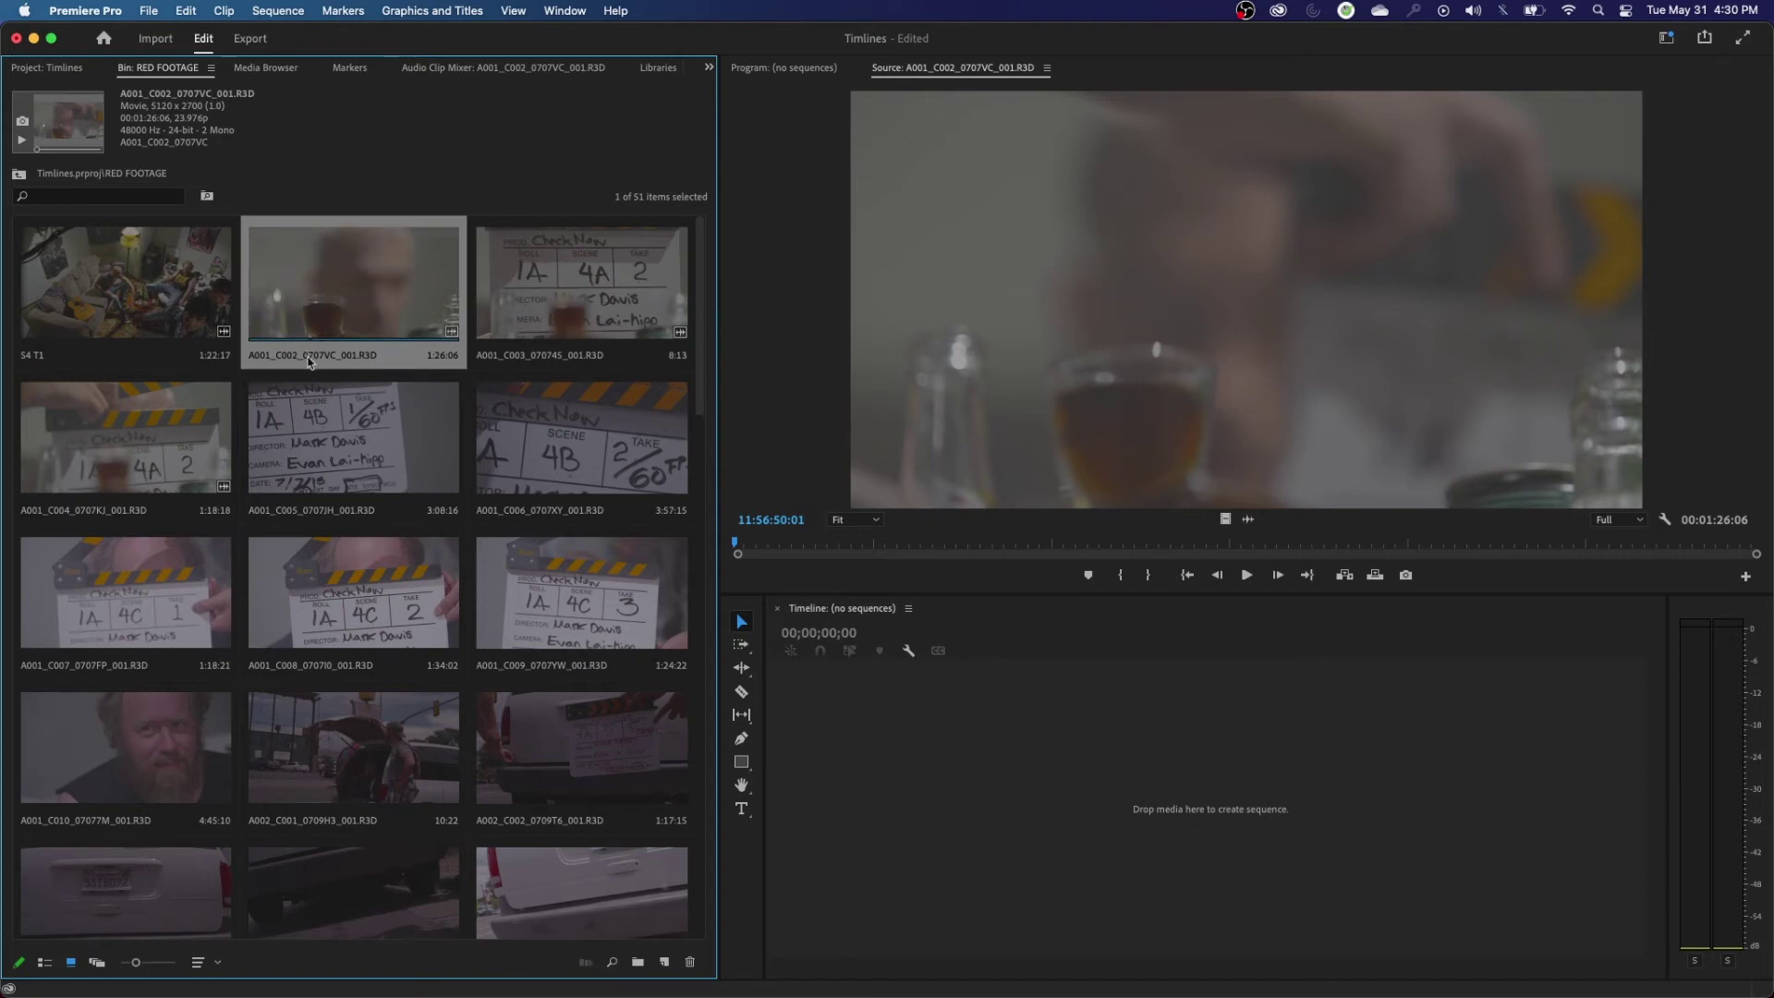
{"action": "left_click", "coordinate": [313, 354]}
{"action": "left_click", "coordinate": [381, 277]}
{"action": "key", "text": "Return"}
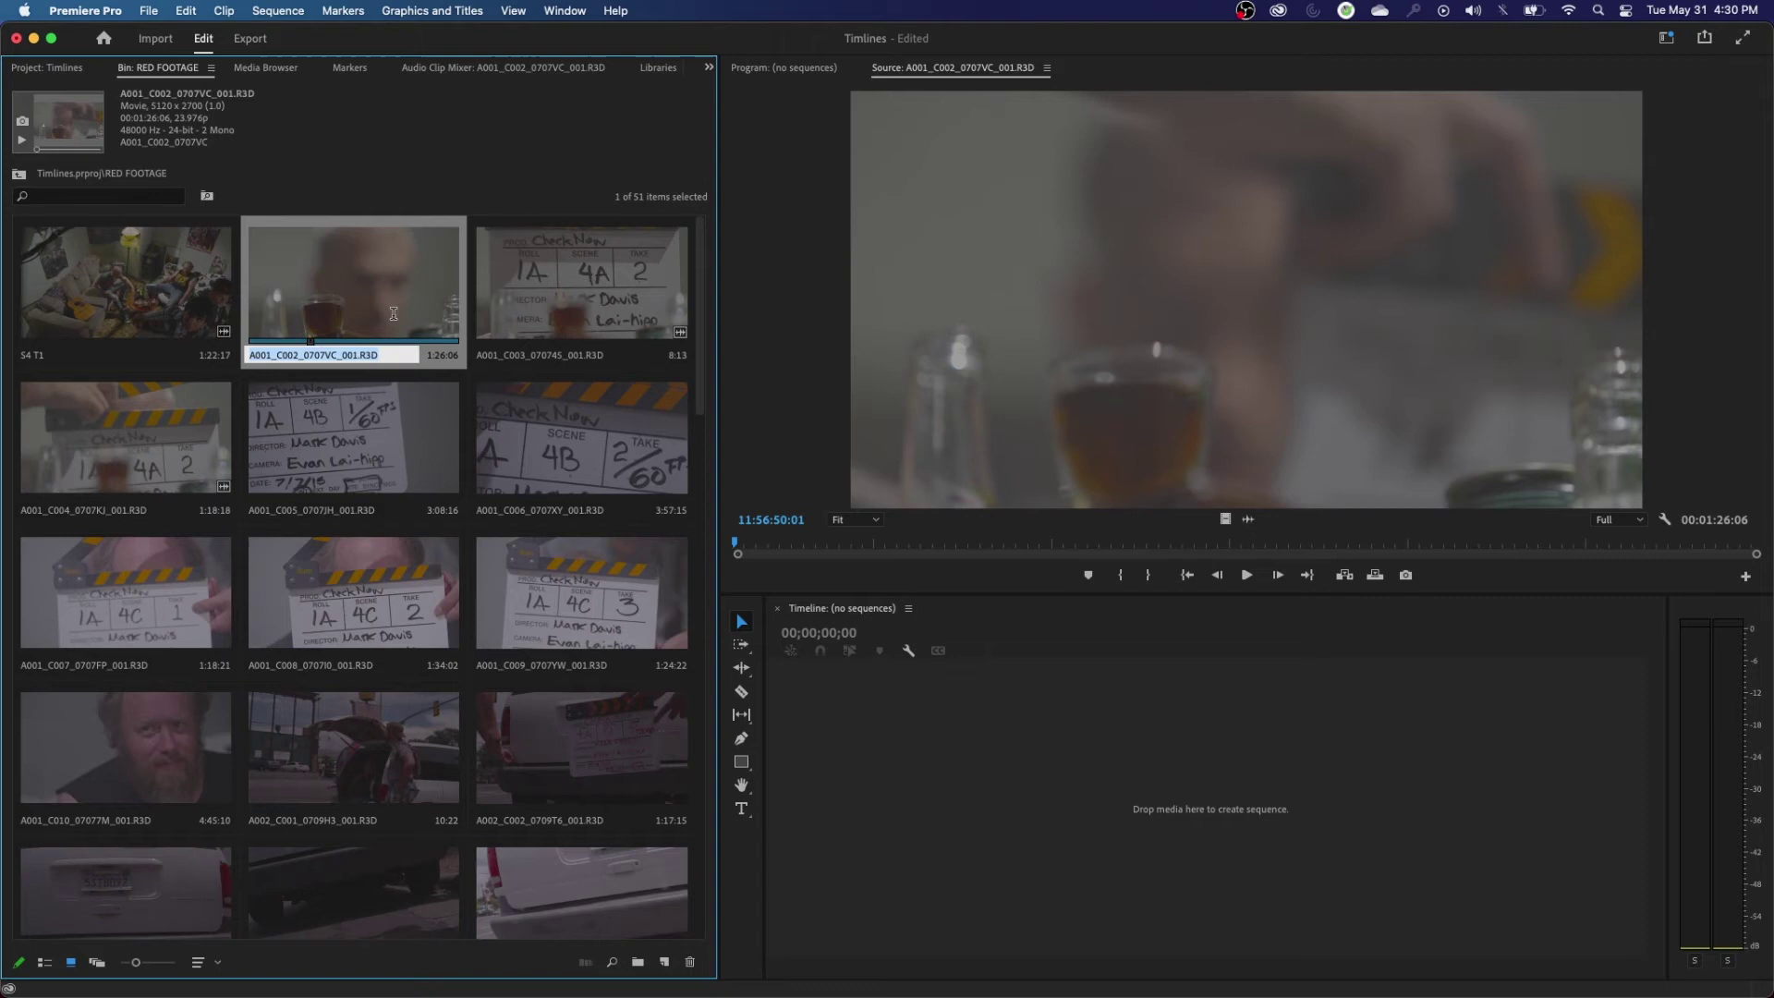
{"action": "type", "text": "S4A T1"}
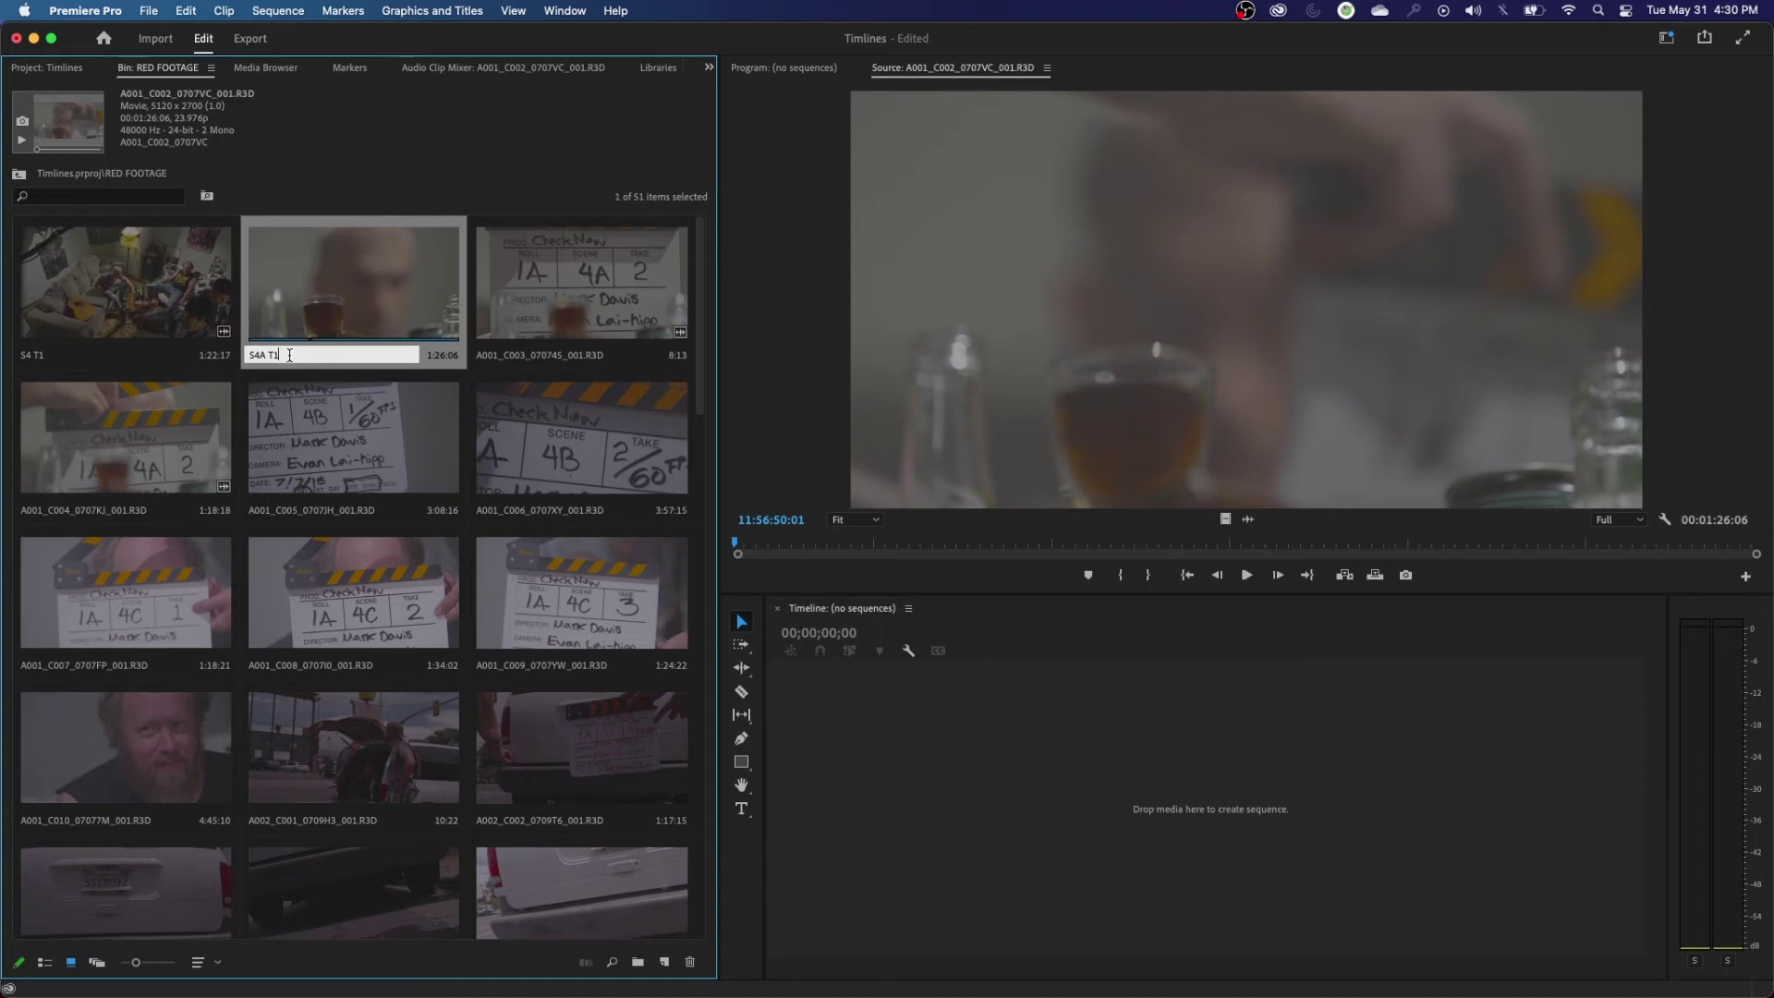
{"action": "triple_click", "coordinate": [289, 354]}
{"action": "key", "text": "super+c"}
{"action": "key", "text": "Right"}
{"action": "key", "text": "Tab"}
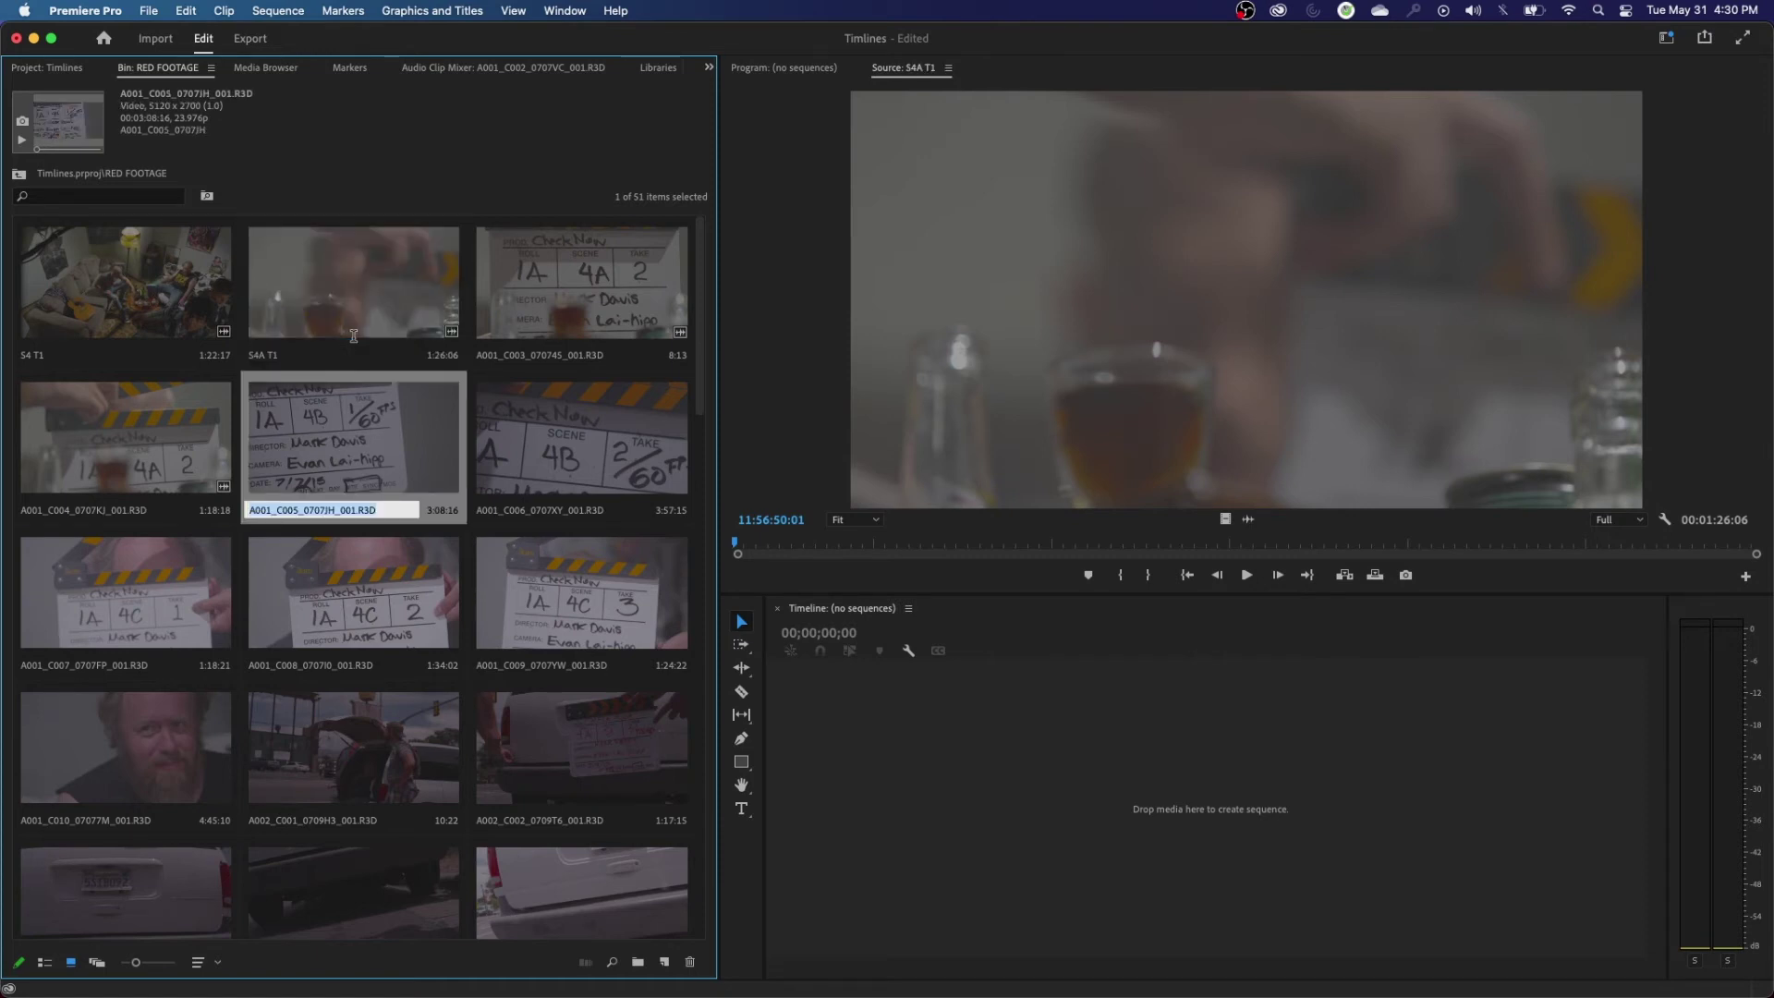
Step: Rename the third clip, A001_C003, to S4A T1 by pasting the copied name
{"action": "left_click", "coordinate": [542, 348]}
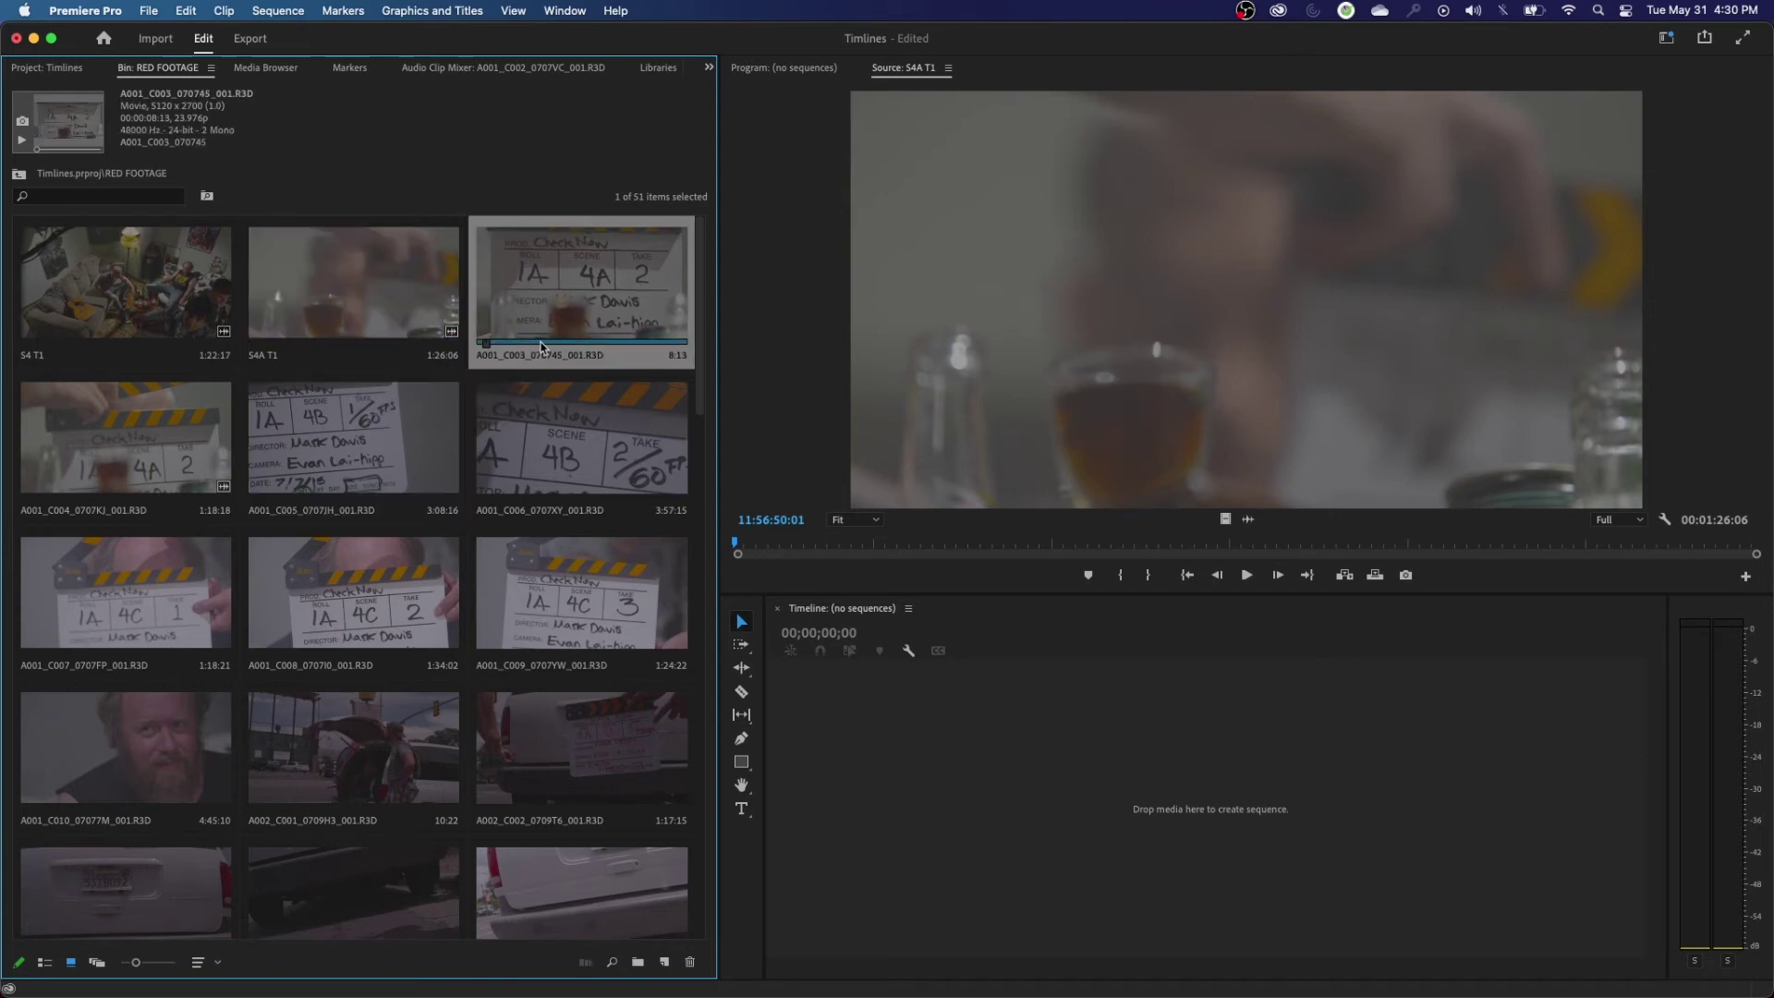
{"action": "key", "text": "Return"}
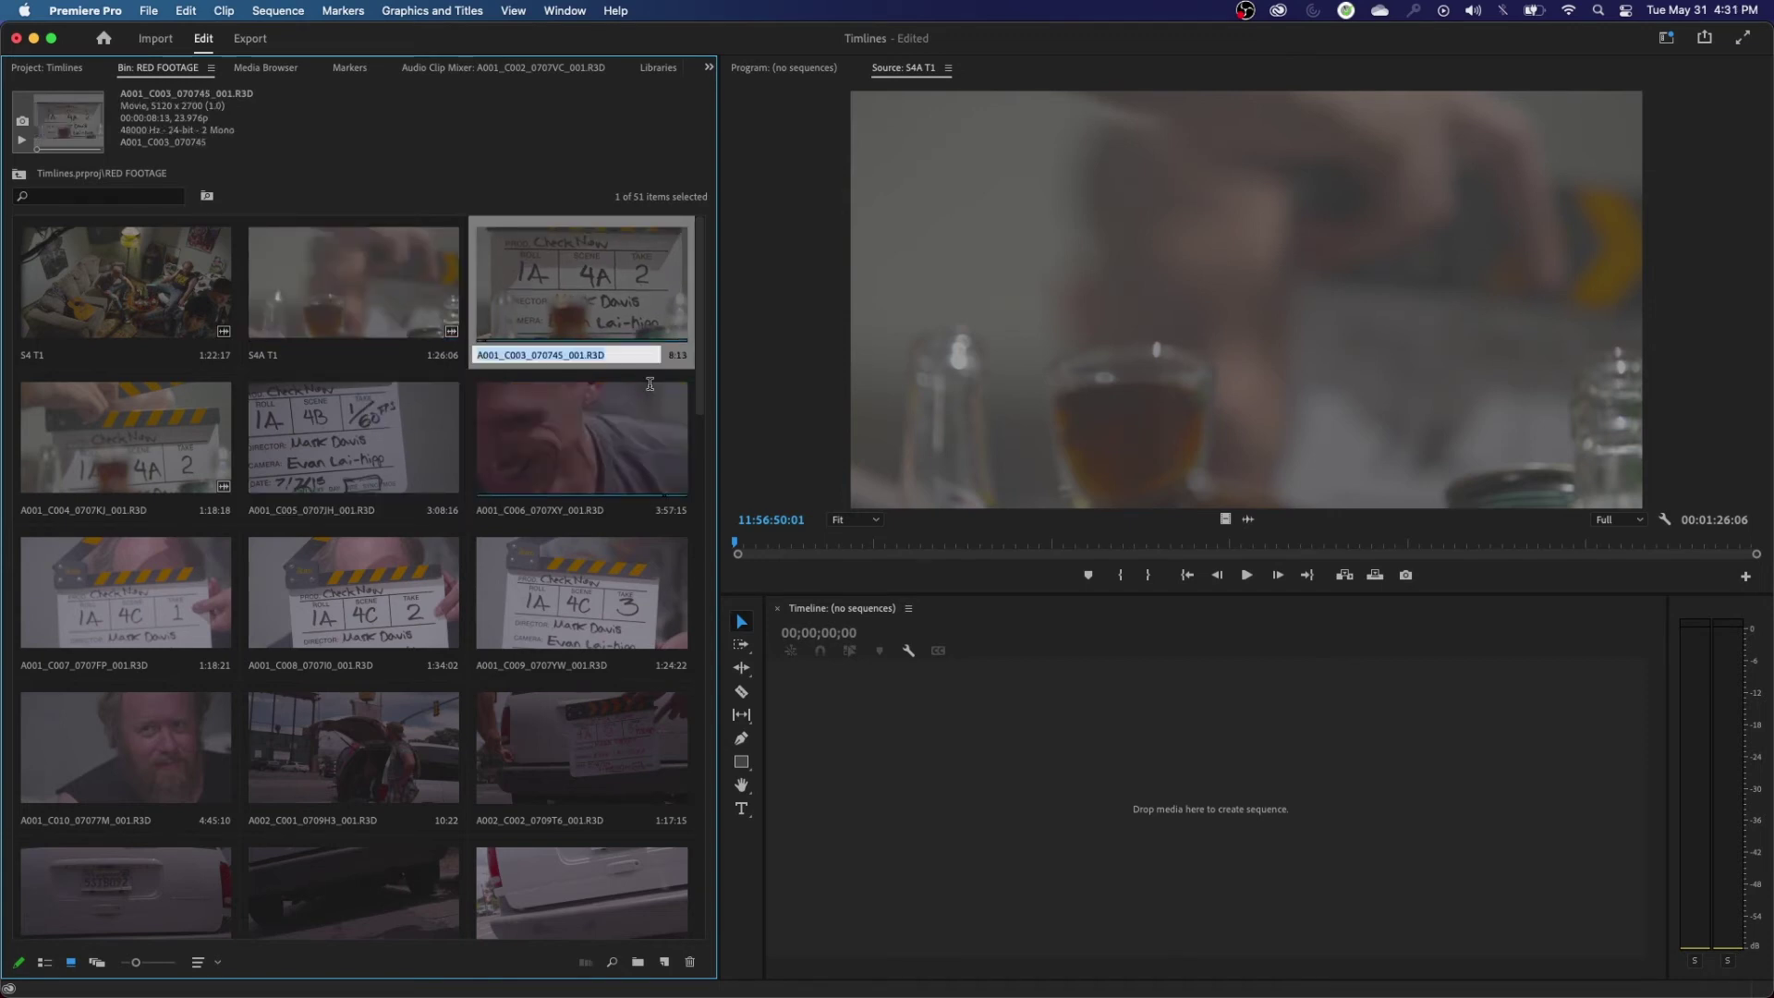
{"action": "key", "text": "super+v"}
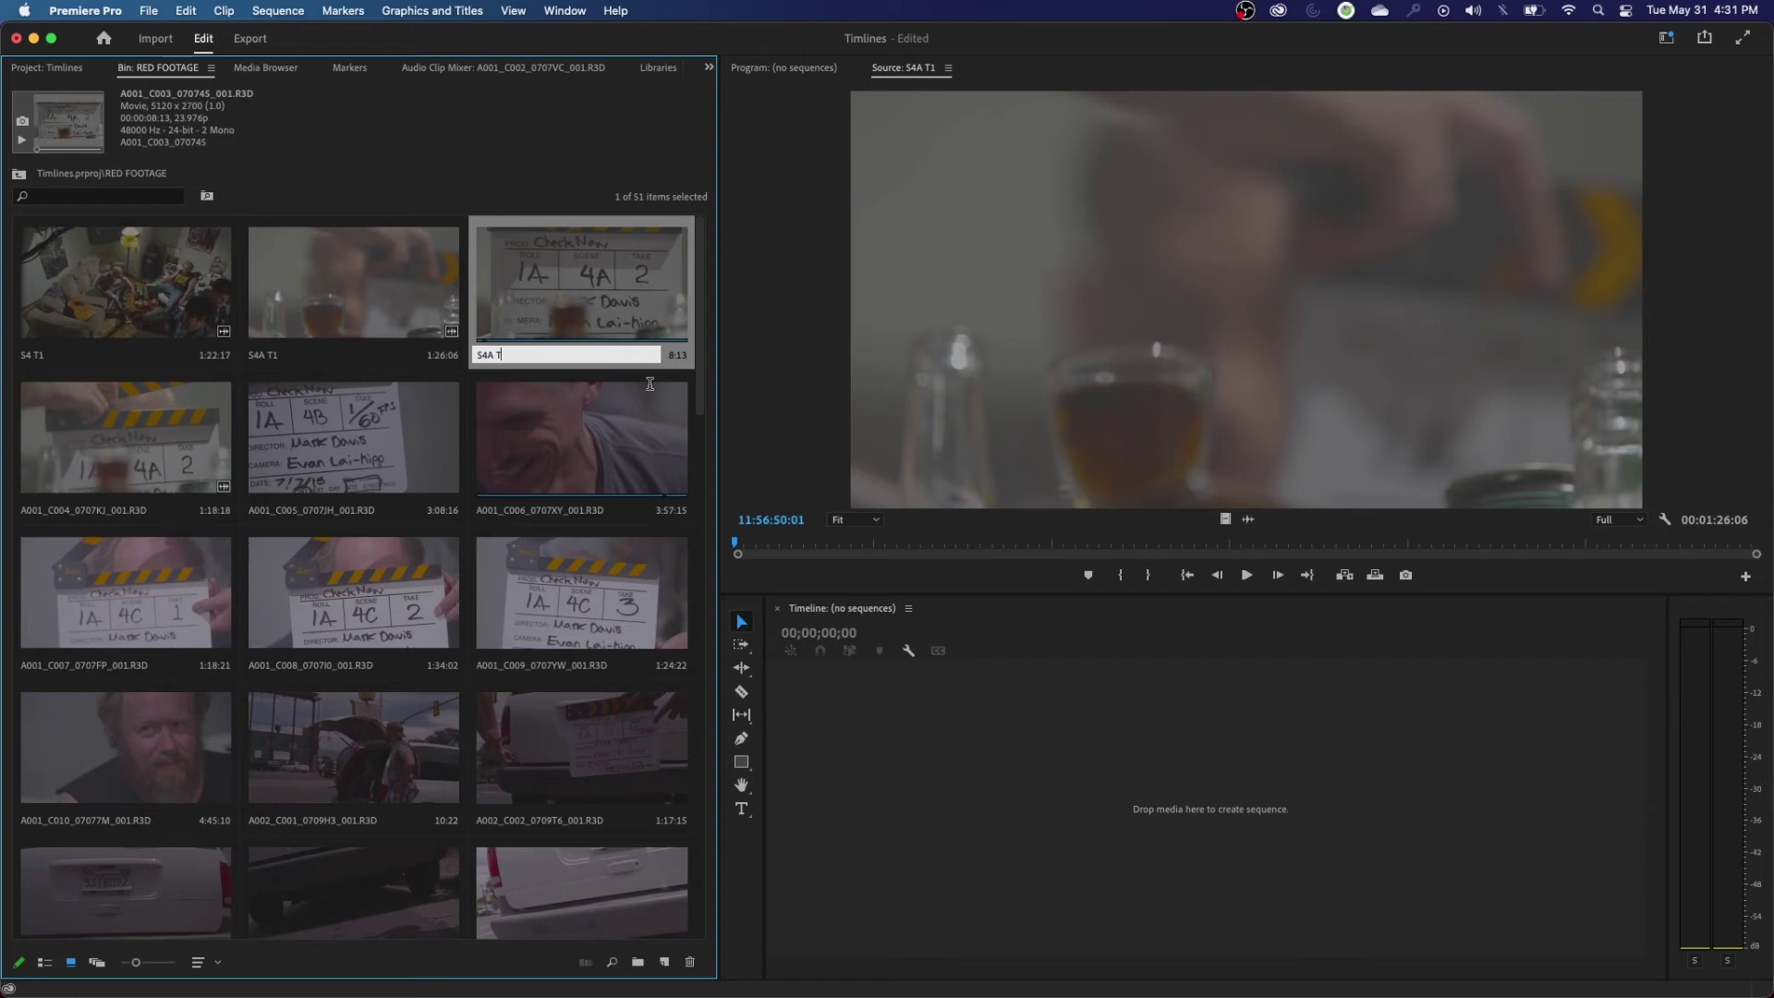
{"action": "type", "text": "1"}
{"action": "key", "text": "Return"}
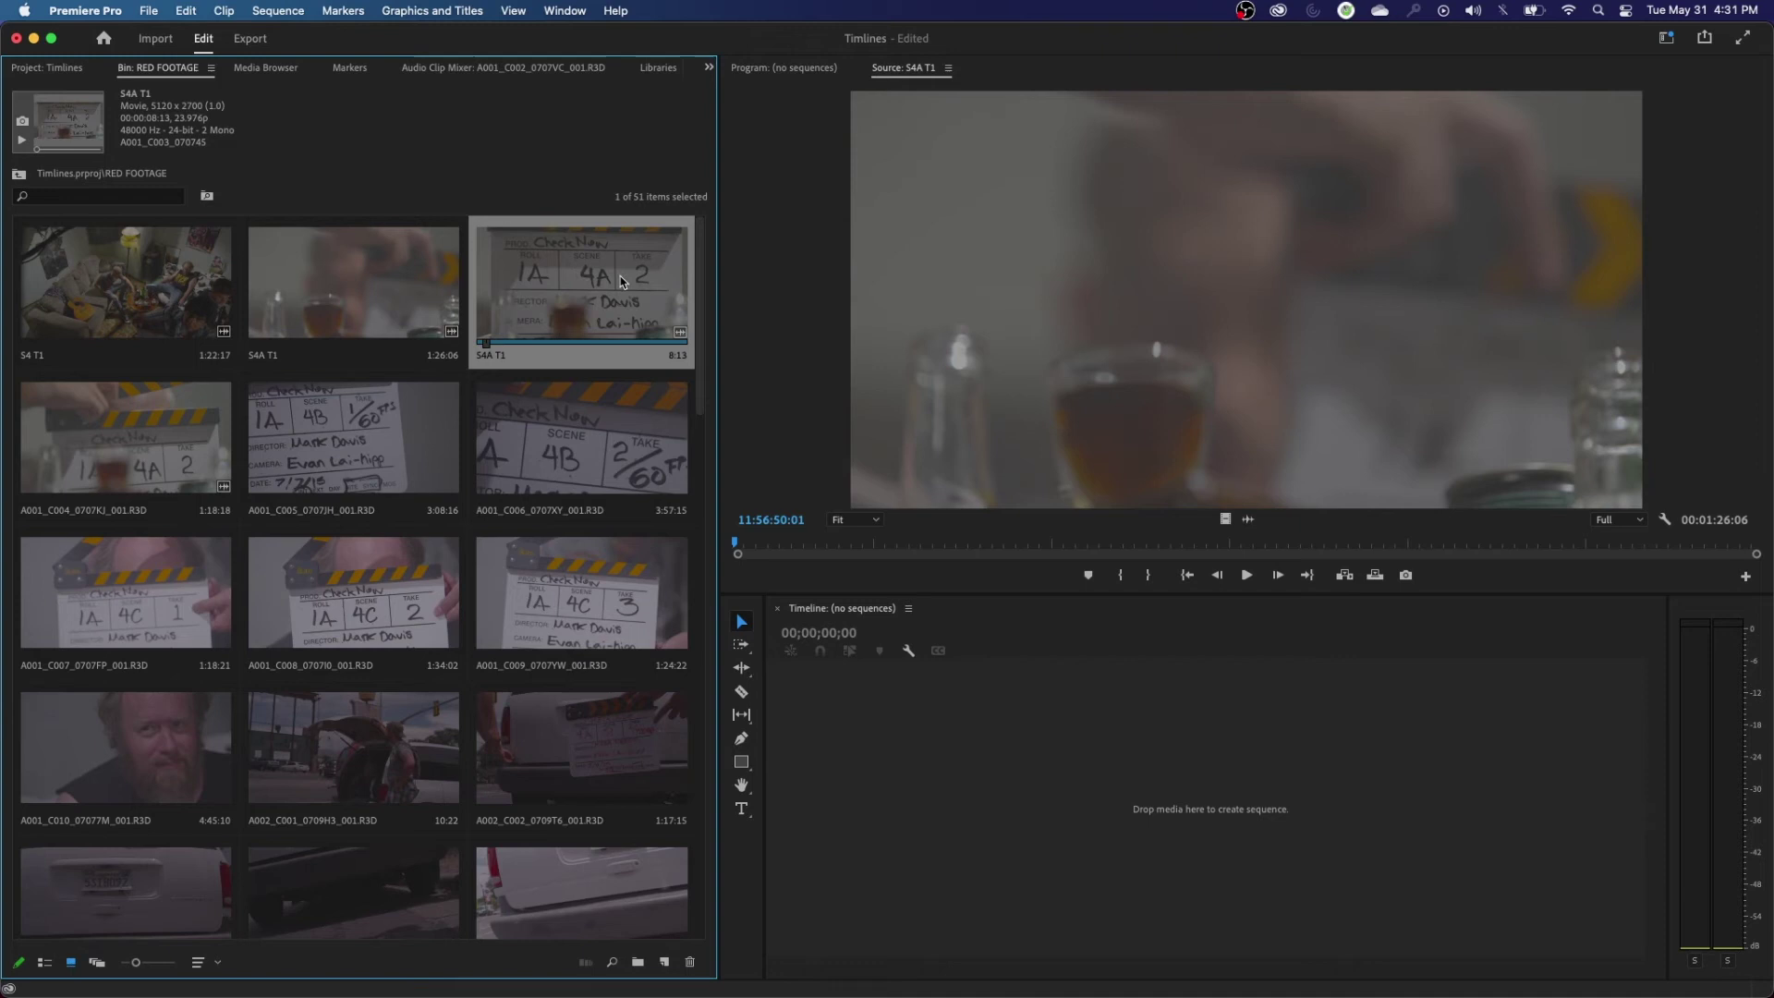
Step: Open the DRONE/HIGHLINING bin, preview DJI_0042.MOV and rename it HERO SHOT COUCH
{"action": "left_click", "coordinate": [68, 81]}
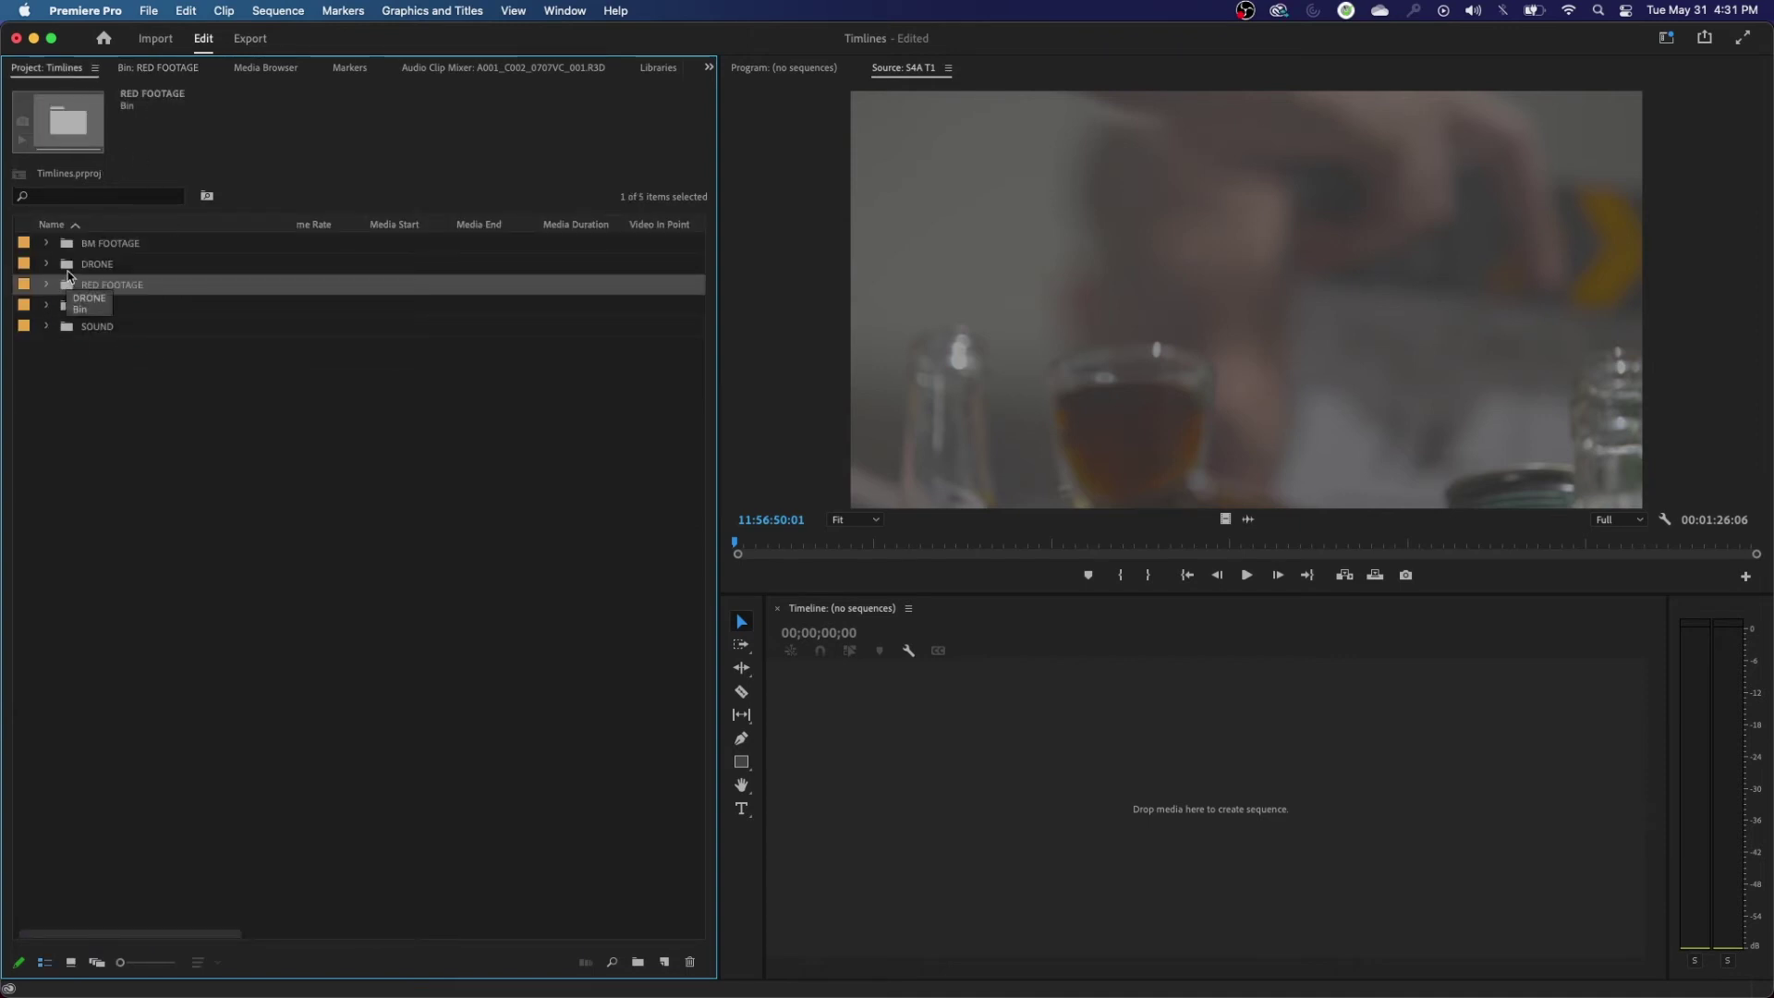
{"action": "left_click", "coordinate": [48, 265]}
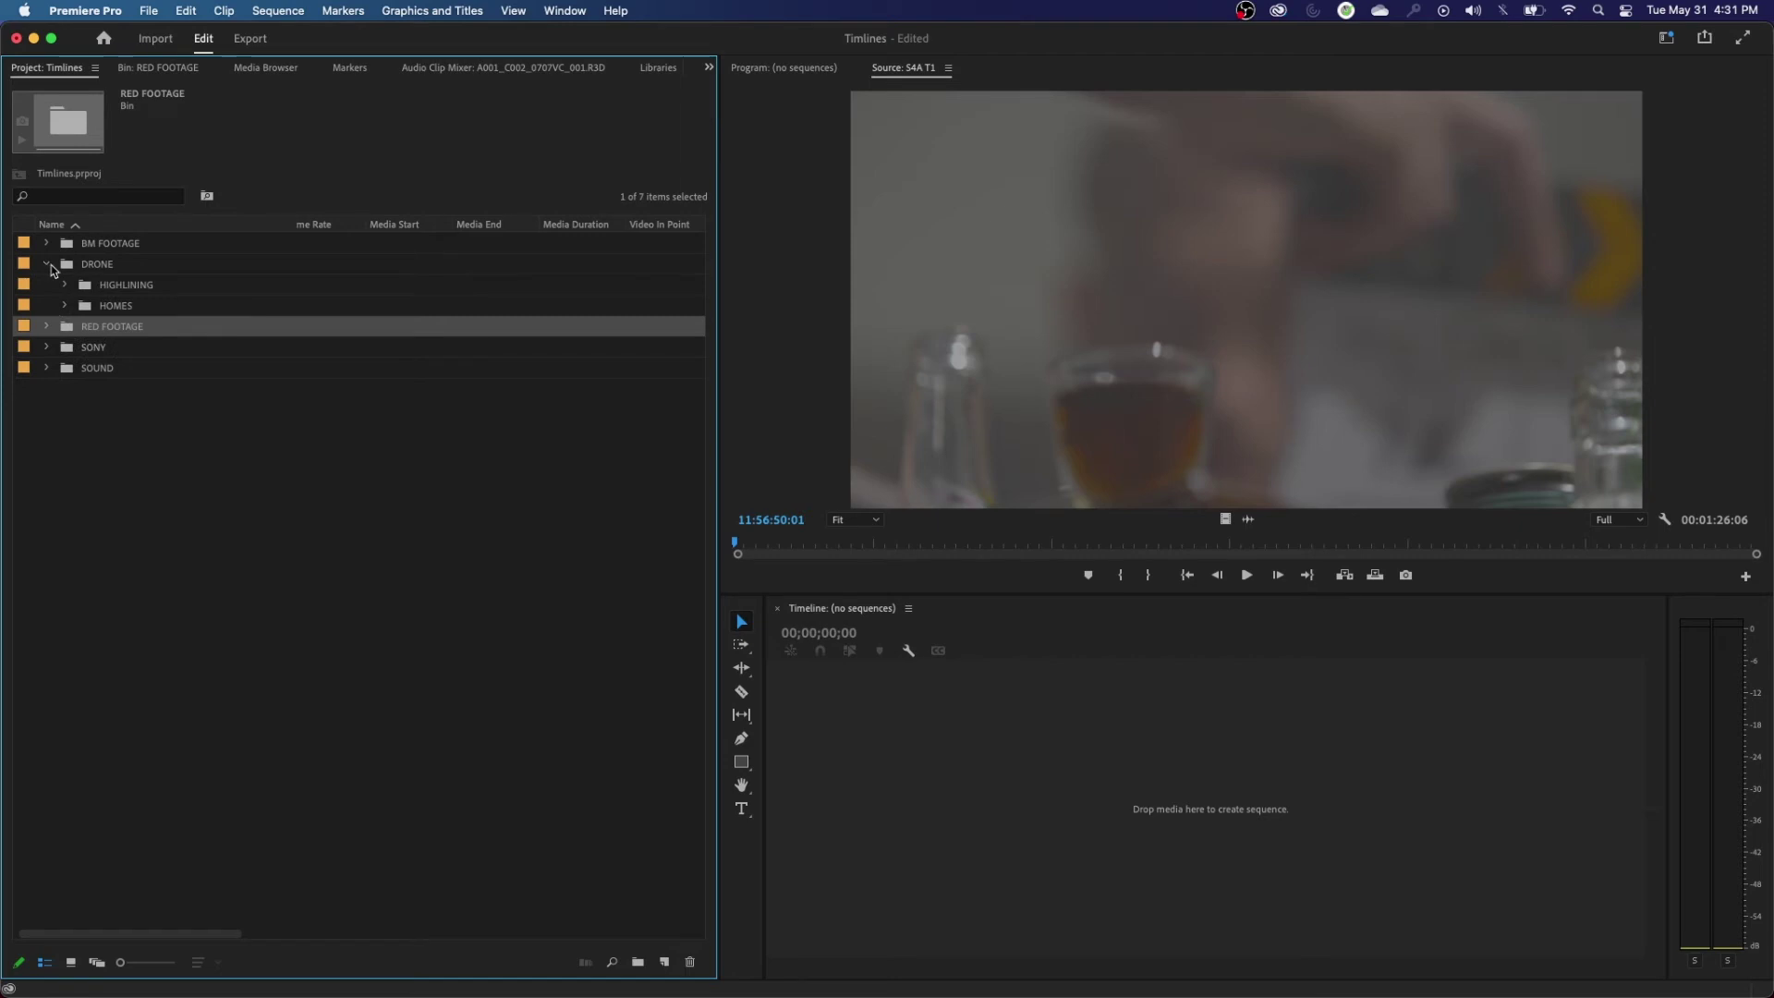
{"action": "double_click", "coordinate": [93, 292]}
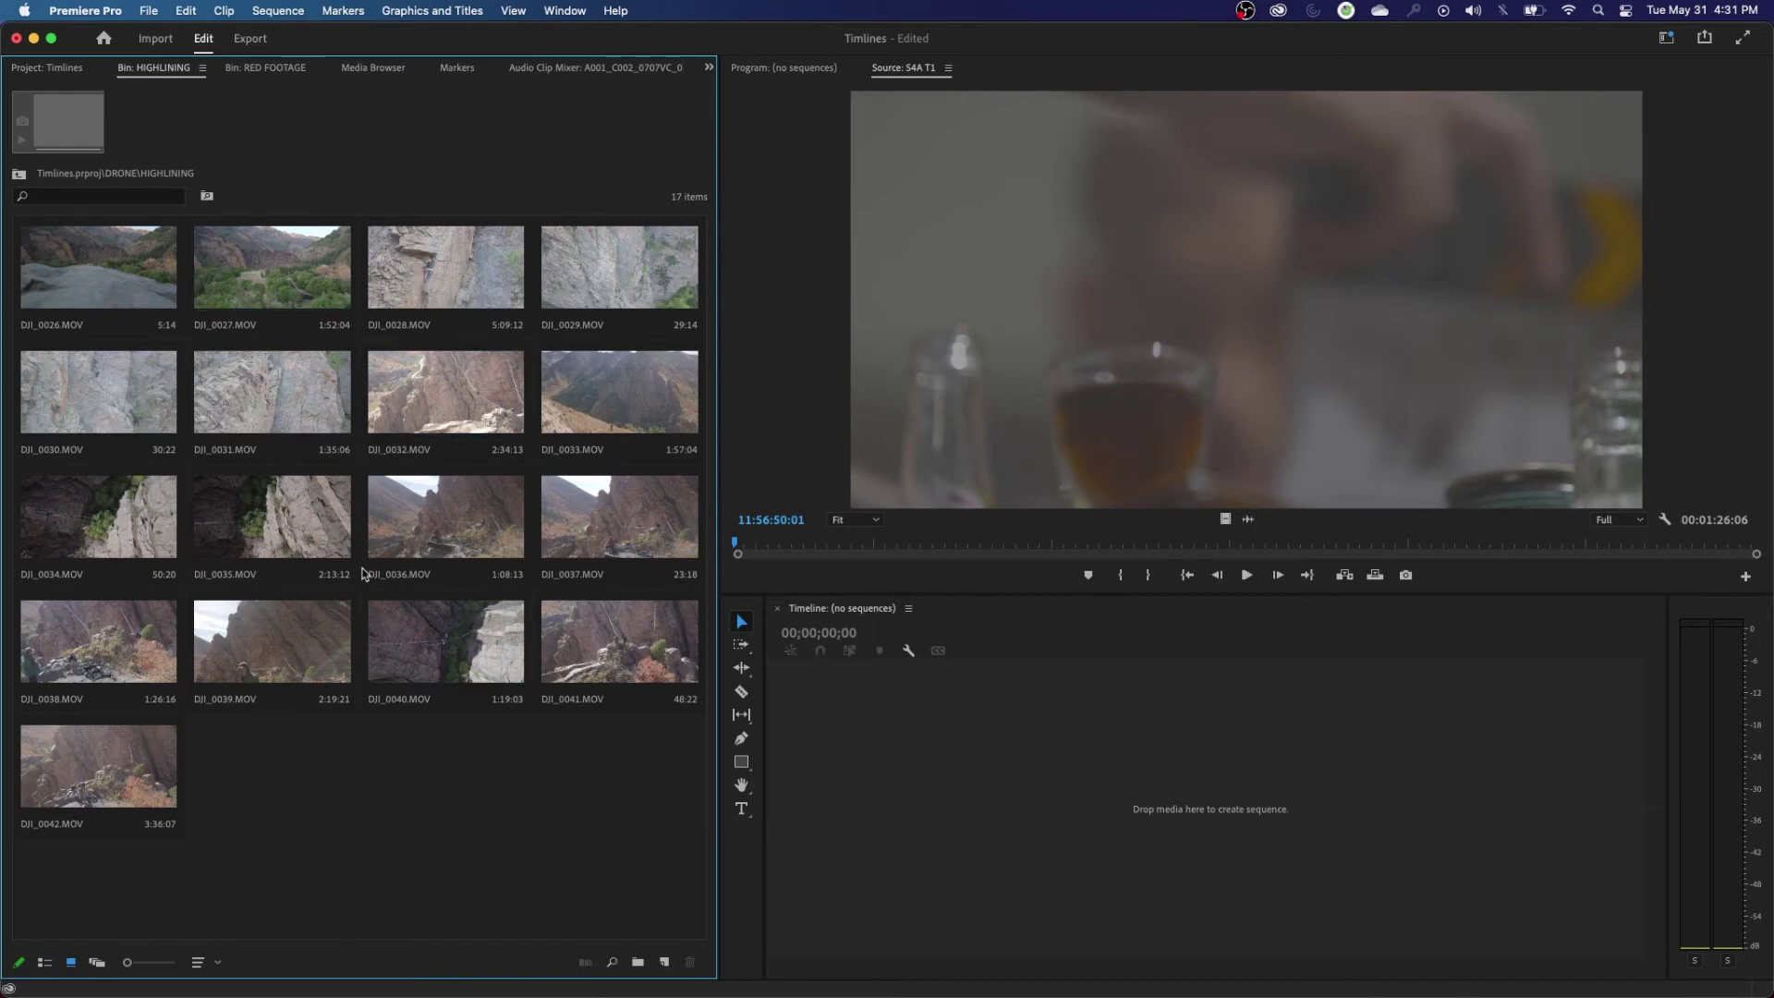
{"action": "left_click", "coordinate": [134, 774]}
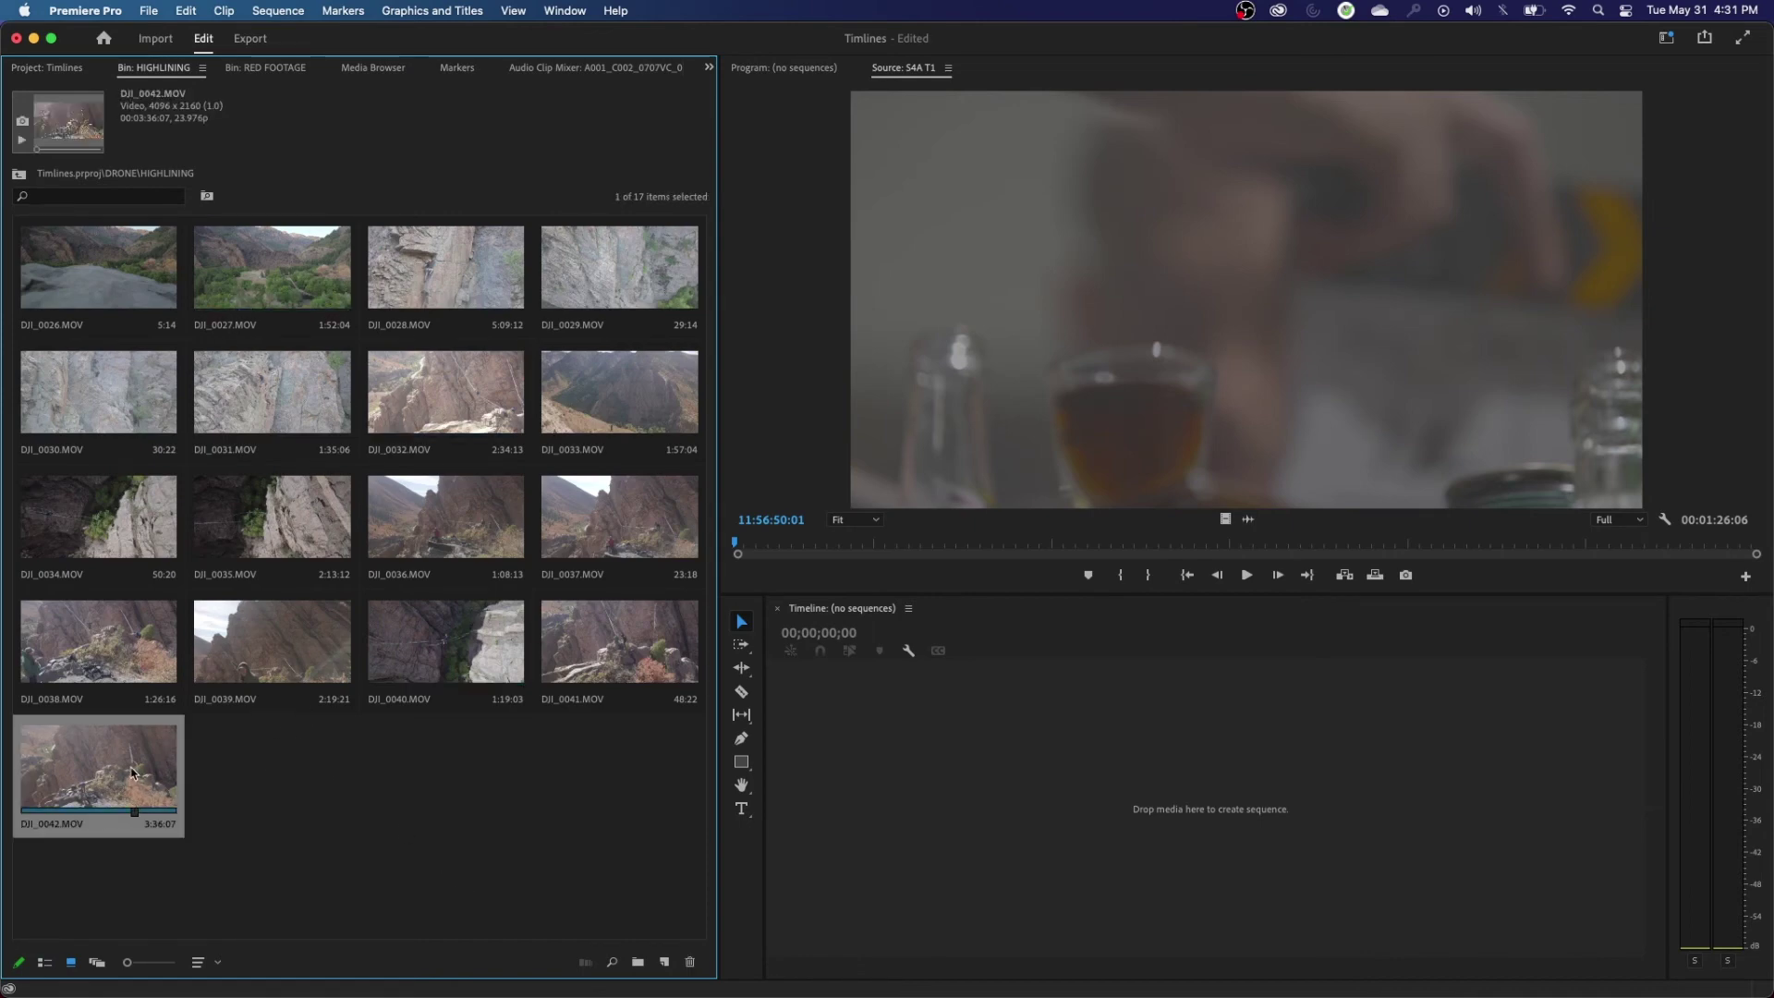
{"action": "double_click", "coordinate": [134, 774]}
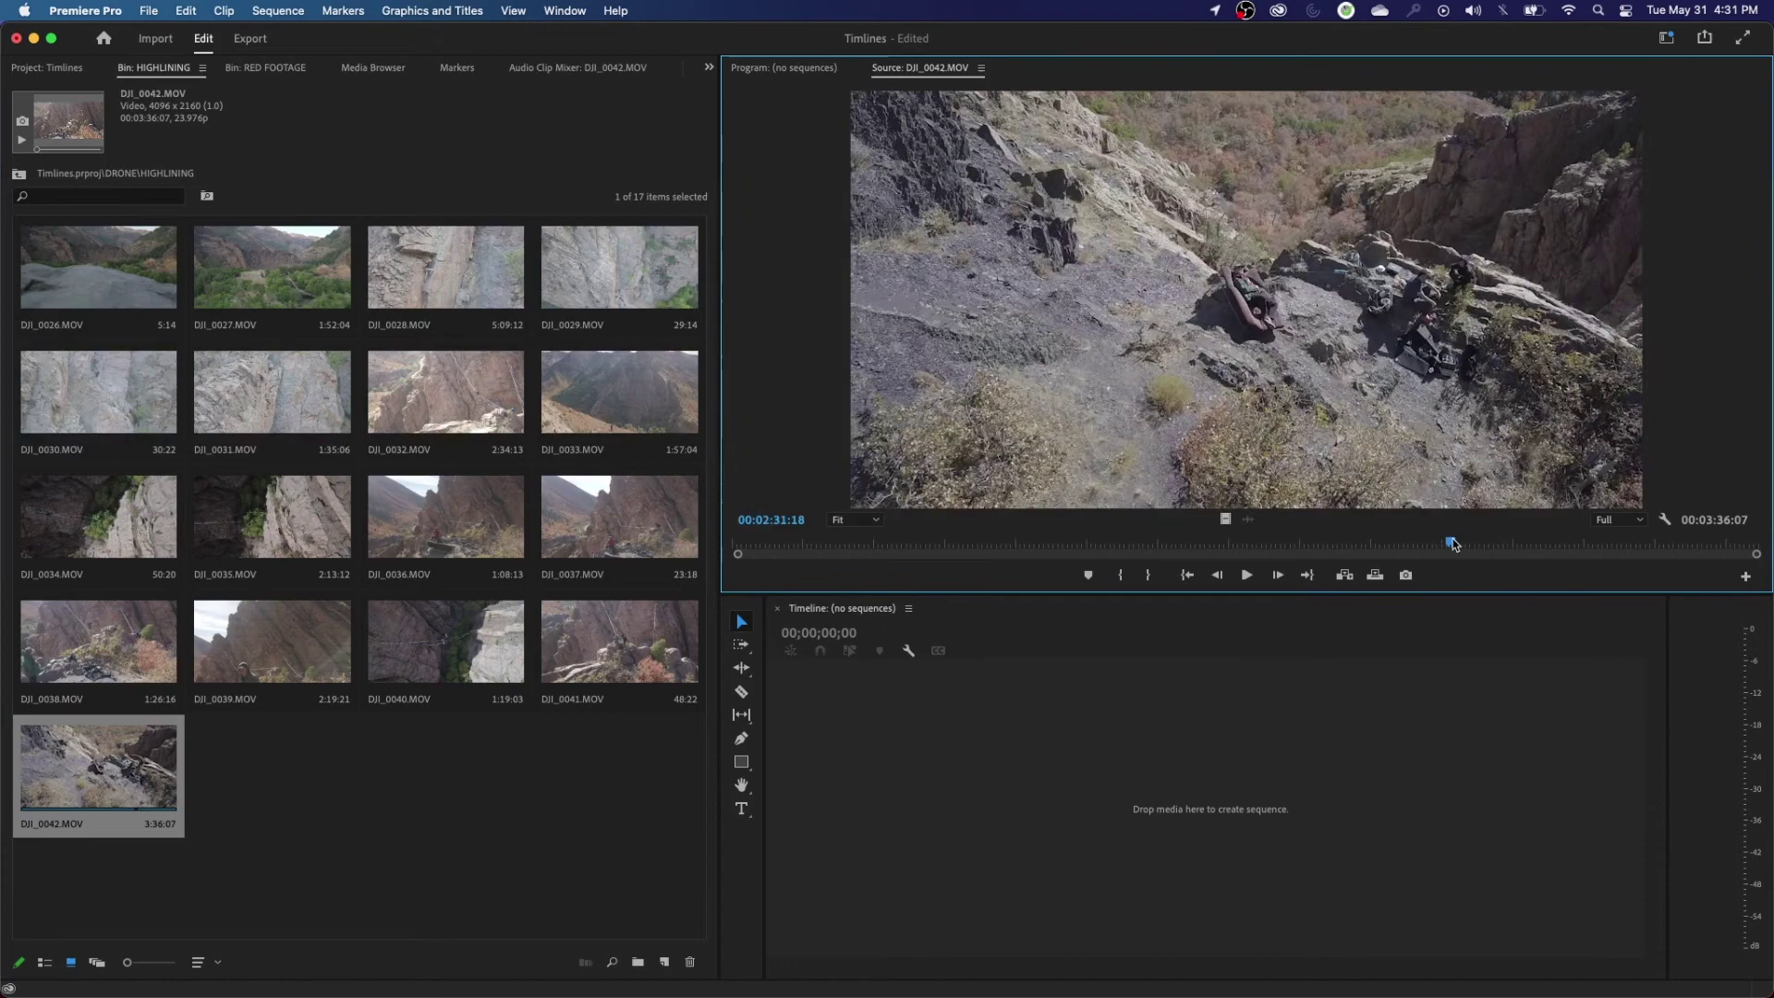
{"action": "mouse_move", "coordinate": [1453, 543]}
{"action": "left_mouse_down"}
{"action": "mouse_move", "coordinate": [1377, 547]}
{"action": "mouse_move", "coordinate": [1473, 547]}
{"action": "left_mouse_up"}
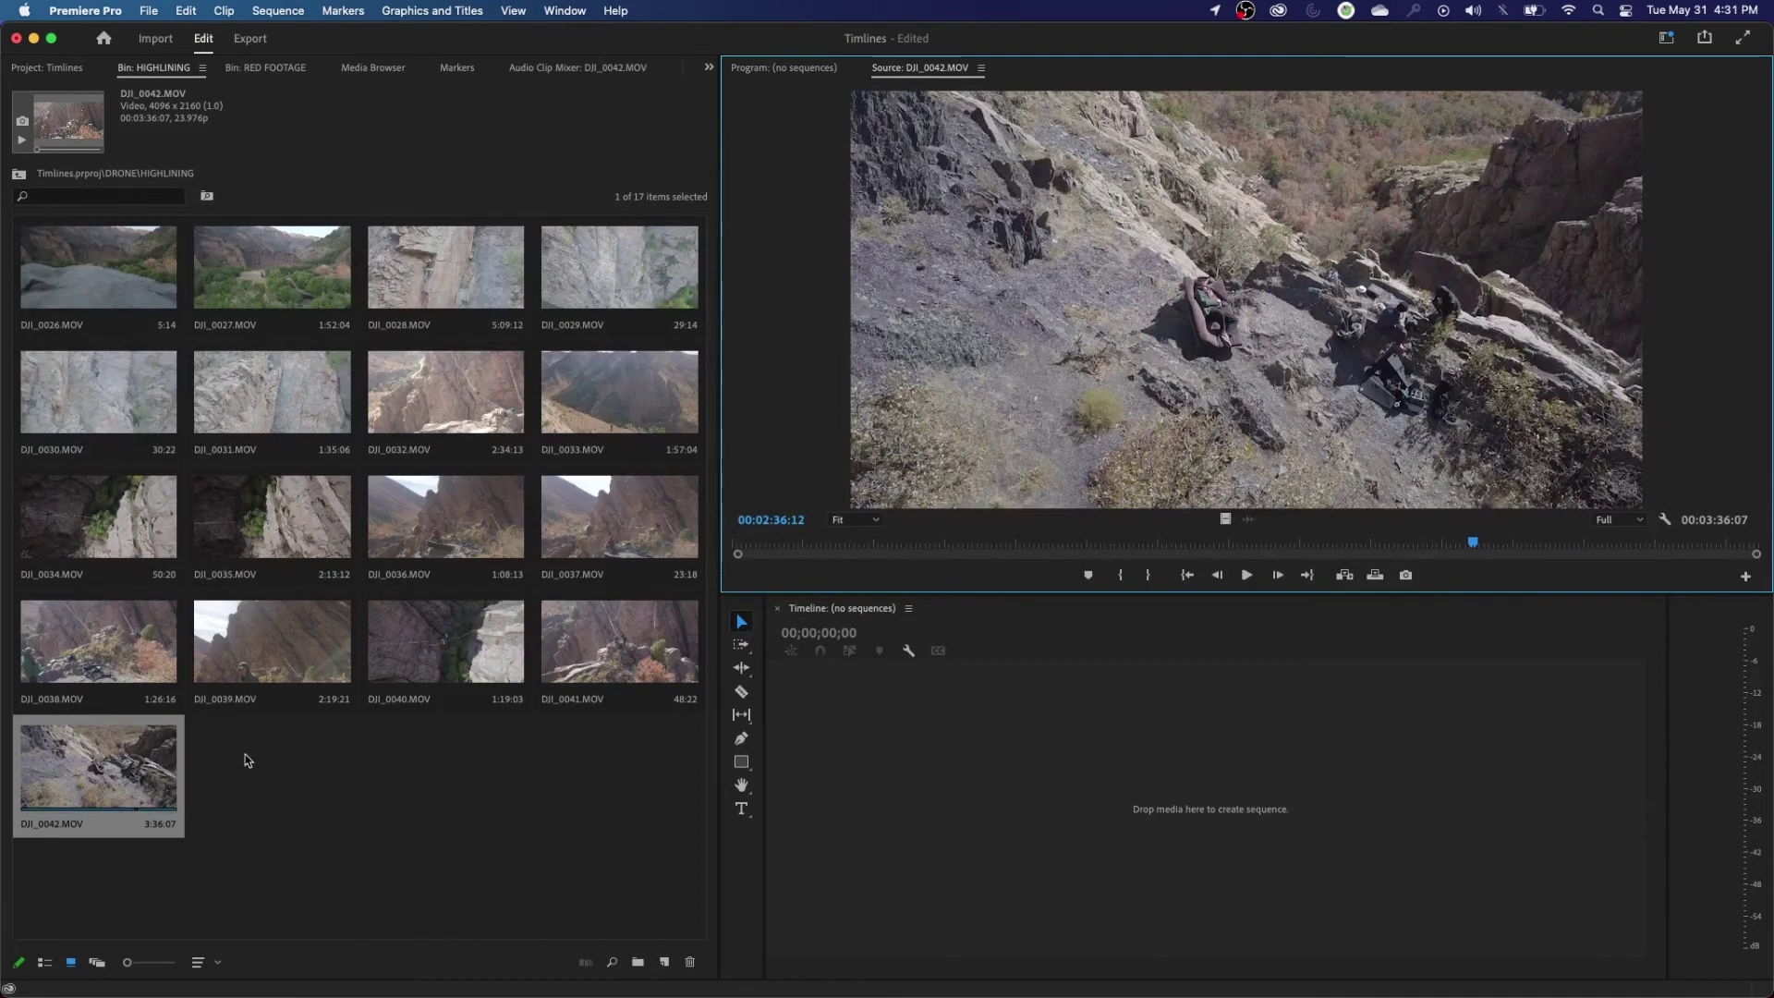
{"action": "left_click", "coordinate": [66, 824]}
{"action": "type", "text": "HERO"}
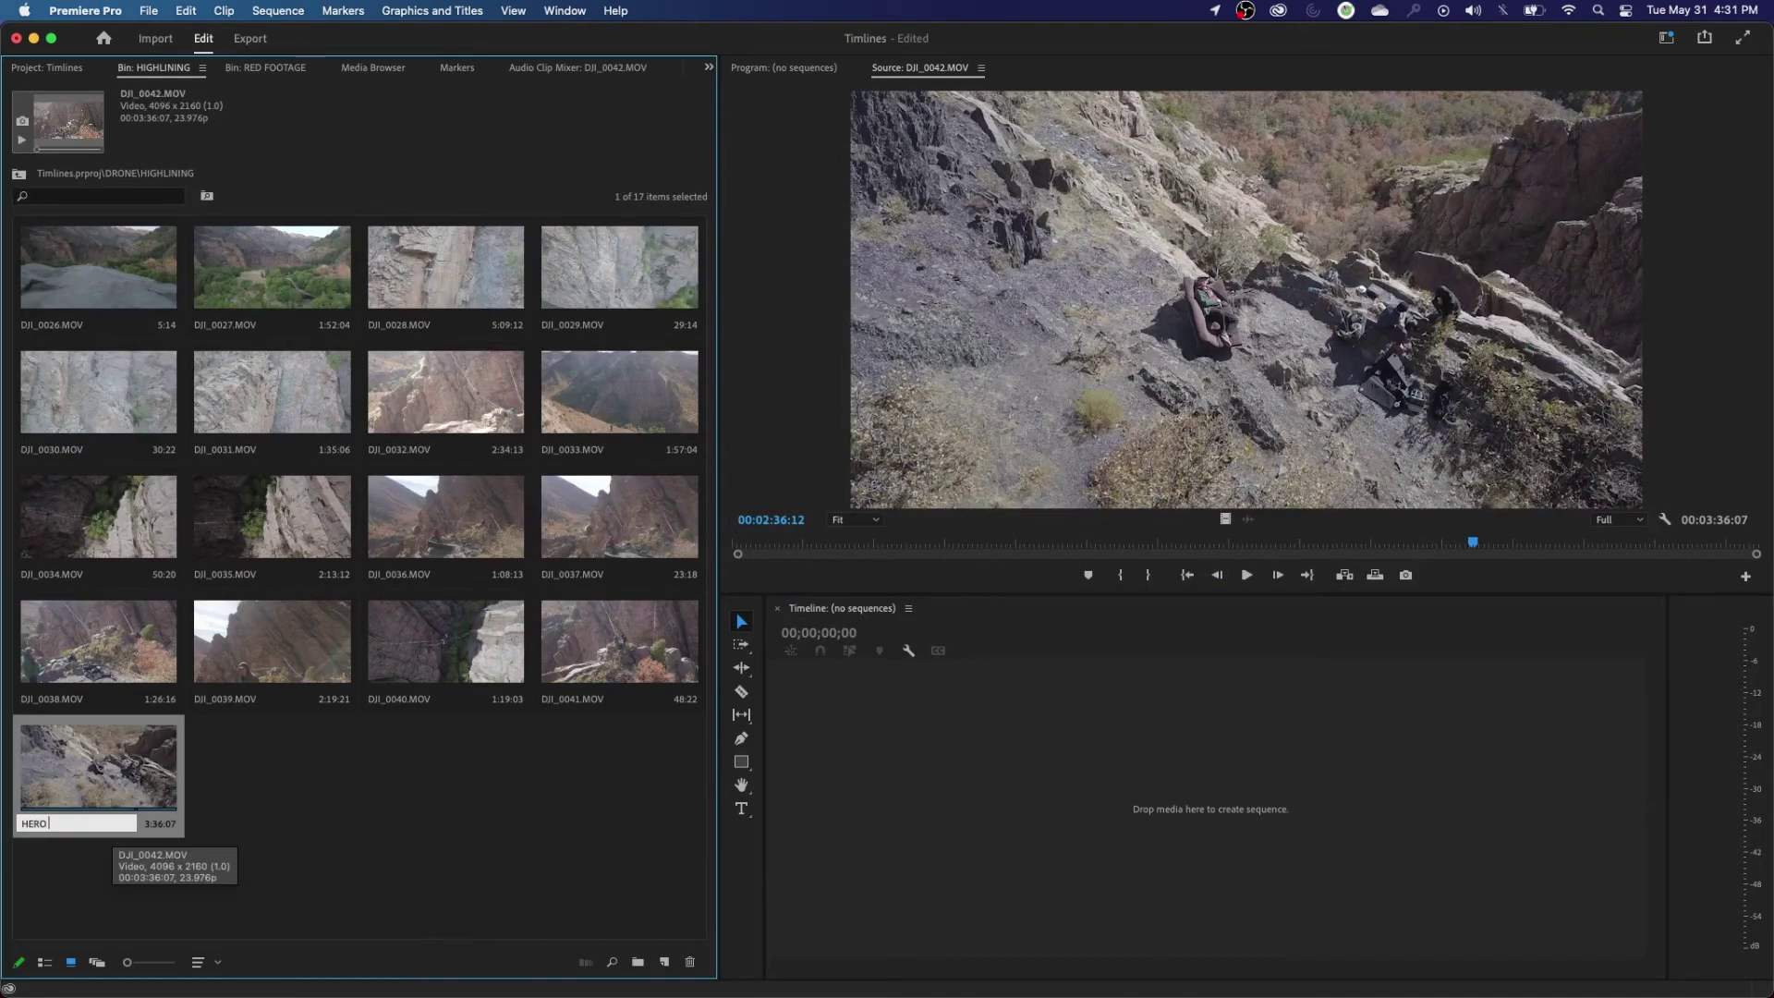
{"action": "type", "text": " SHOT COUCH"}
Step: Rename DJI_0041.MOV to SETTING UP HIGHLINE 1, fixing a typo, and copy the name
{"action": "left_click", "coordinate": [610, 646]}
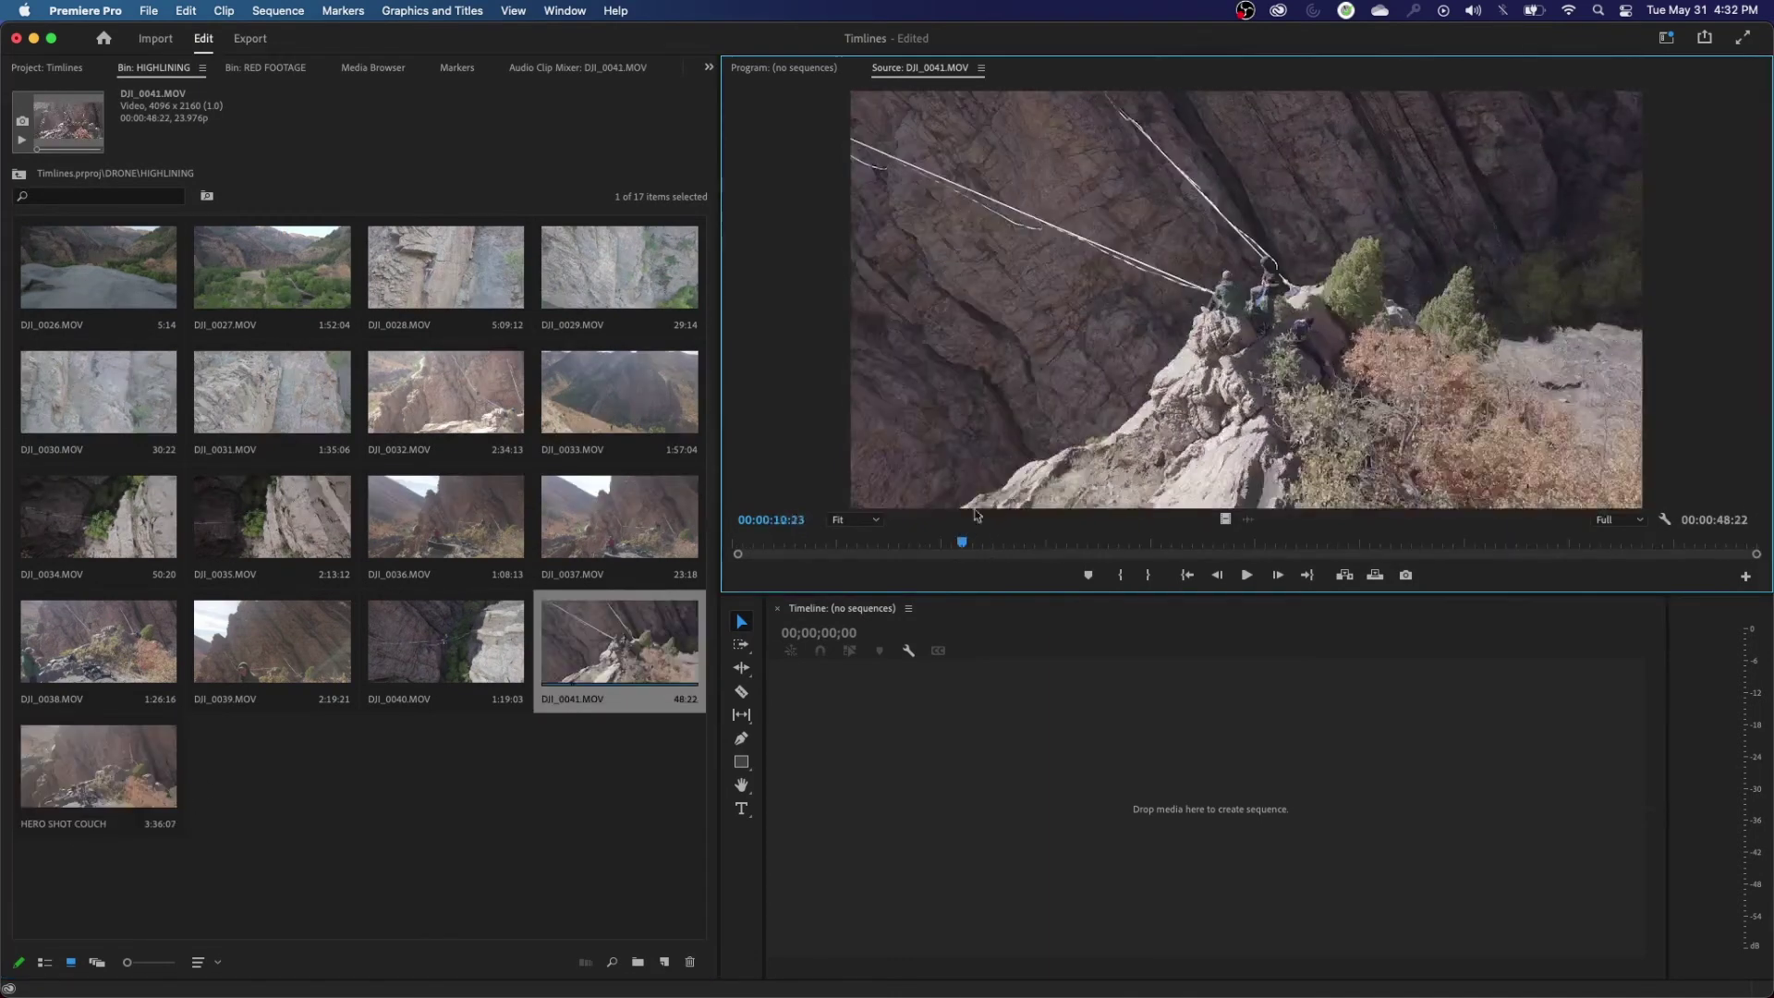
{"action": "left_click", "coordinate": [602, 659]}
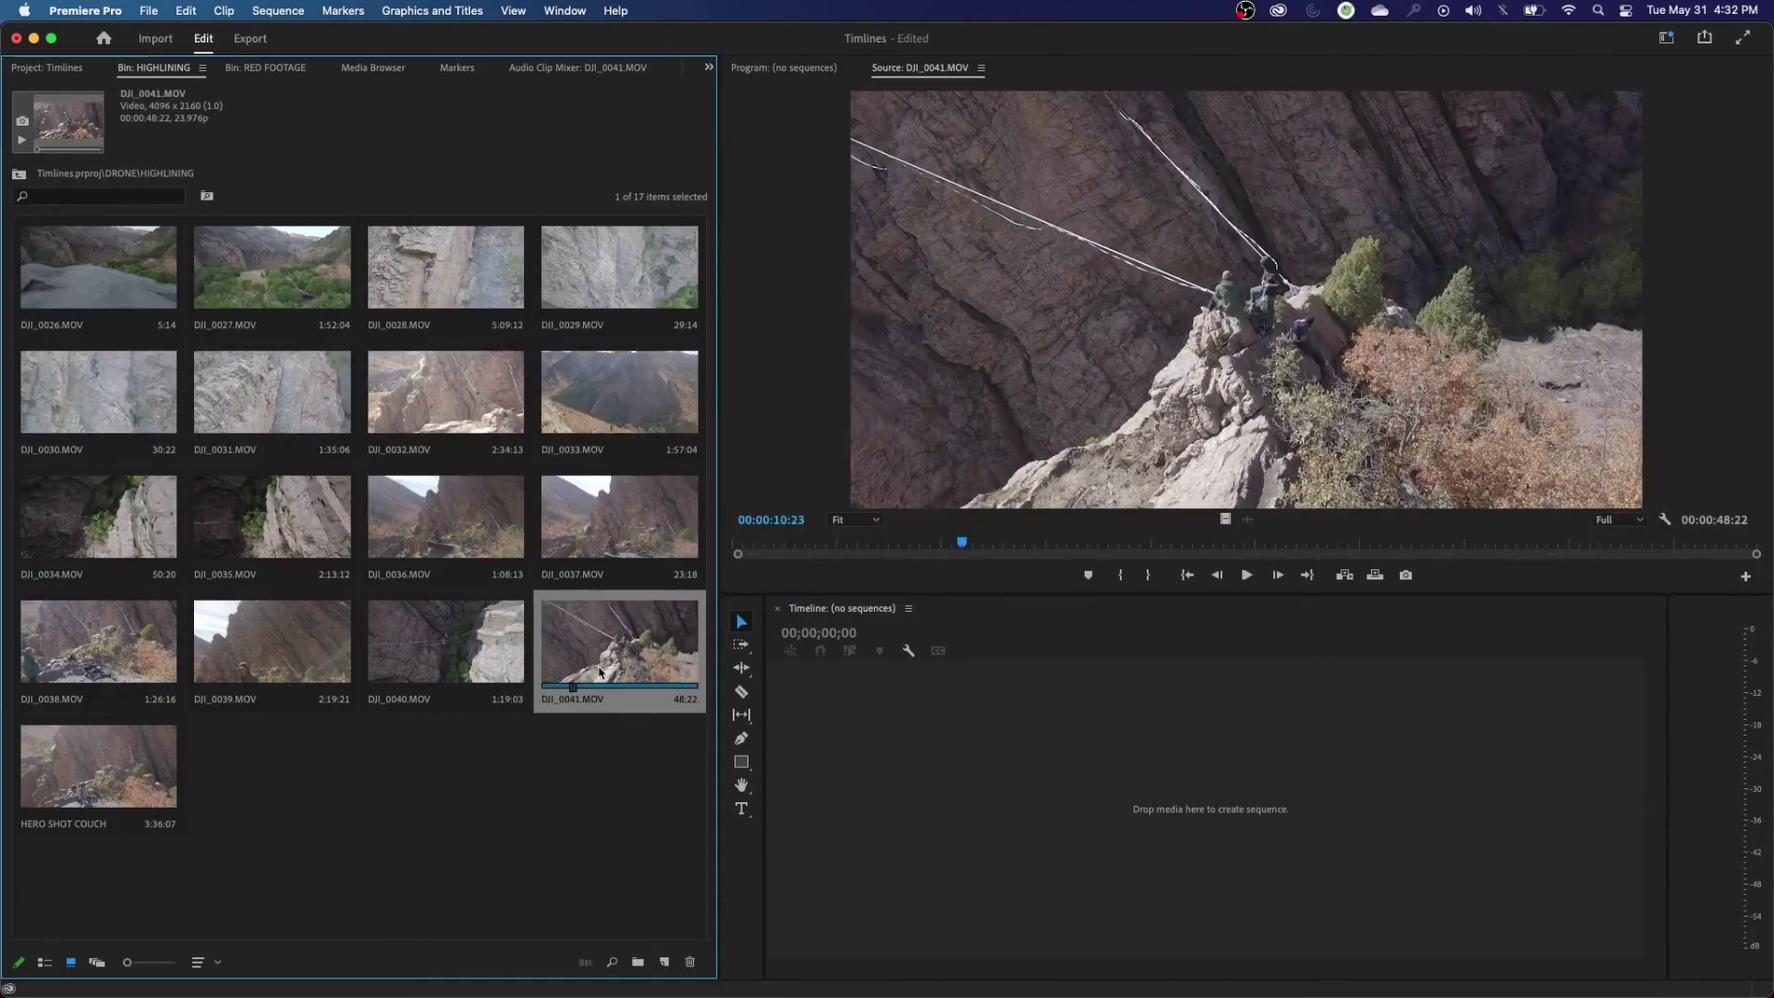
{"action": "key", "text": "Return"}
{"action": "type", "text": "SETT"}
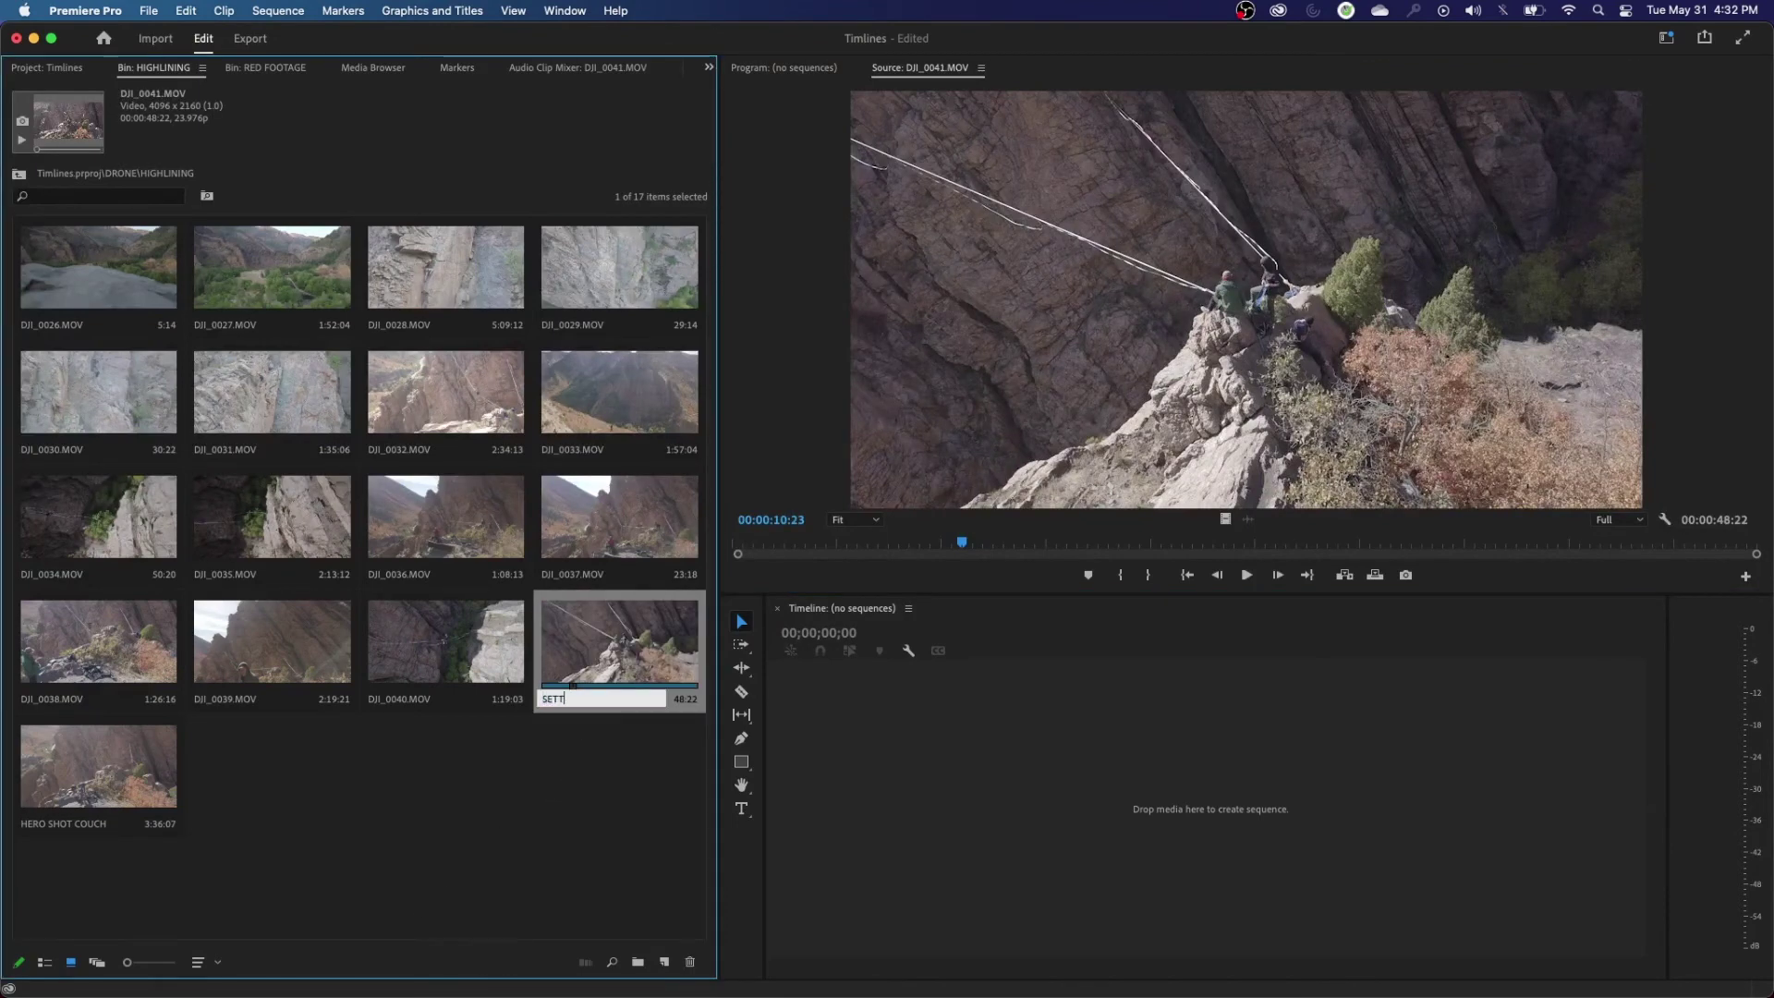
{"action": "type", "text": "ING UP HIHGHLIONE"}
{"action": "key", "text": "BackSpace"}
{"action": "key", "text": "BackSpace"}
{"action": "key", "text": "BackSpace"}
{"action": "key", "text": "BackSpace"}
{"action": "key", "text": "BackSpace"}
{"action": "key", "text": "BackSpace"}
{"action": "key", "text": "BackSpace"}
{"action": "type", "text": "GHLINE 1"}
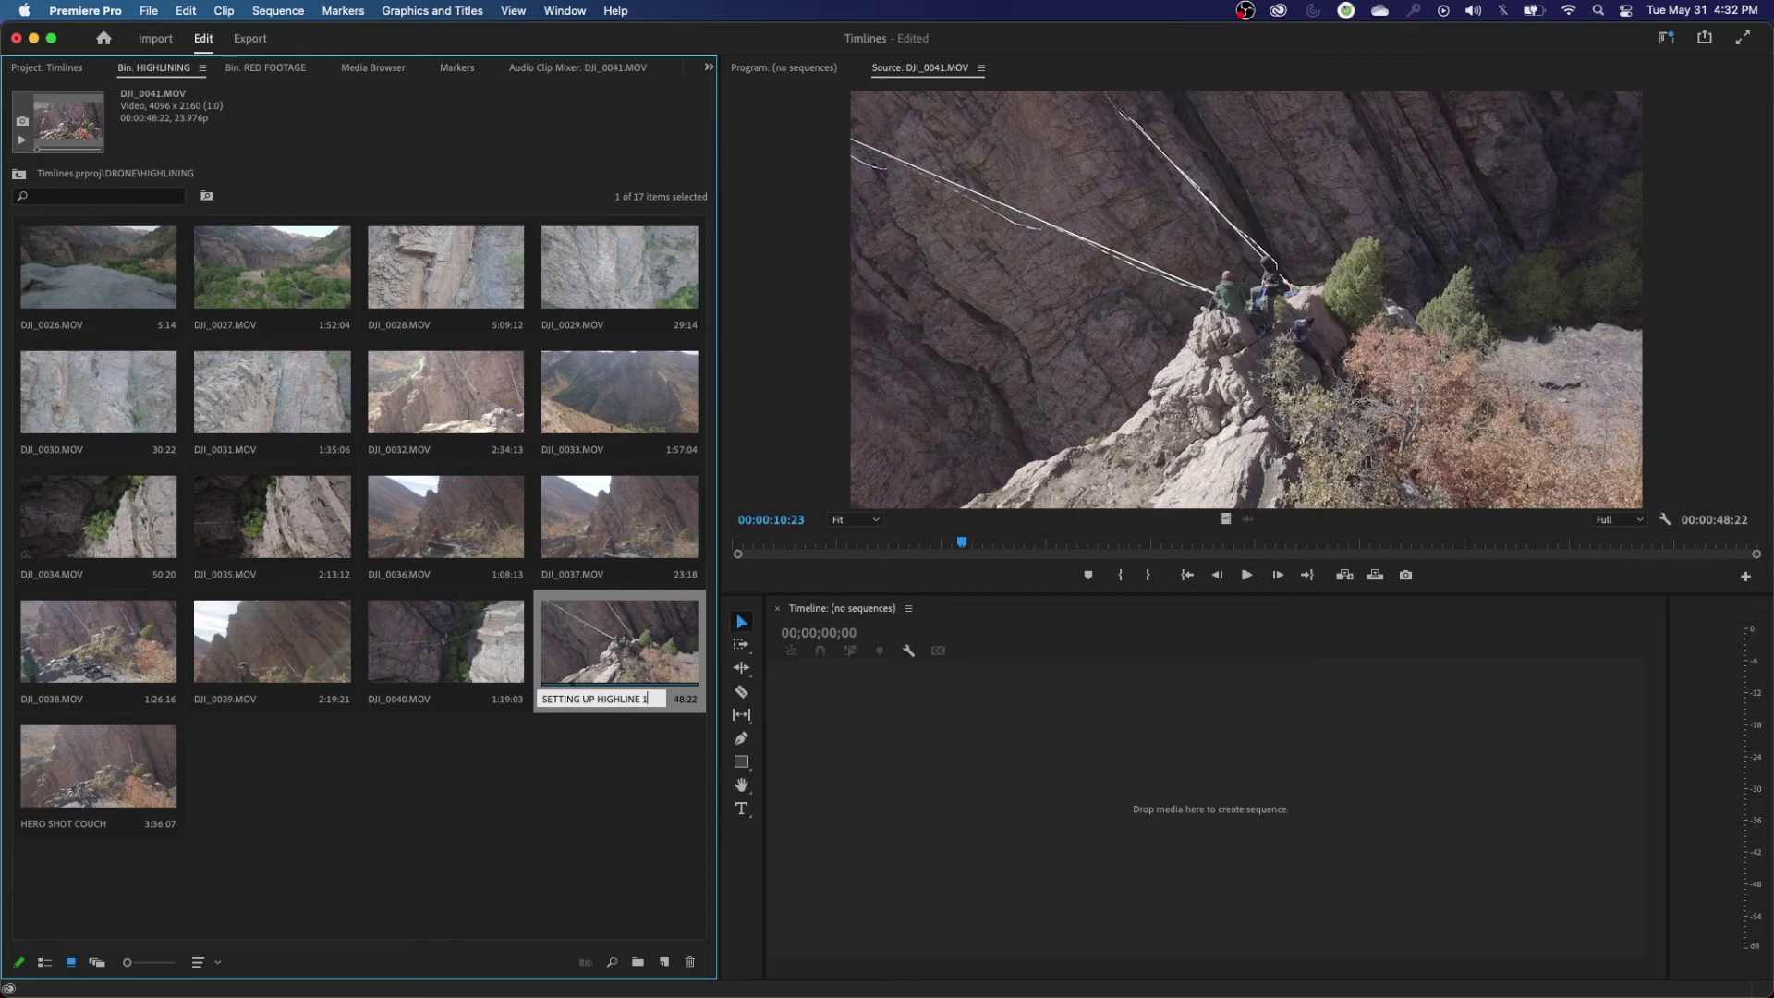
{"action": "key", "text": "super+a"}
{"action": "key", "text": "super+c"}
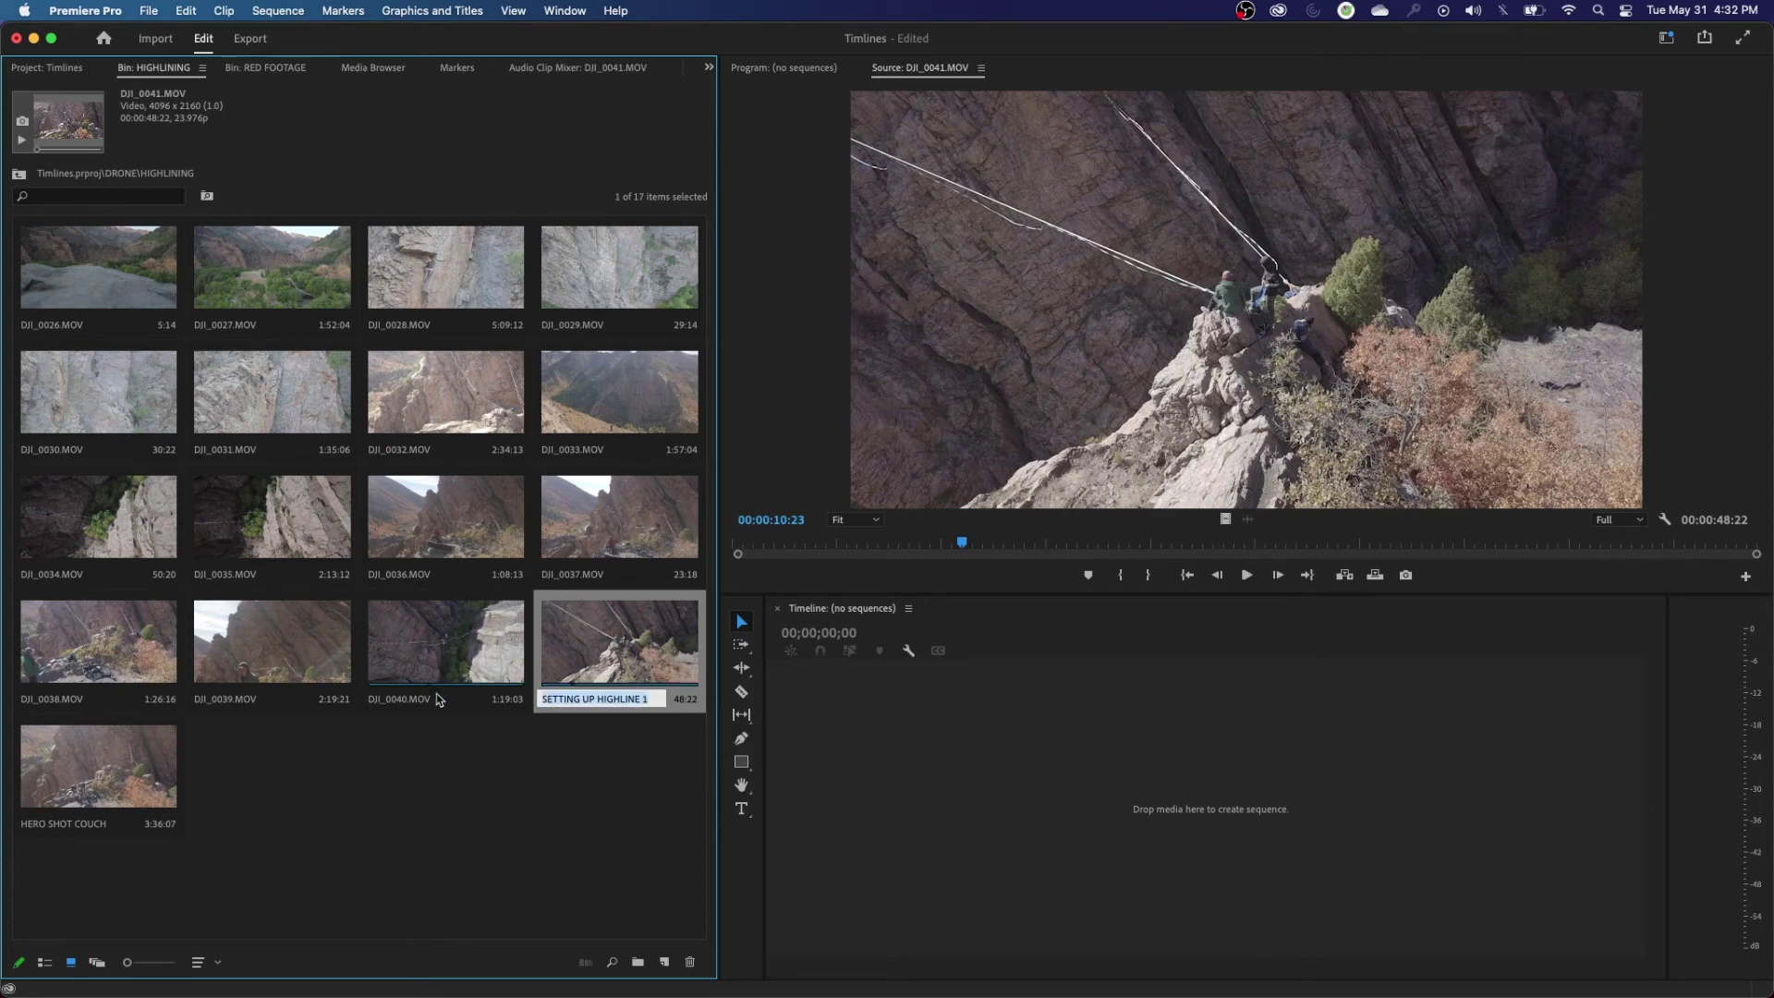
Step: Rename DJI_0040.MOV to SETTING UP HIGHLINE 2 using the copied name, then glance at RED FOOTAGE
{"action": "left_click", "coordinate": [453, 663]}
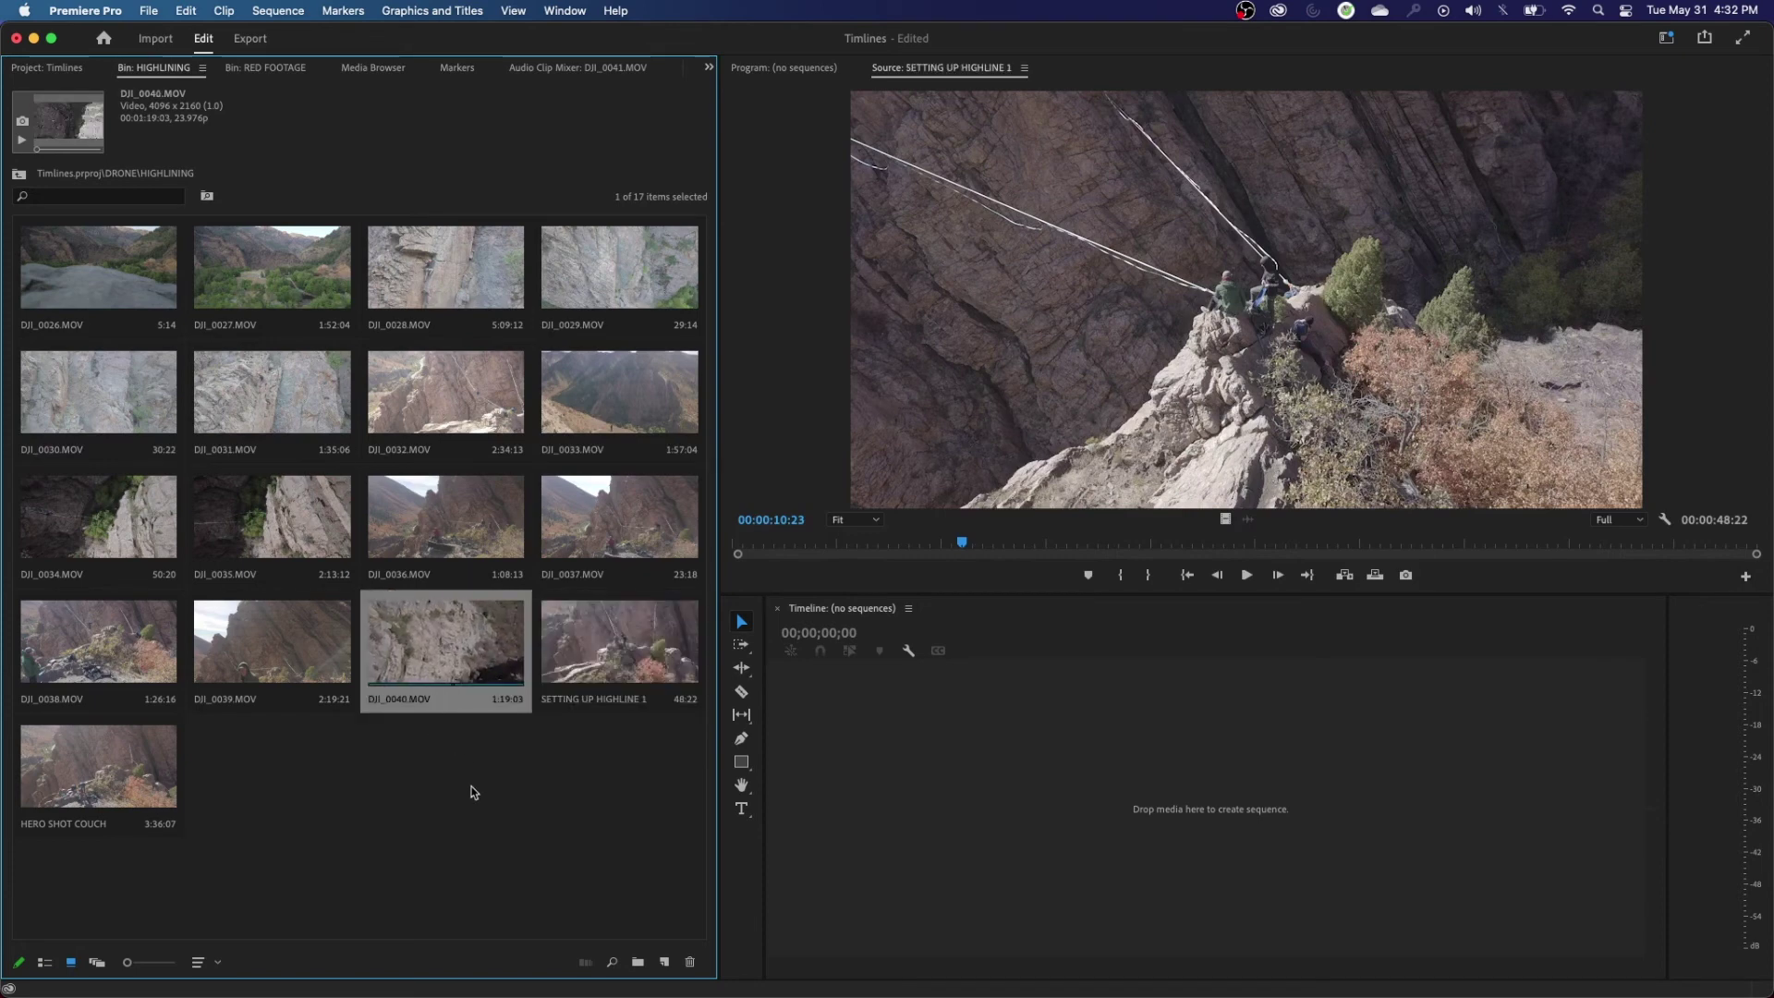
{"action": "key", "text": "Return"}
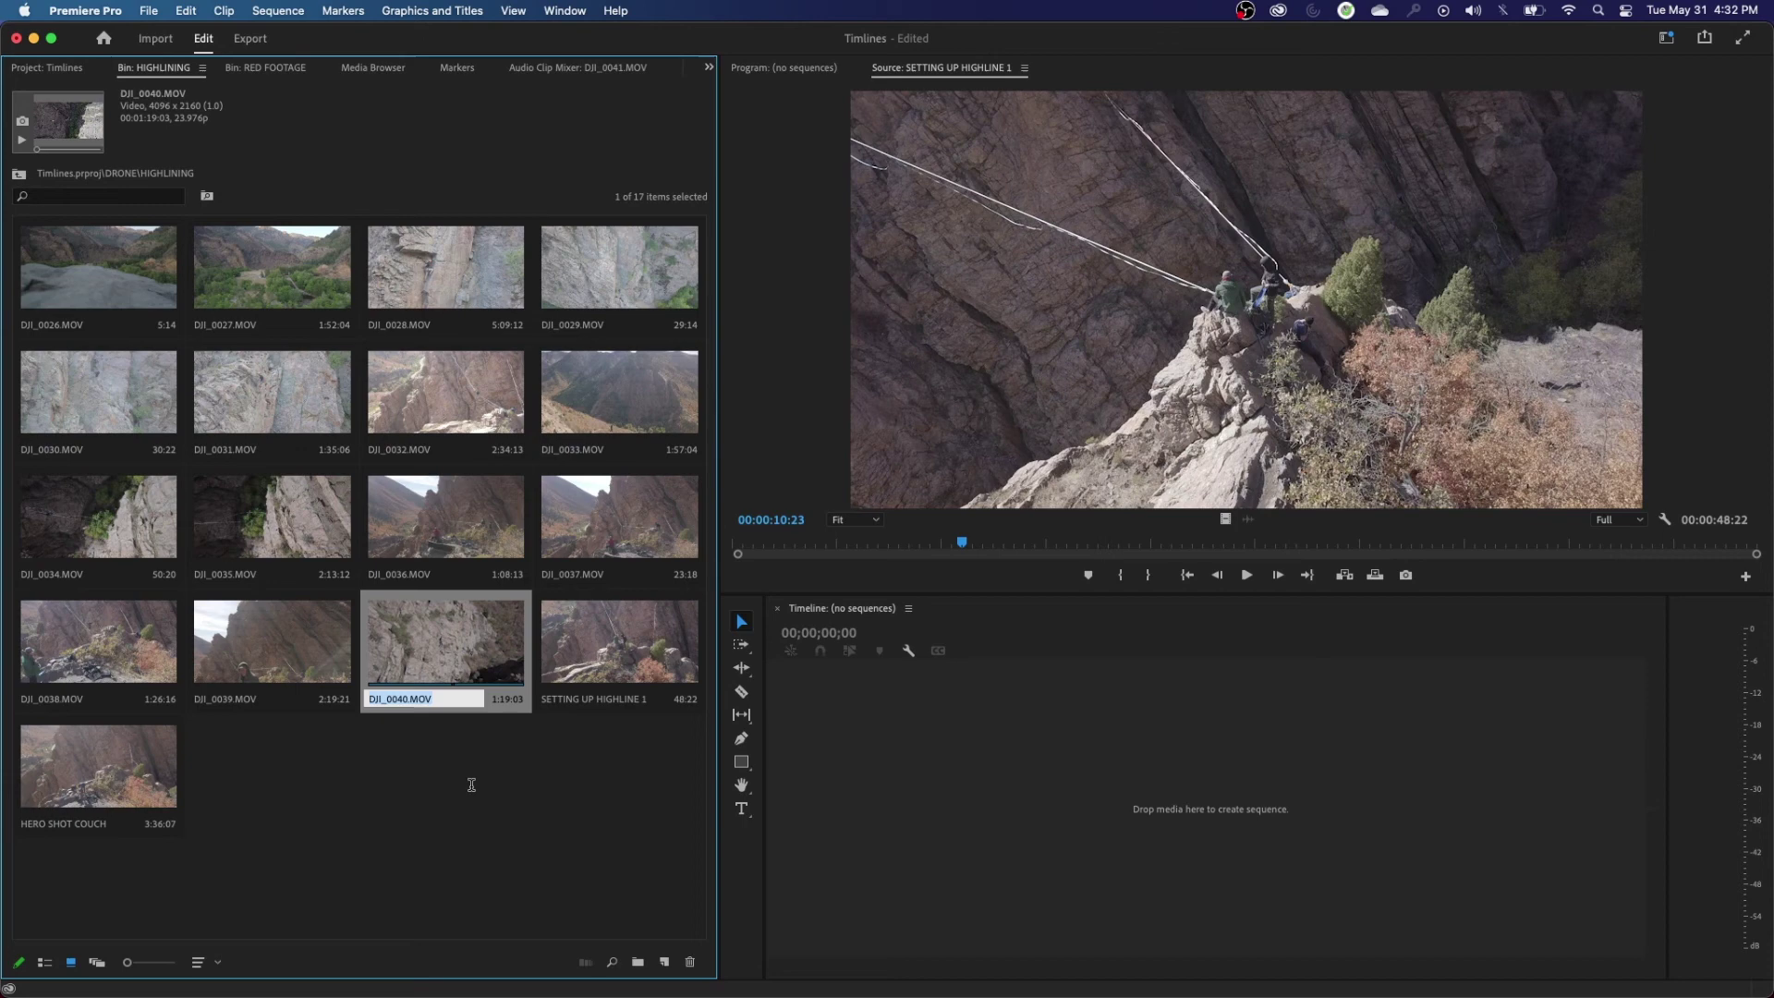
{"action": "key", "text": "super+v"}
{"action": "type", "text": "2"}
{"action": "key", "text": "Tab"}
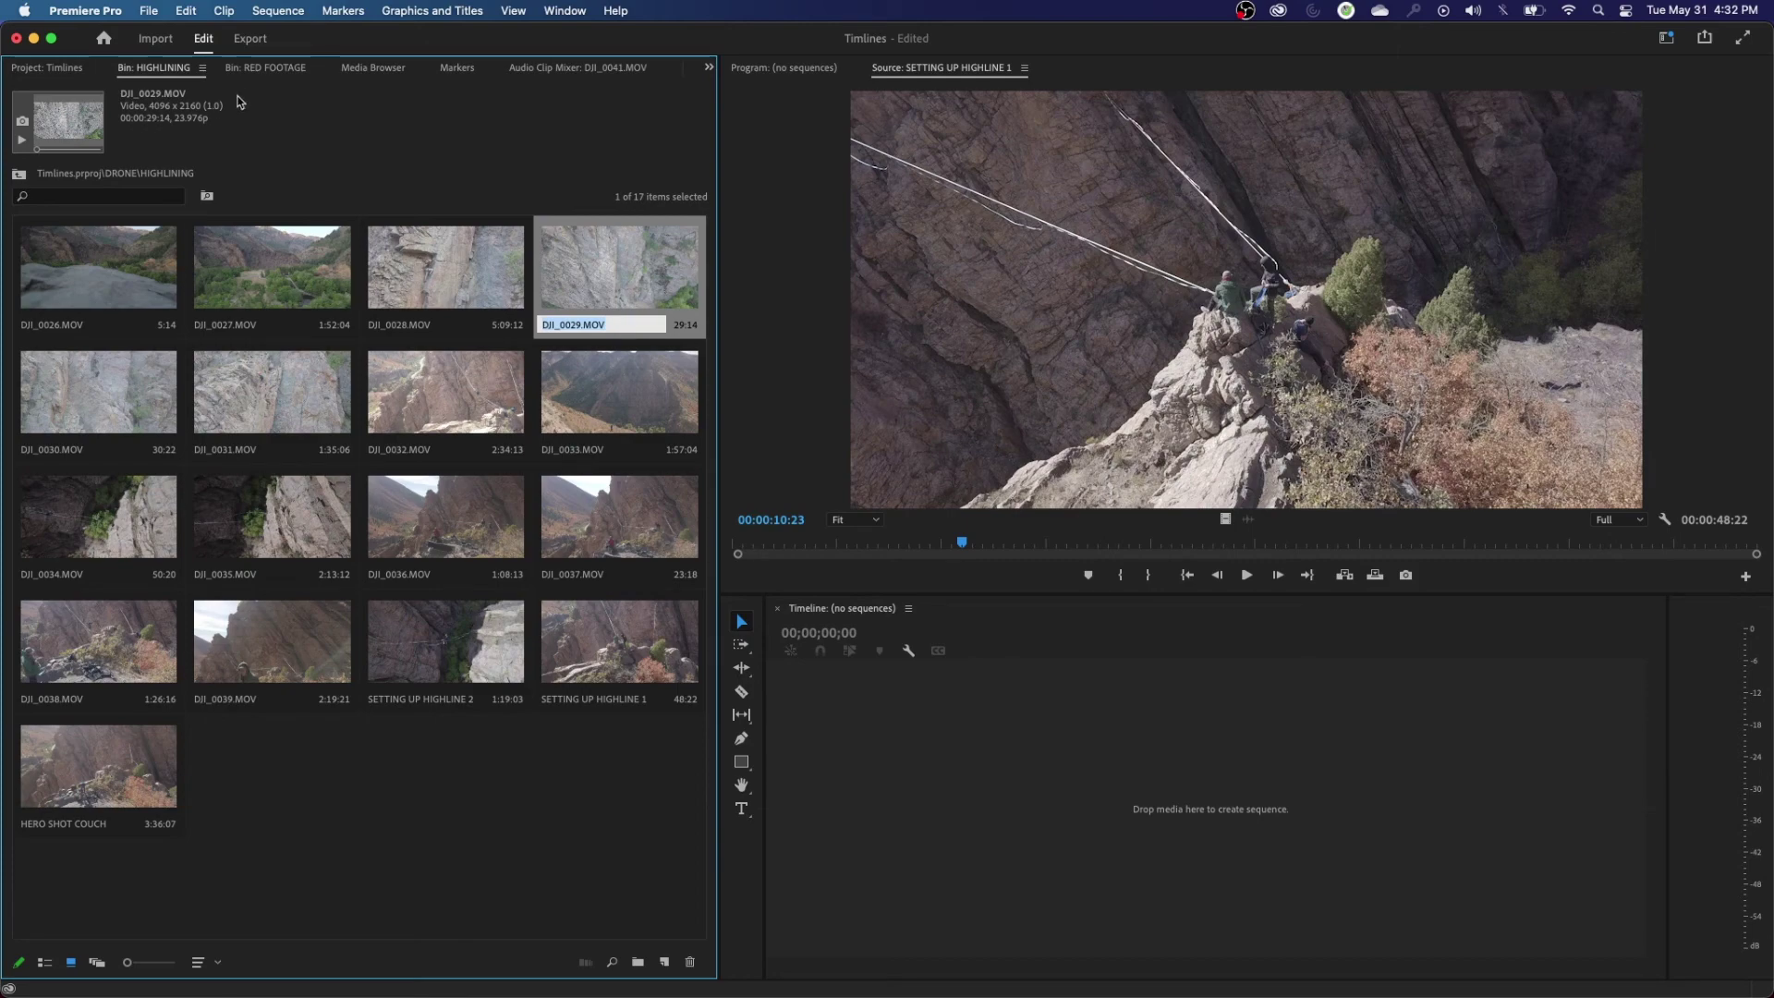
{"action": "left_click", "coordinate": [257, 72]}
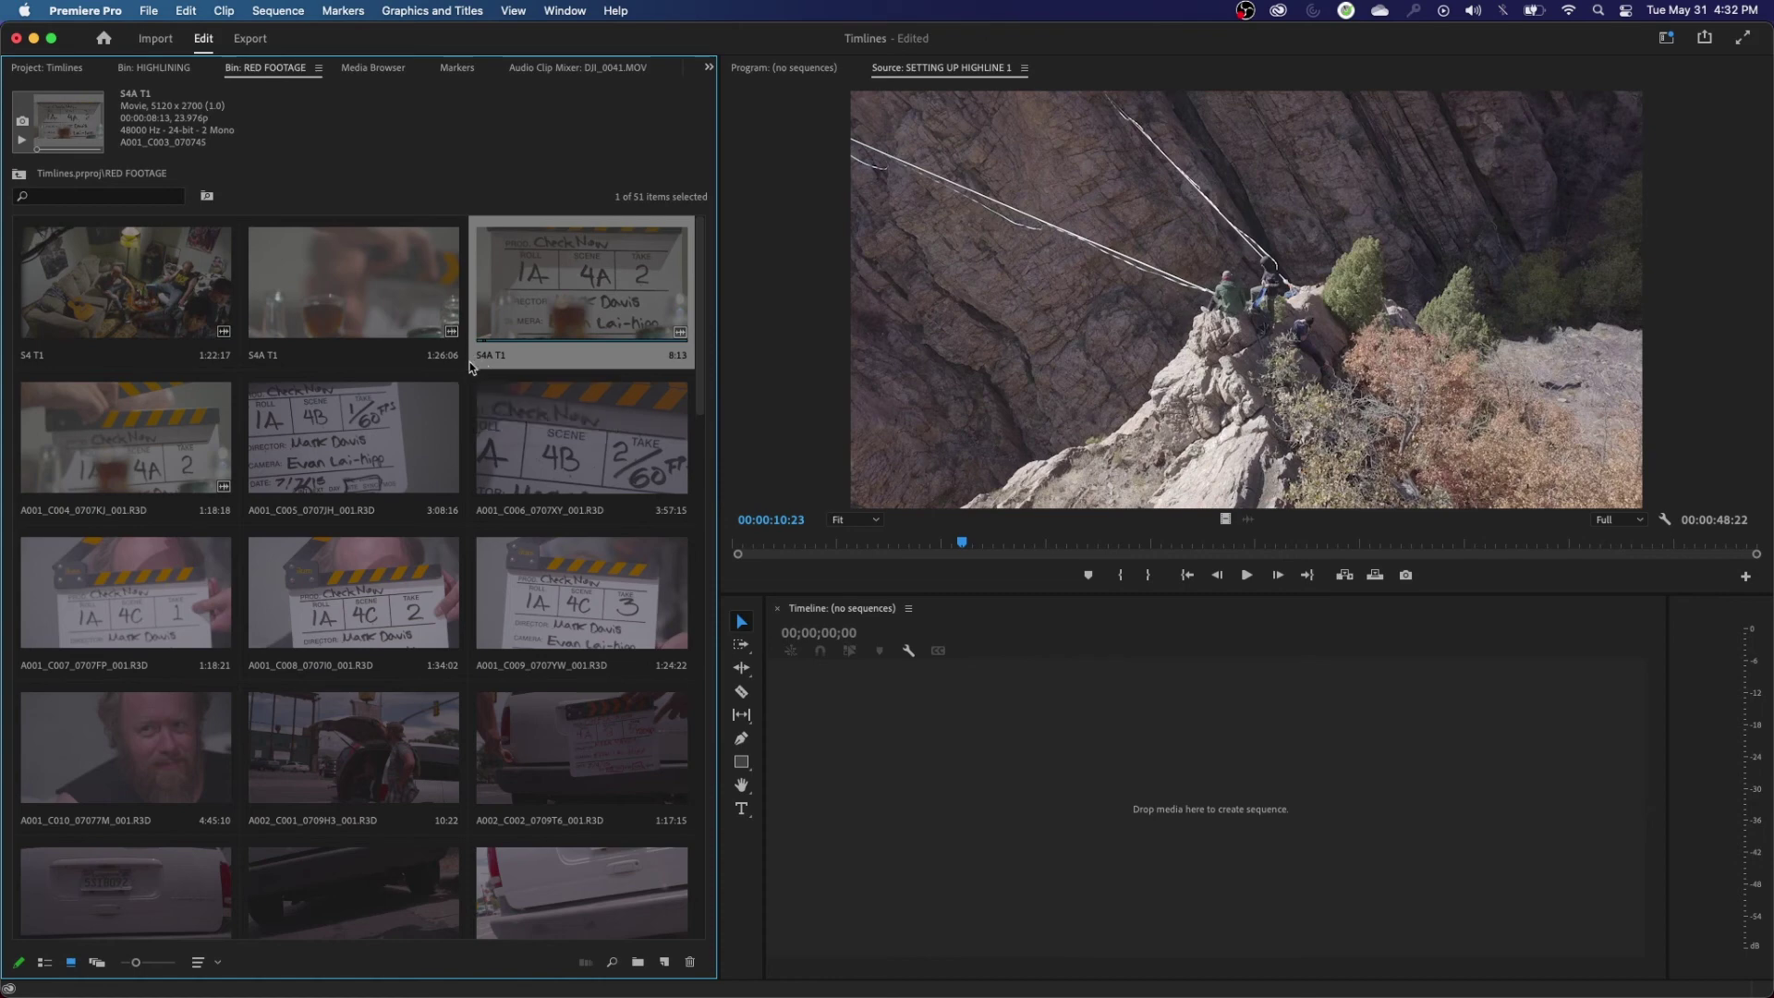
{"action": "left_click", "coordinate": [171, 69]}
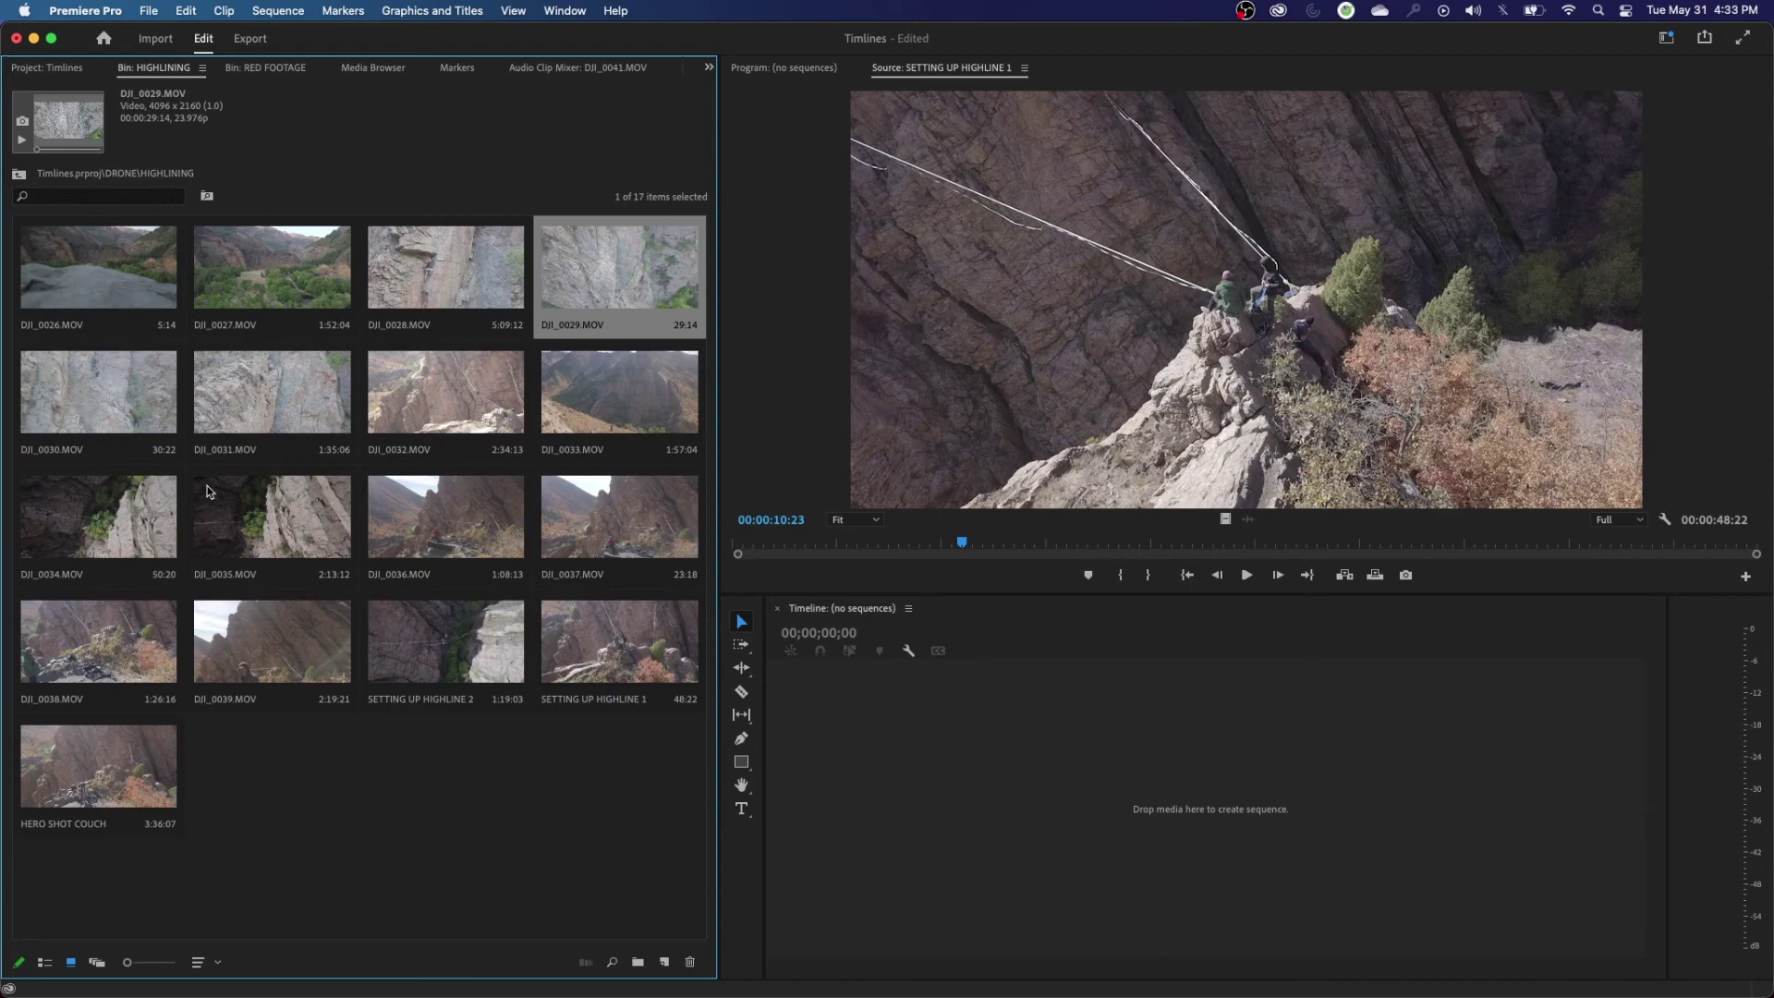
Step: Search the Timlines project for 'setting' to find both SETTING UP HIGHLINE clips, then clear the search
{"action": "left_click", "coordinate": [68, 75]}
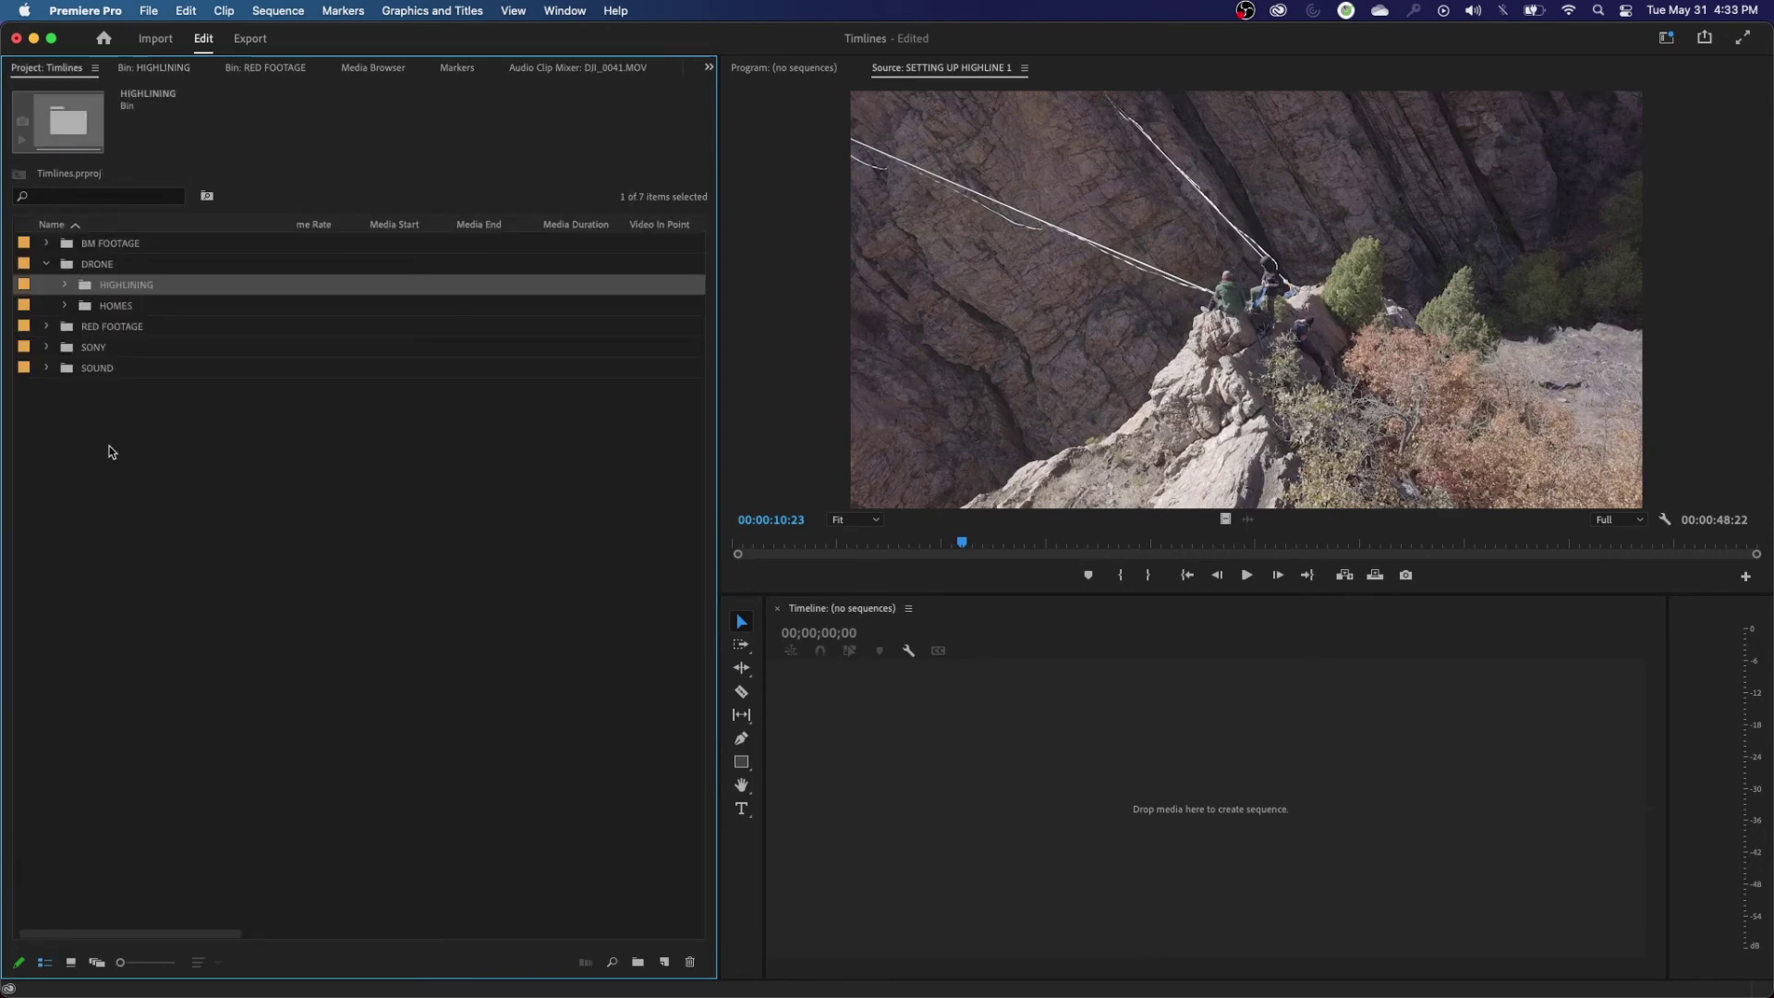
{"action": "left_click", "coordinate": [47, 264]}
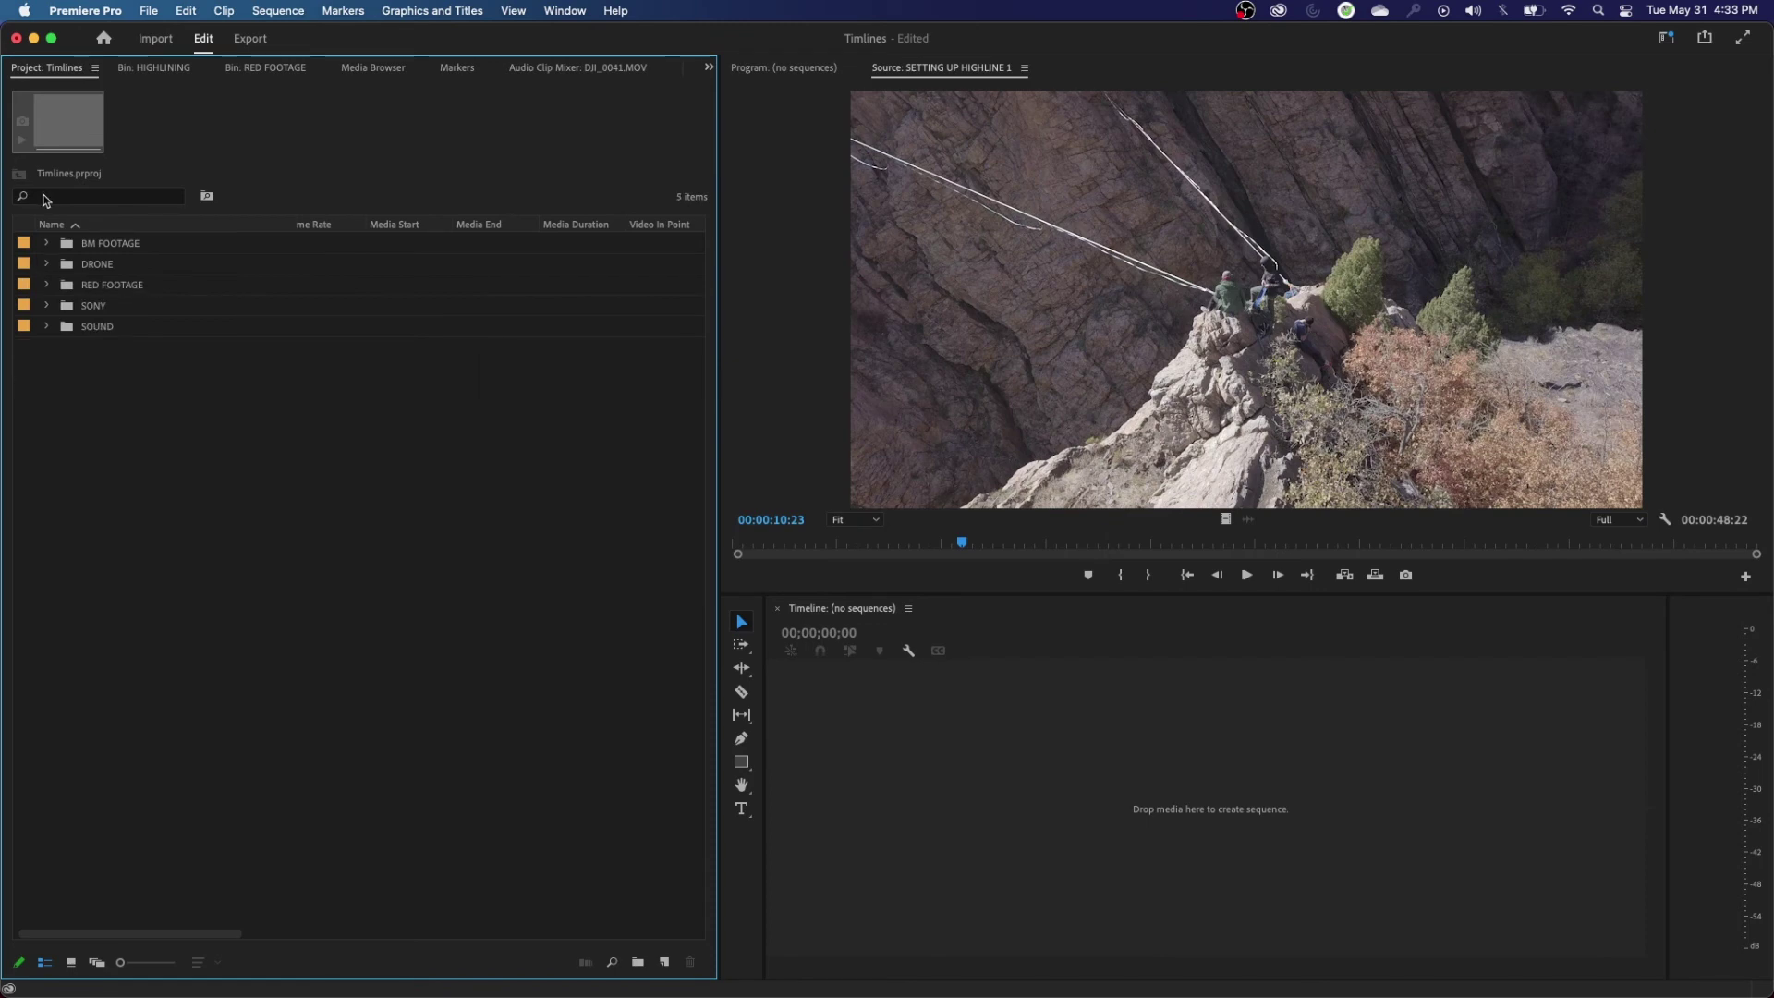
{"action": "left_click", "coordinate": [48, 198]}
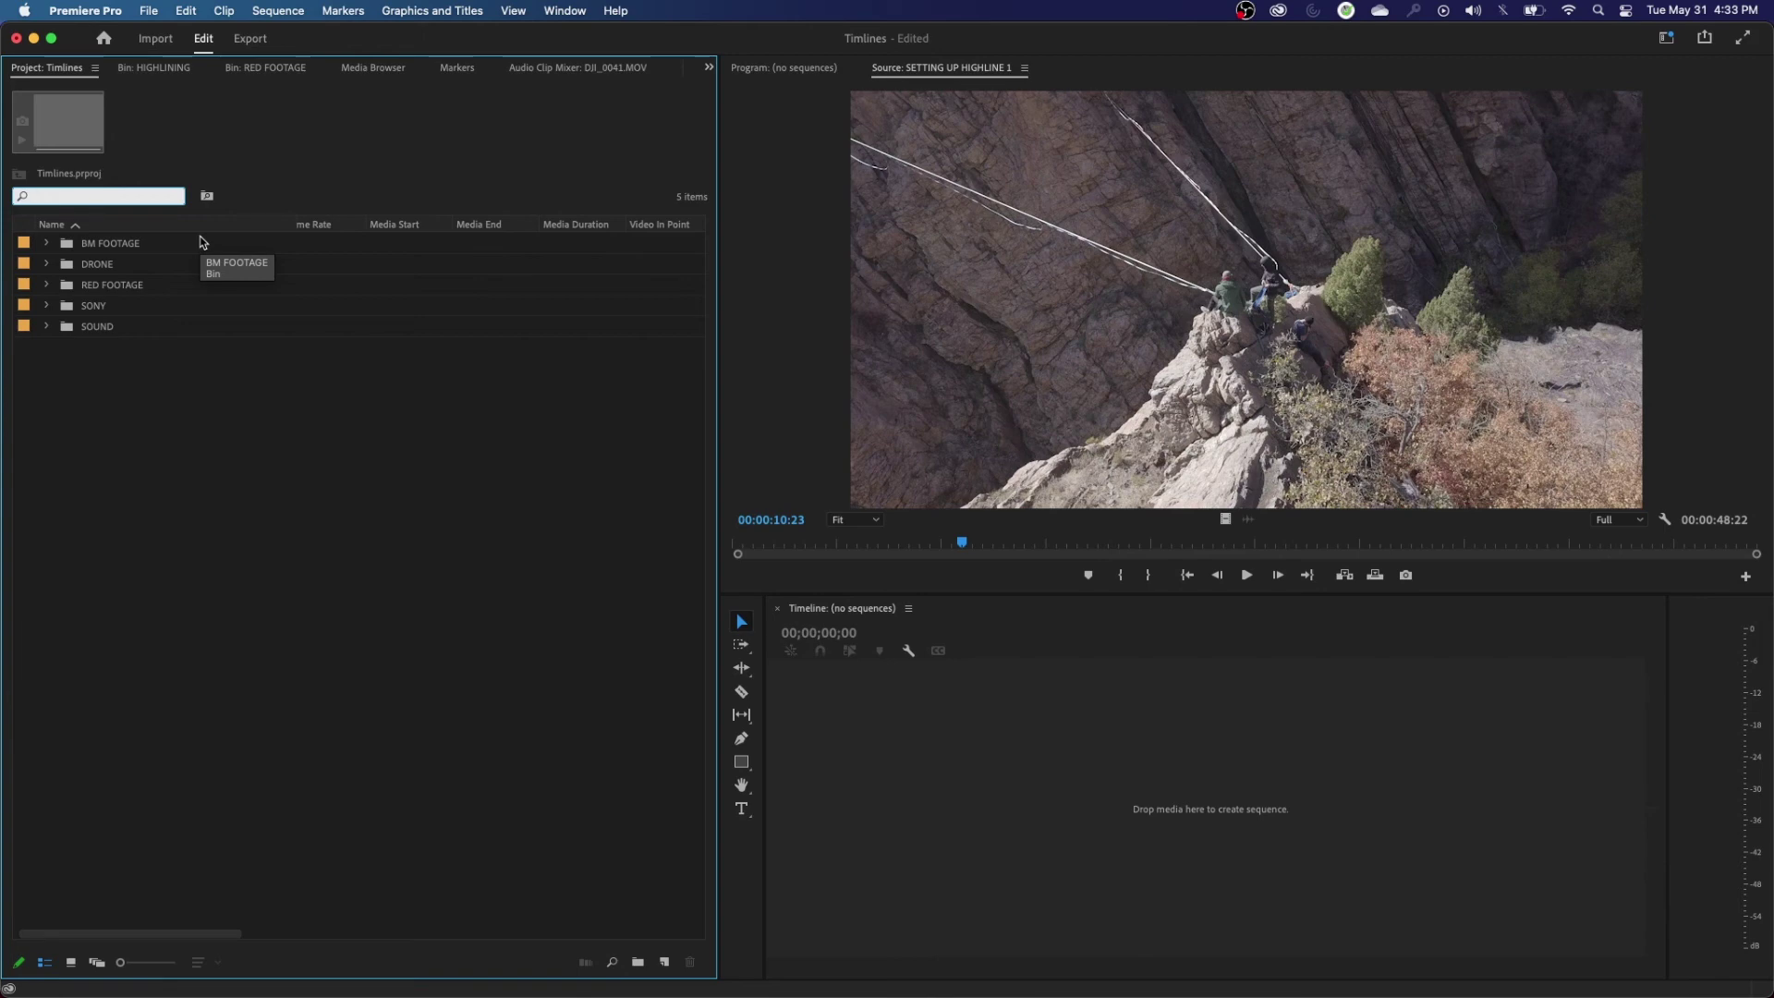
{"action": "type", "text": "setting"}
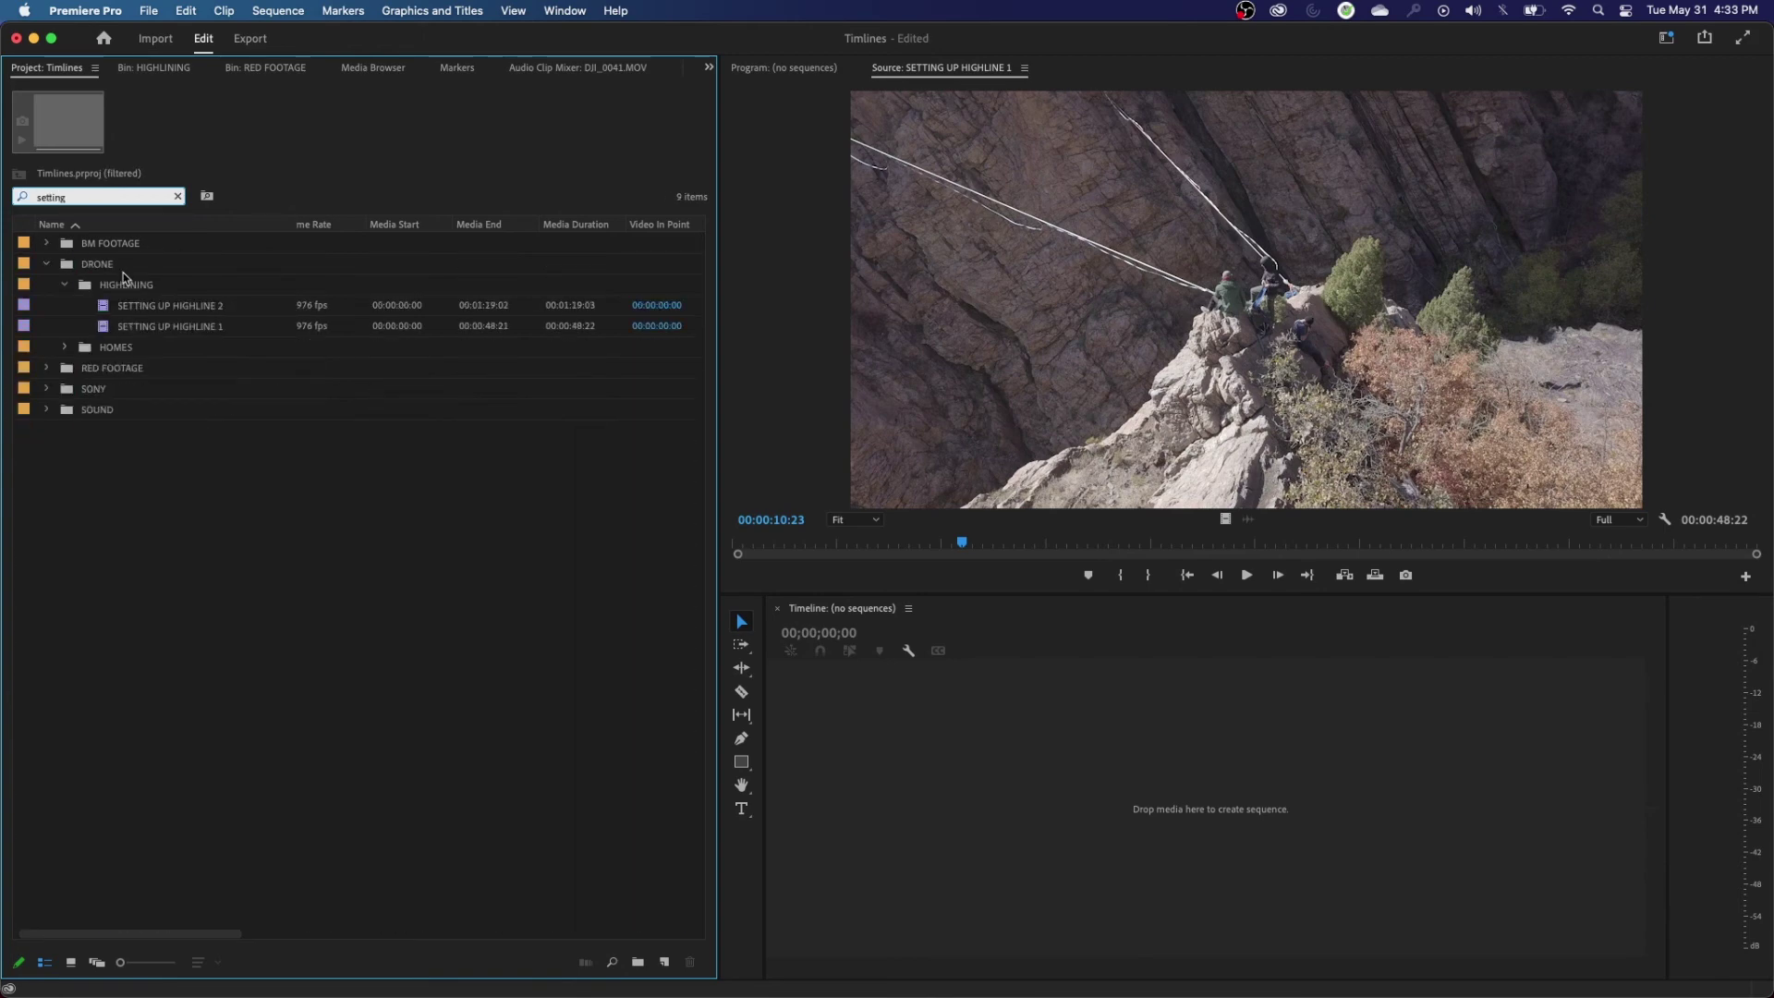
{"action": "left_click", "coordinate": [130, 307]}
{"action": "left_click", "coordinate": [145, 328]}
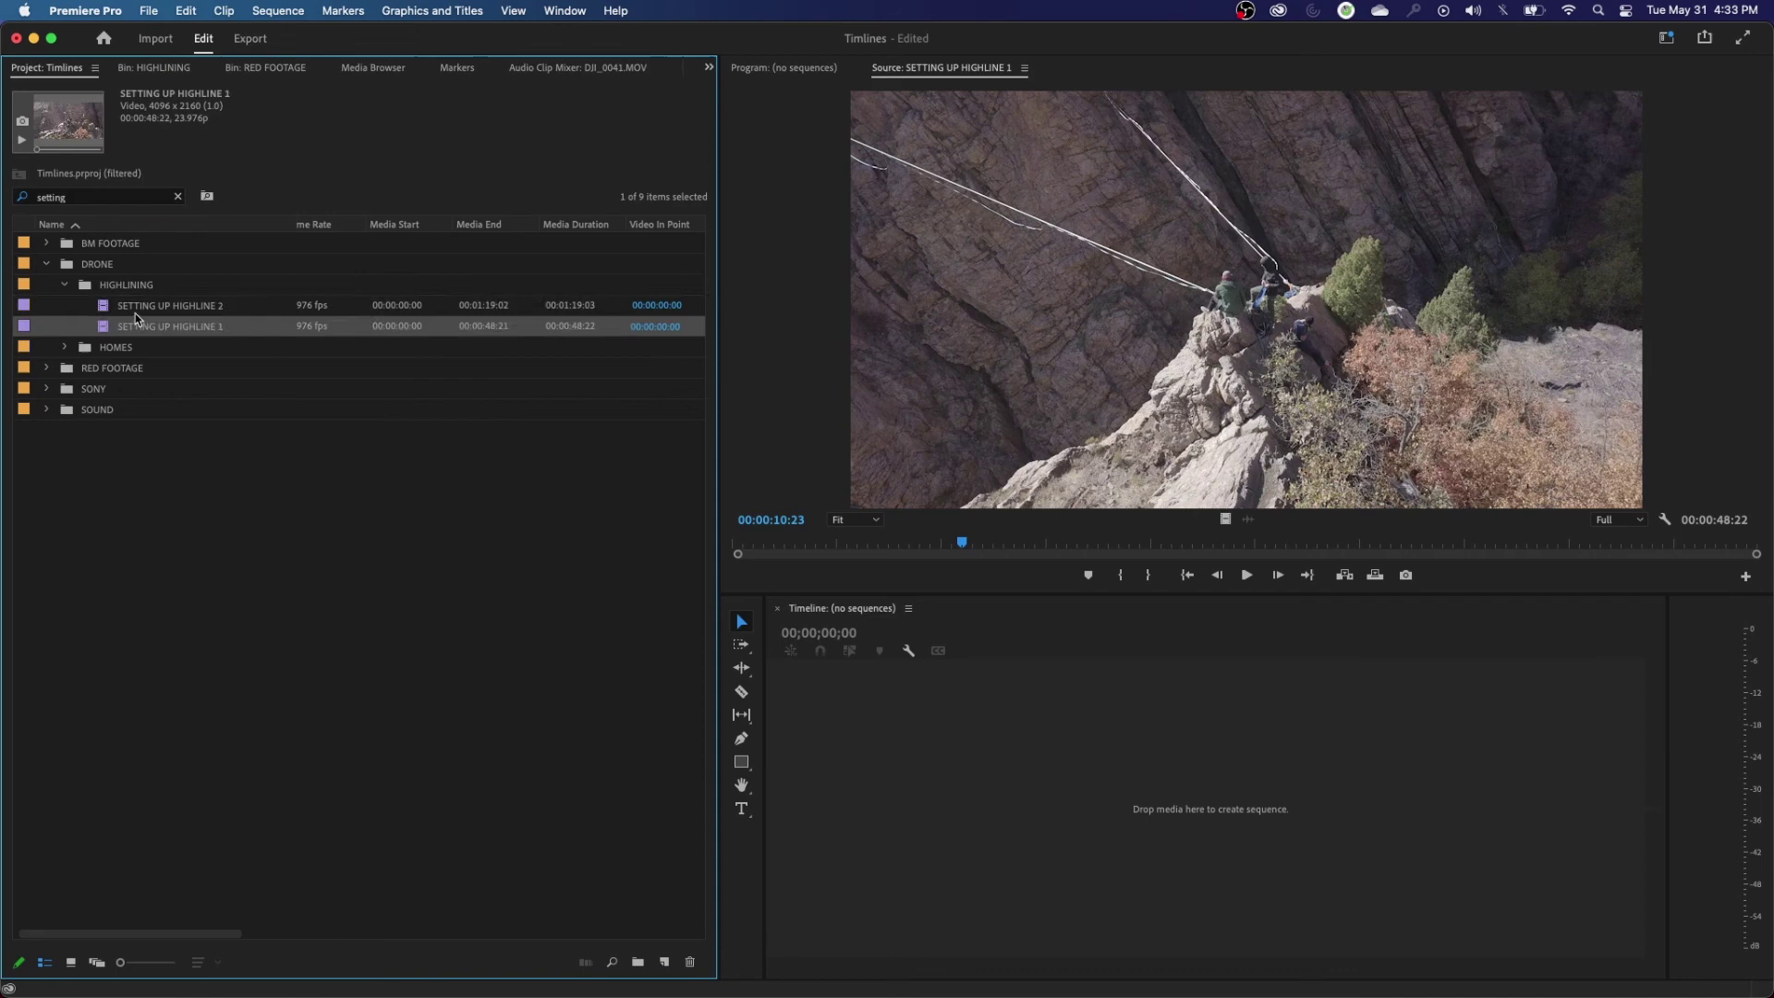
{"action": "left_click", "coordinate": [167, 312]}
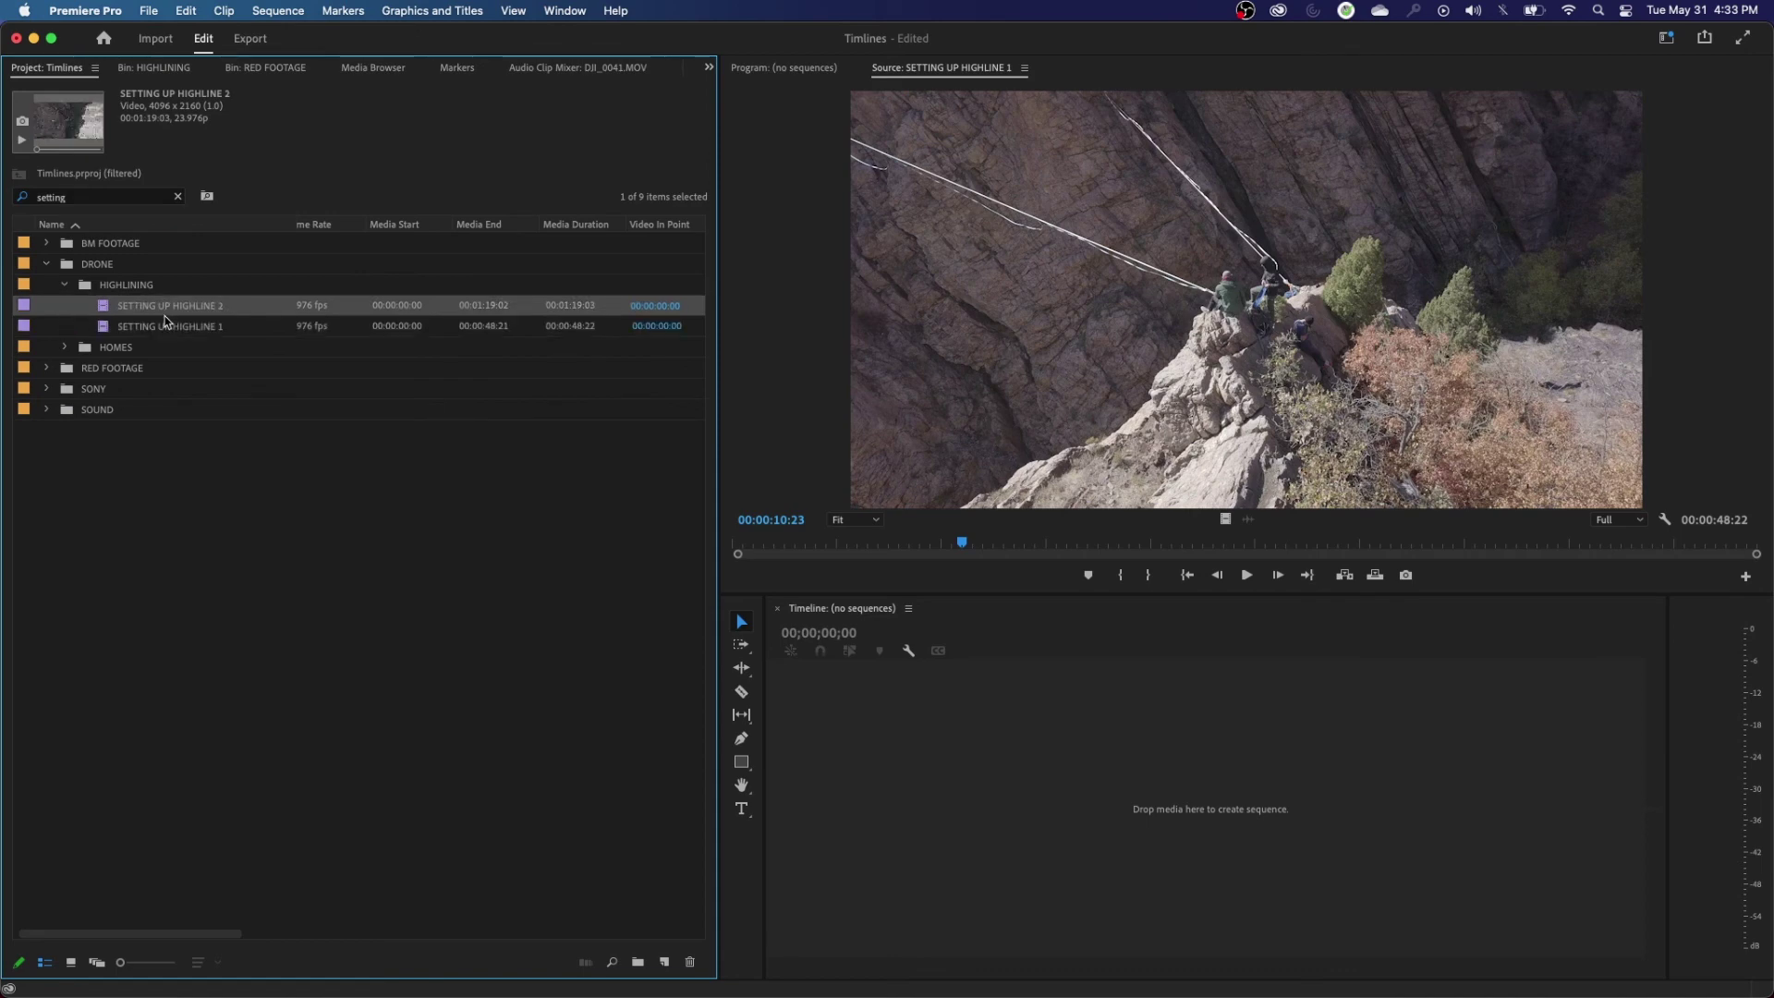
{"action": "left_click", "coordinate": [169, 325]}
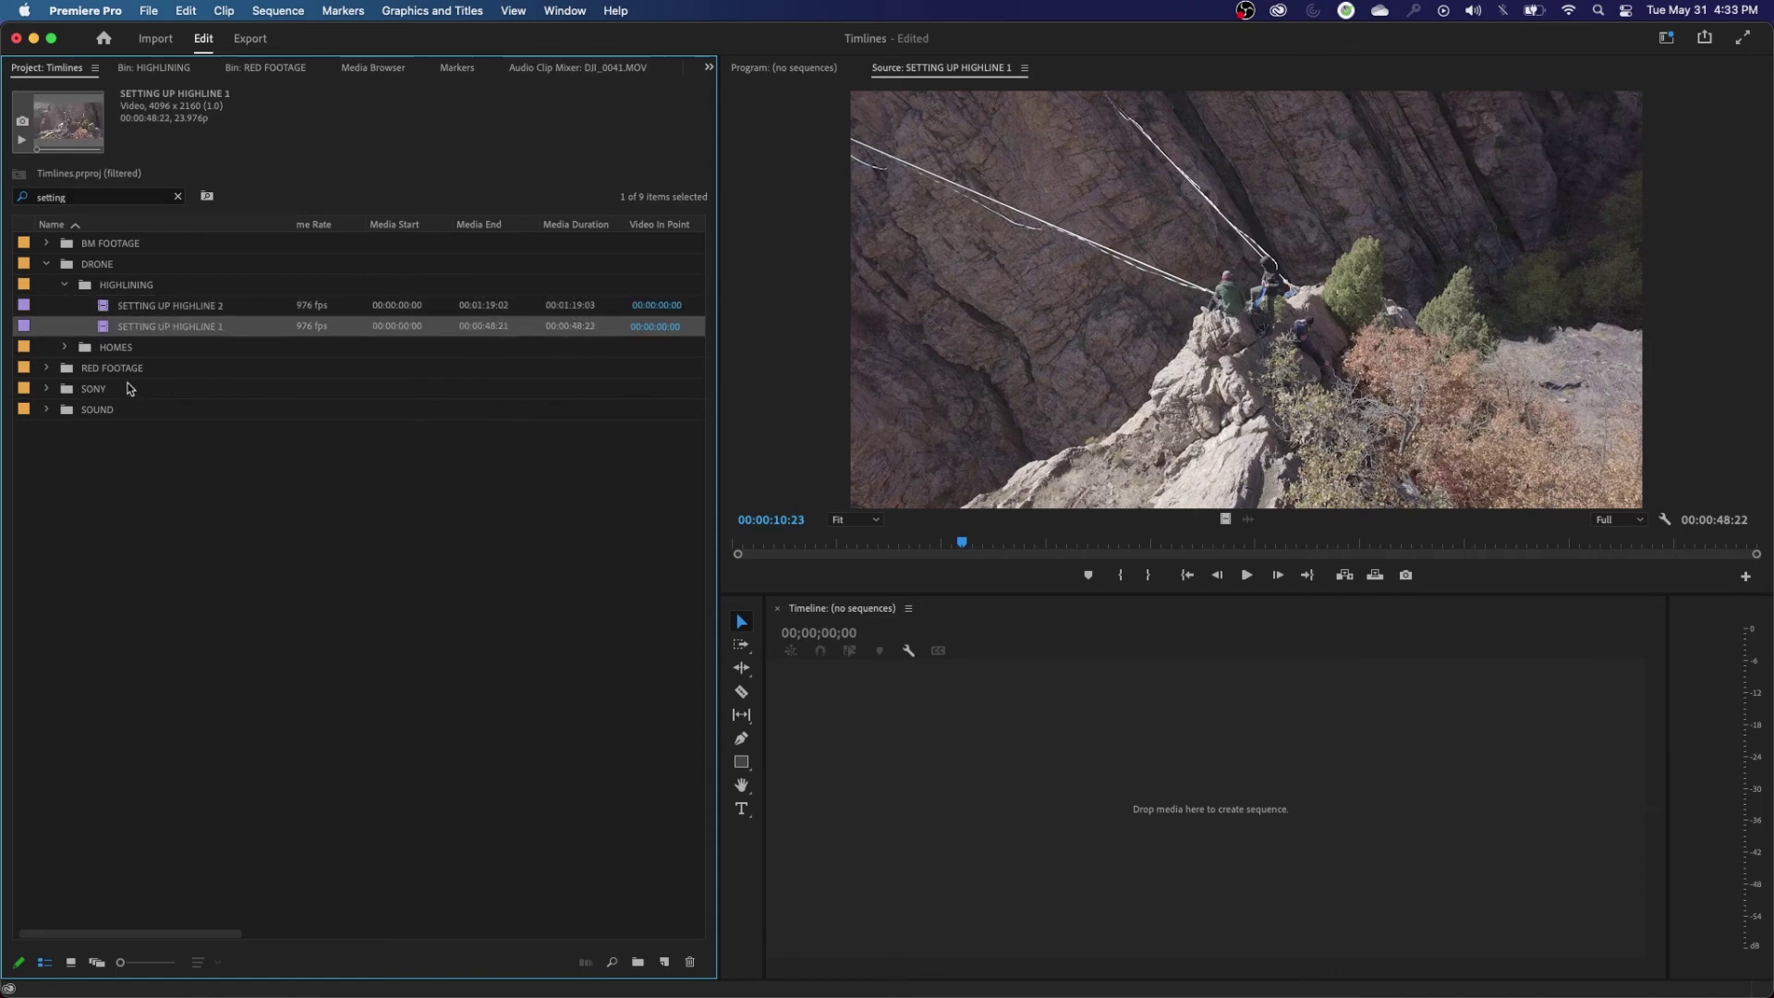
{"action": "left_click", "coordinate": [178, 197]}
Step: Start a new search by entering 'se' in the Project panel search field
{"action": "type", "text": "s"}
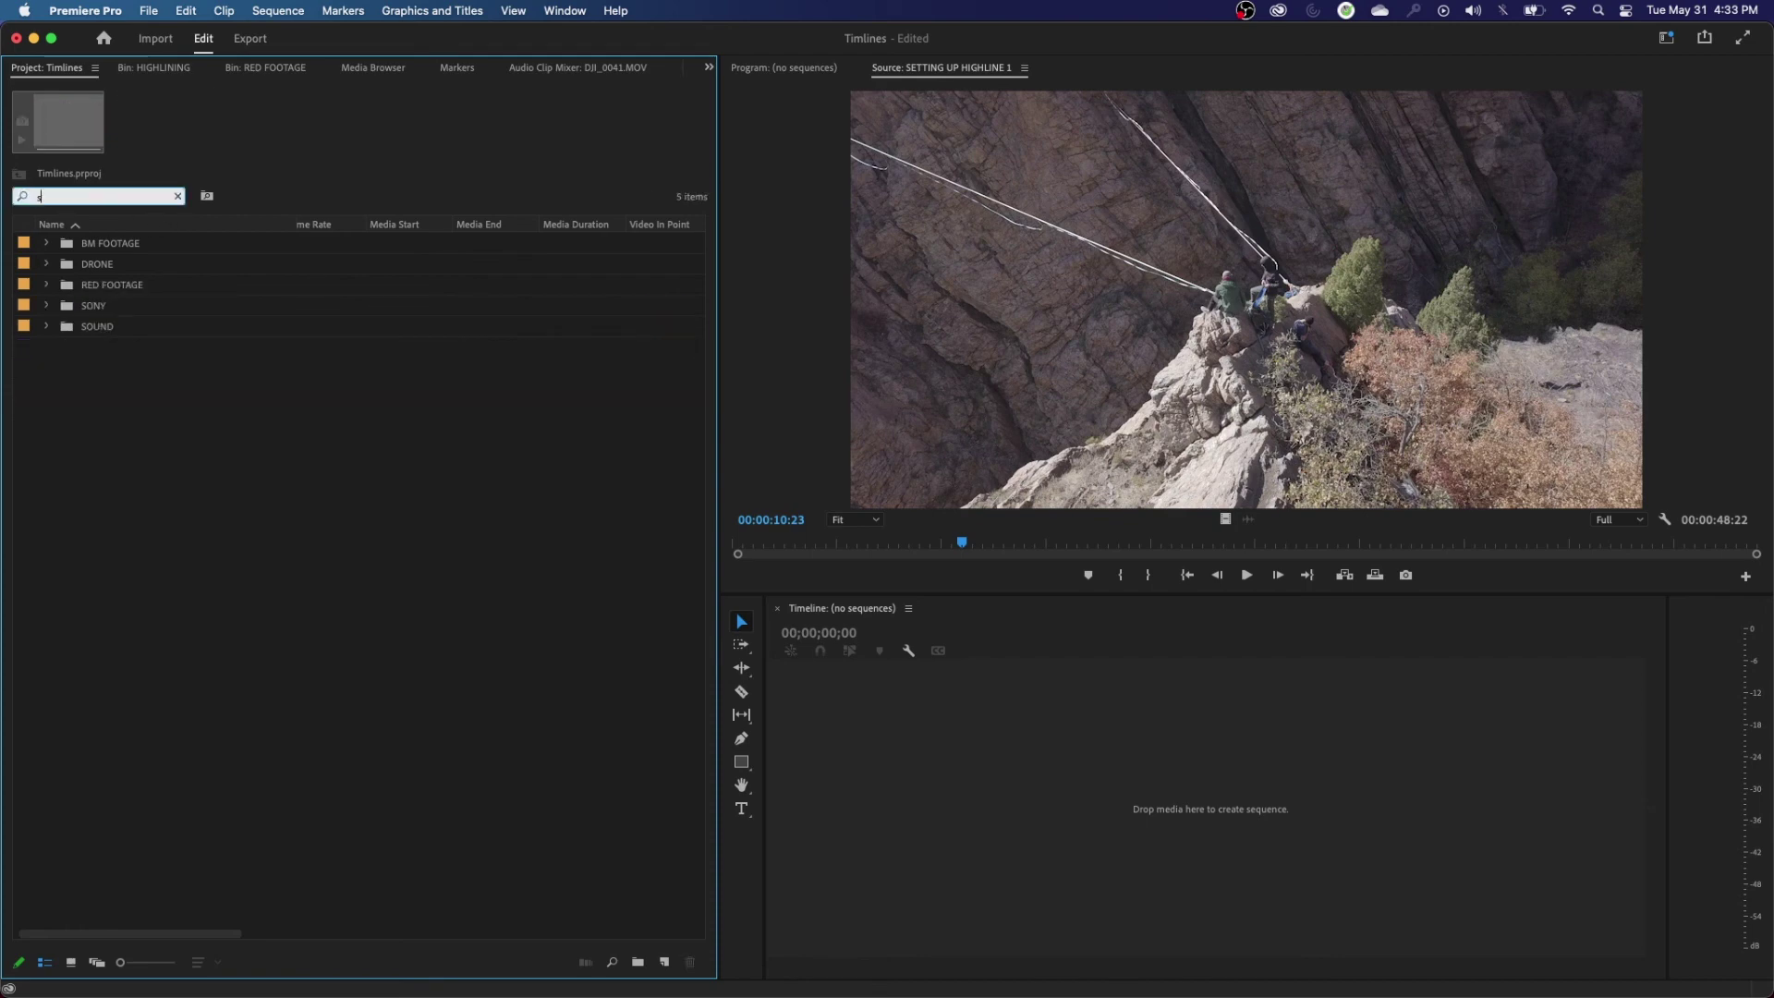
{"action": "type", "text": "e"}
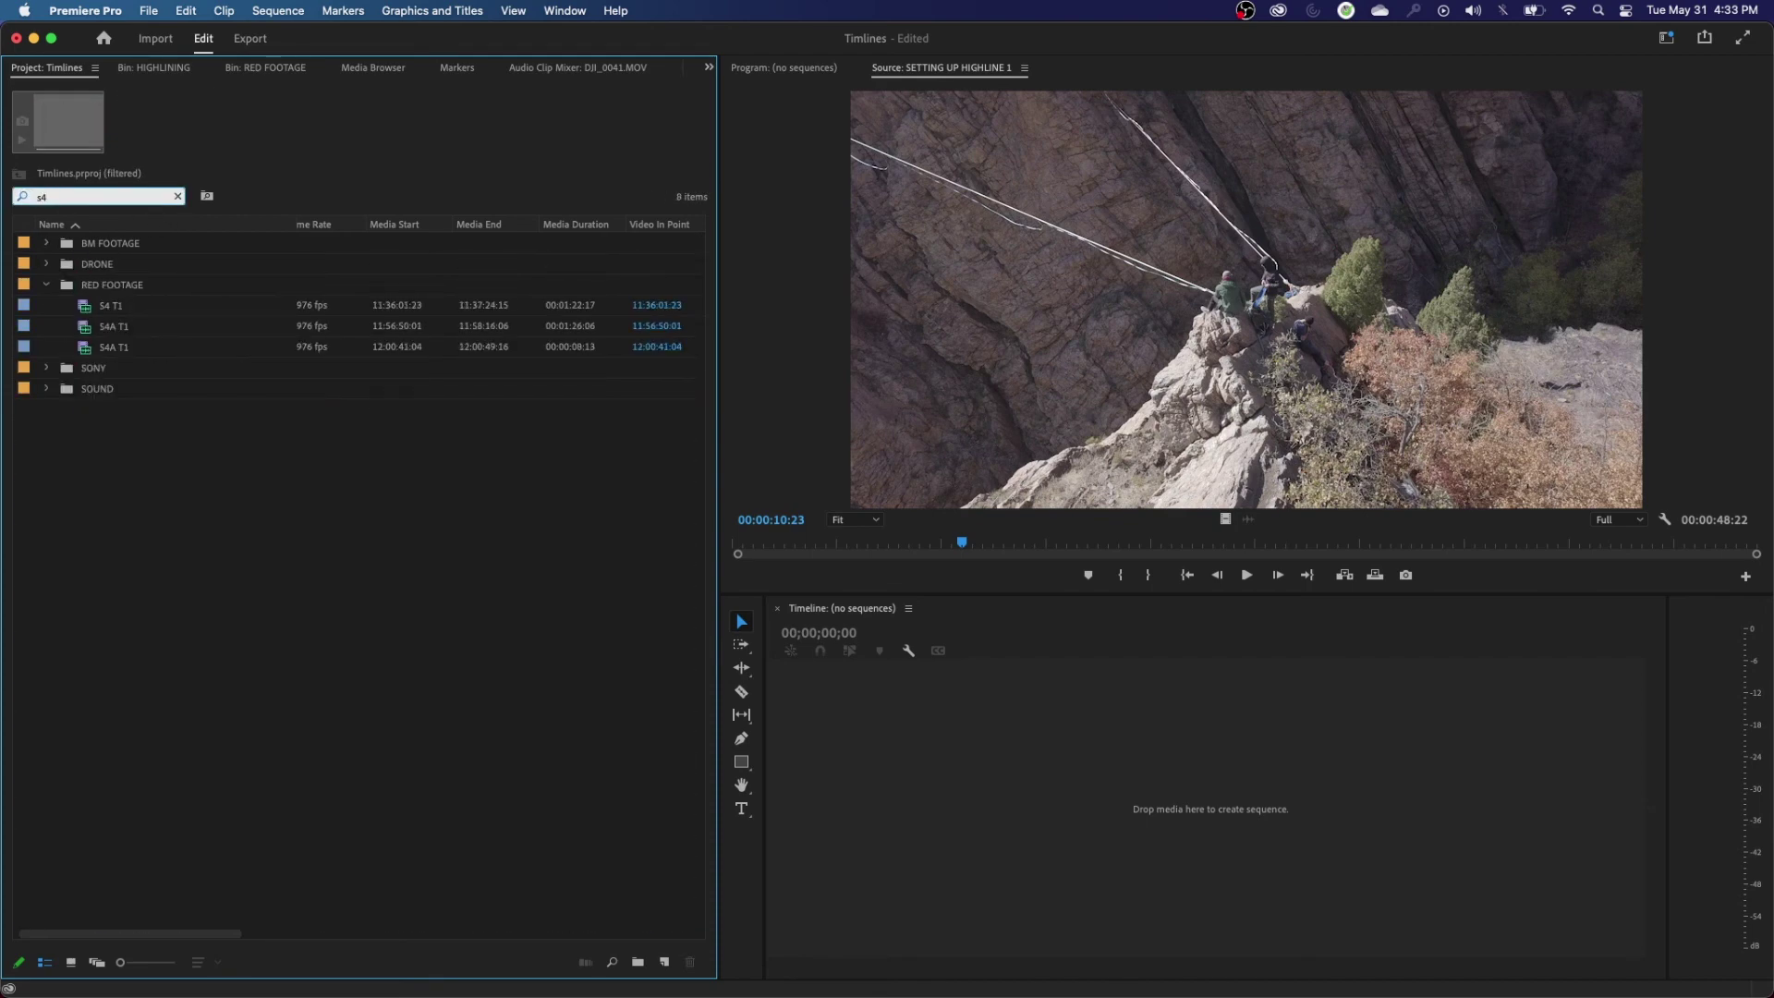